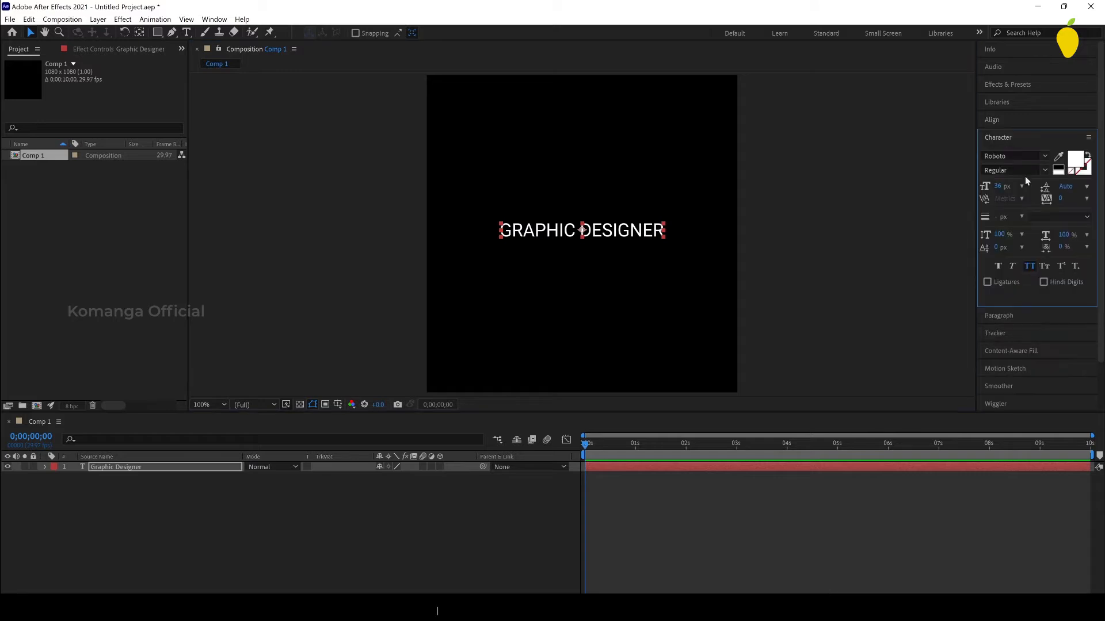
# Step: Set the GRAPHIC DESIGNER text's font to Montserrat Regular and centre it horizontally in the composition
pyautogui.click(1012, 156)
pyautogui.write('monts')
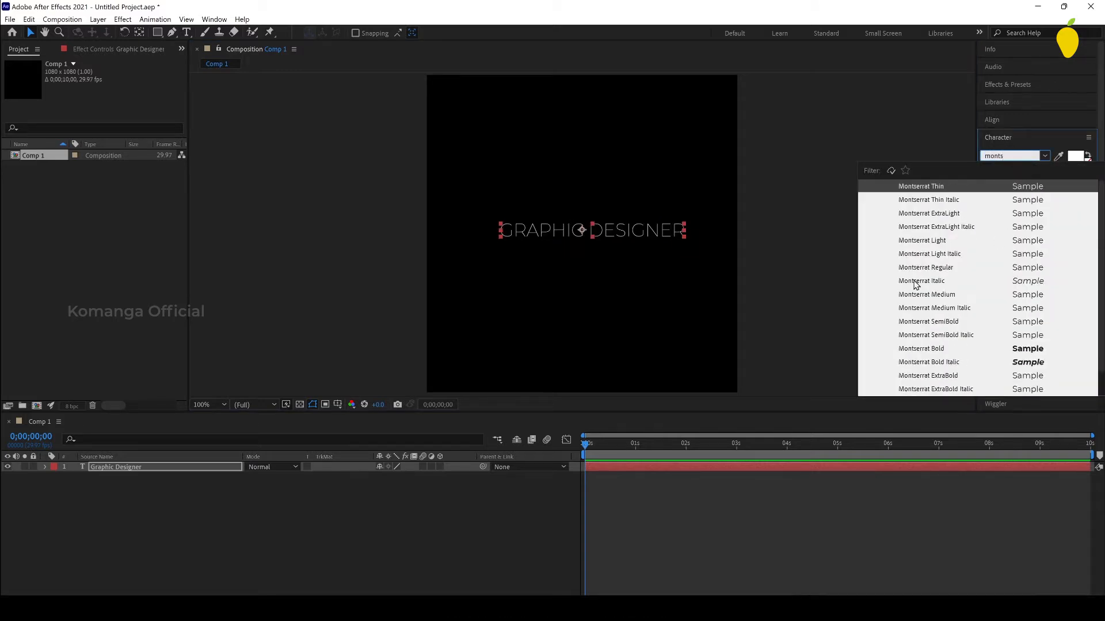
pyautogui.click(947, 268)
pyautogui.click(992, 120)
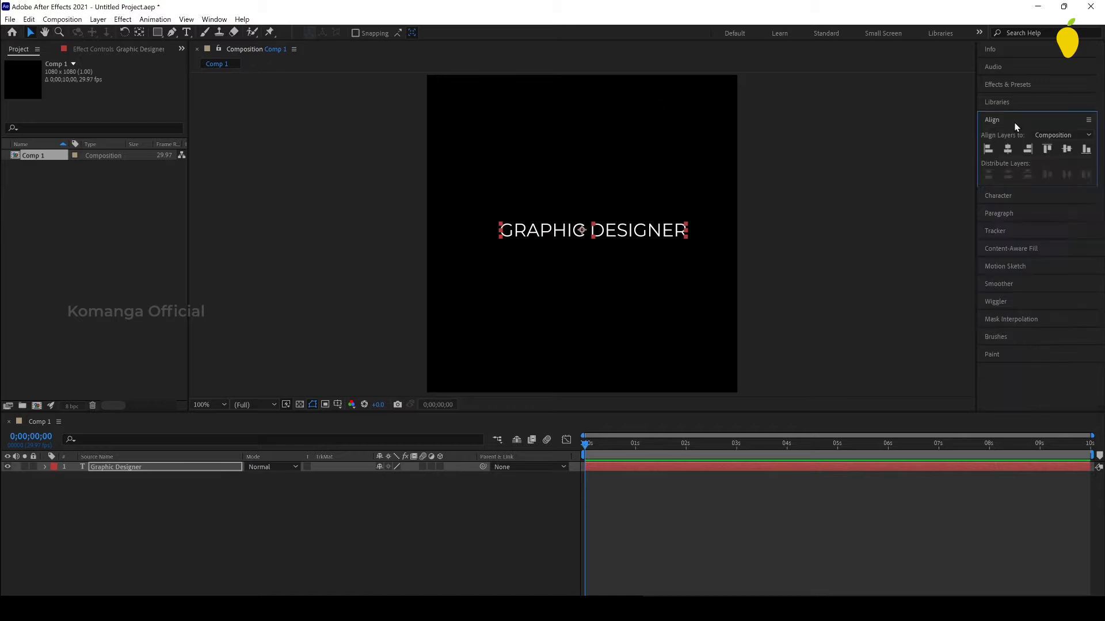
pyautogui.click(1008, 149)
# Step: Change the GRAPHIC DESIGNER text's font style to Light and realign it to the composition's horizontal centre
pyautogui.click(1026, 199)
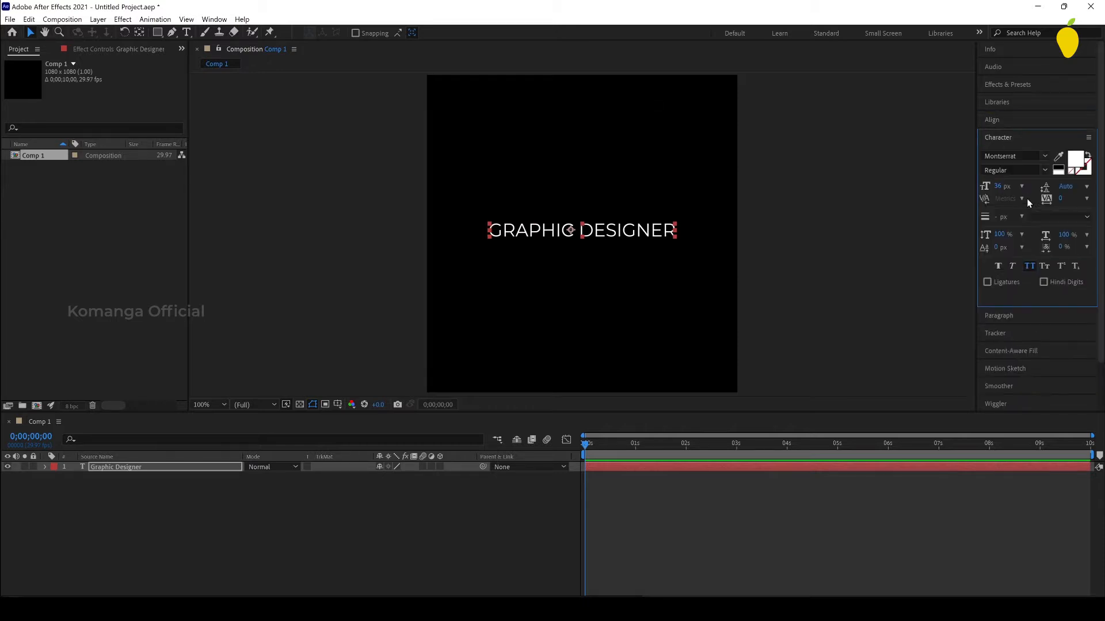
pyautogui.click(1044, 170)
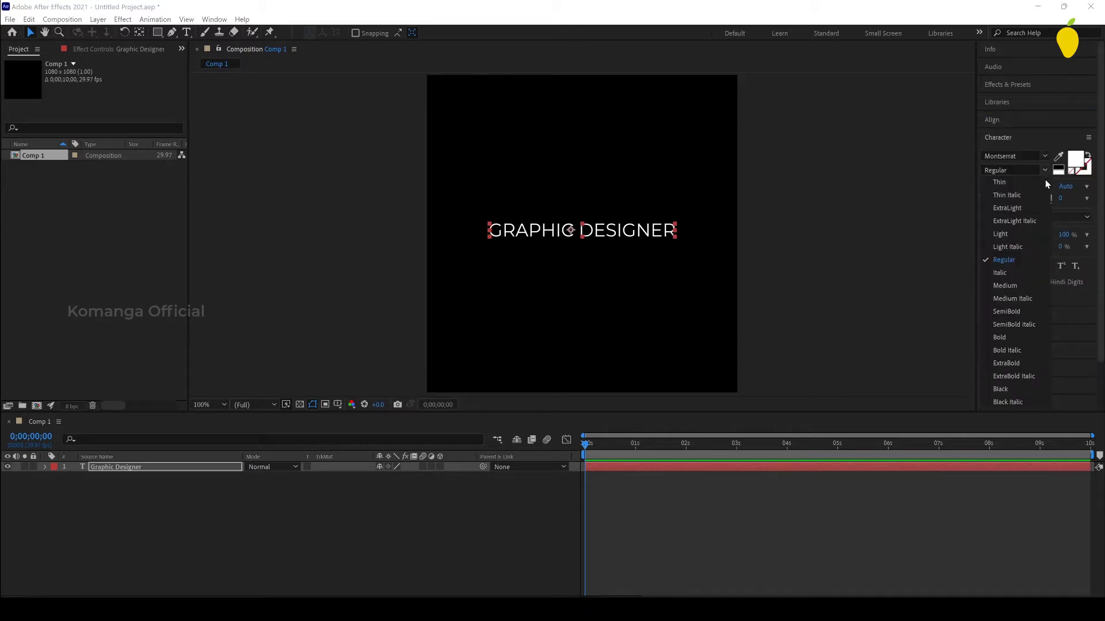
pyautogui.click(1008, 233)
pyautogui.click(869, 232)
pyautogui.click(621, 231)
pyautogui.click(985, 120)
pyautogui.click(1008, 149)
# Step: Centre the anchor point within the GRAPHIC DESIGNER text layer and return to the Selection tool
pyautogui.click(142, 33)
pyautogui.hotkey('ctrl', 'alt', 'Home')
pyautogui.click(30, 32)
pyautogui.click(161, 471)
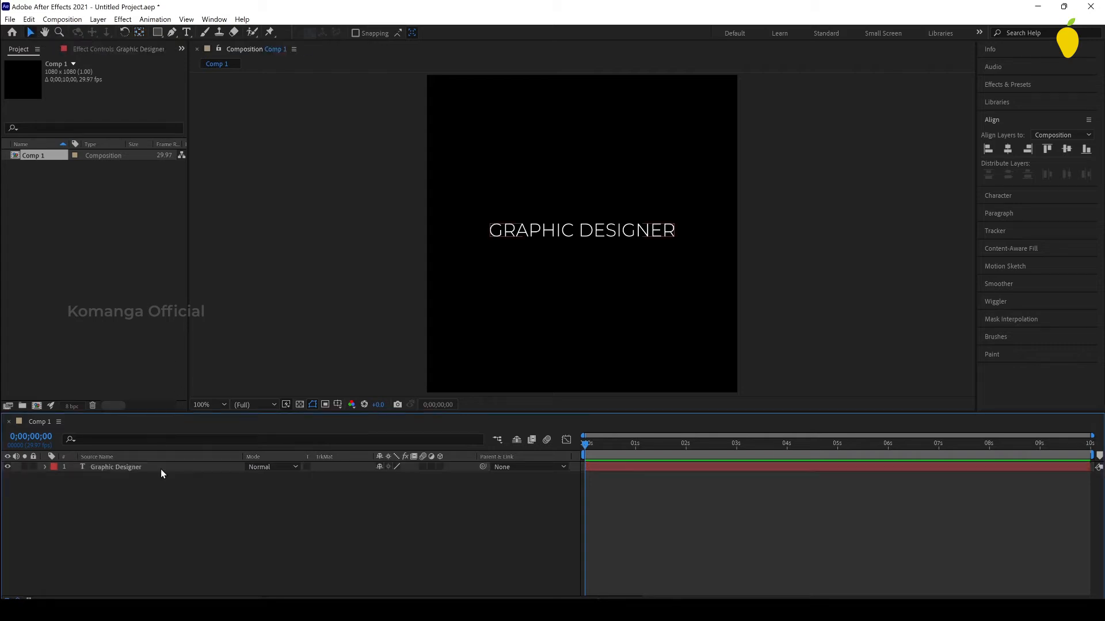
# Step: Duplicate the Graphic Designer text layer
pyautogui.click(161, 468)
pyautogui.hotkey('ctrl', 'd')
pyautogui.click(523, 323)
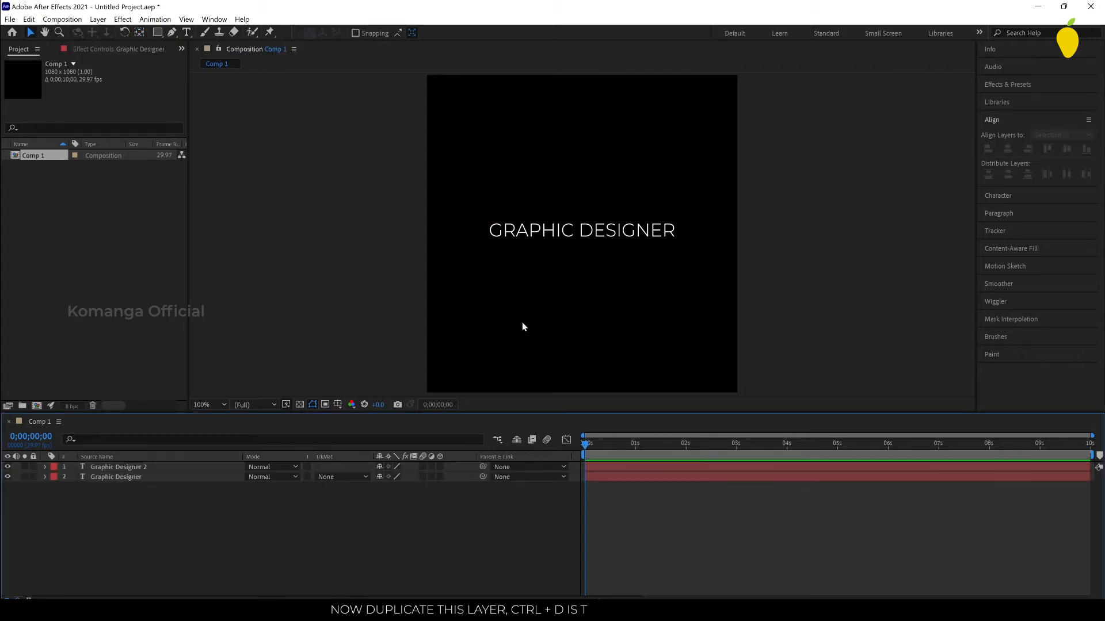
# Step: Move the duplicated text layer straight up so it sits as a separate line just above the original
pyautogui.click(144, 466)
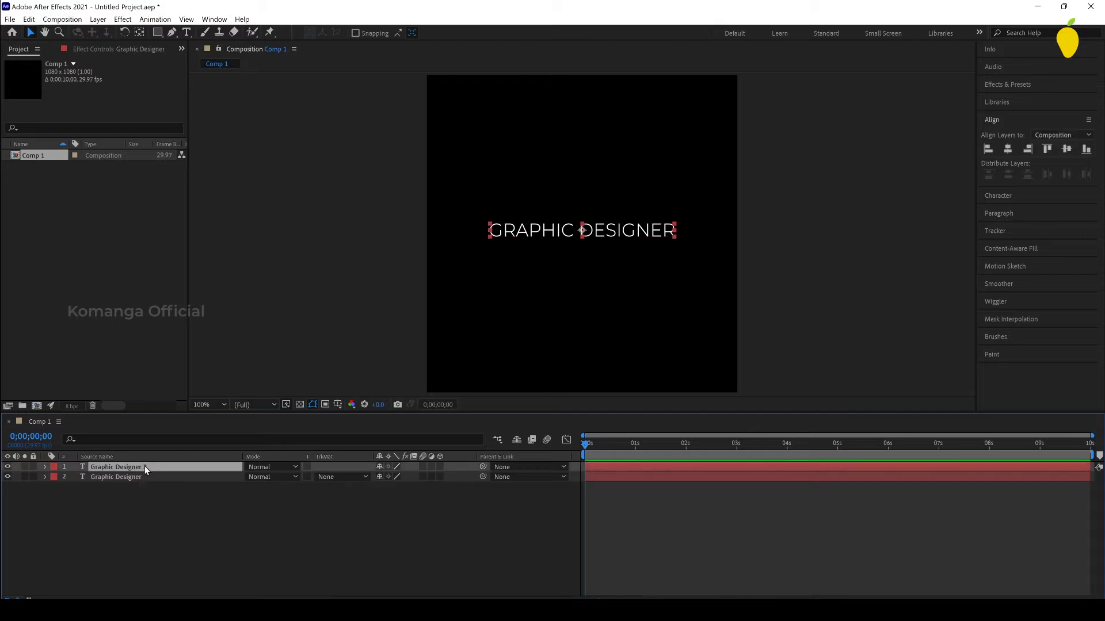
pyautogui.press('Return')
pyautogui.hotkey('shift', 'Up')
pyautogui.hotkey('shift', 'Up')
pyautogui.hotkey('shift', 'Up')
pyautogui.hotkey('shift', 'Up')
pyautogui.hotkey('shift', 'Up')
pyautogui.hotkey('shift', 'Up')
pyautogui.hotkey('shift', 'Up')
pyautogui.hotkey('shift', 'Up')
pyautogui.hotkey('shift', 'Up')
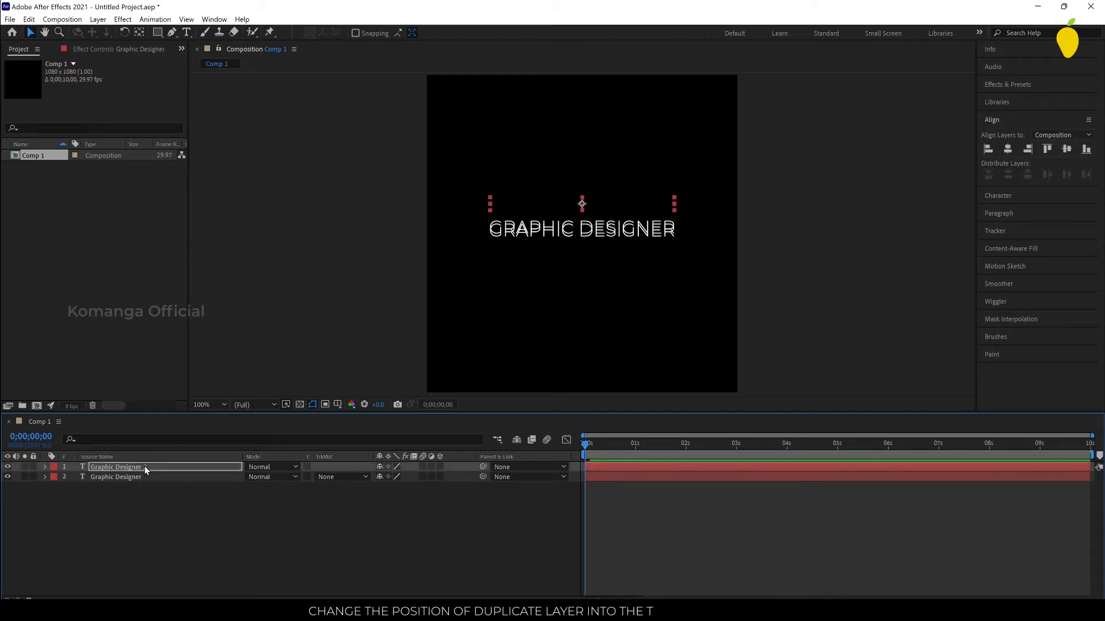
pyautogui.hotkey('shift', 'Down')
pyautogui.hotkey('shift', 'Down')
pyautogui.hotkey('shift', 'Down')
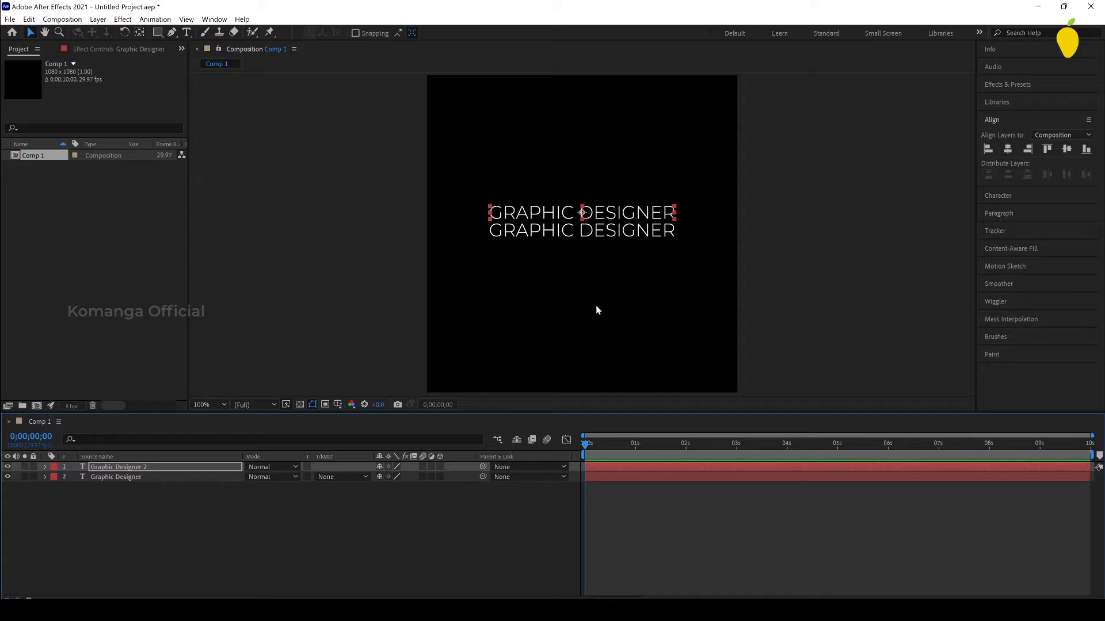
pyautogui.hotkey('shift', 'Up')
pyautogui.click(545, 206)
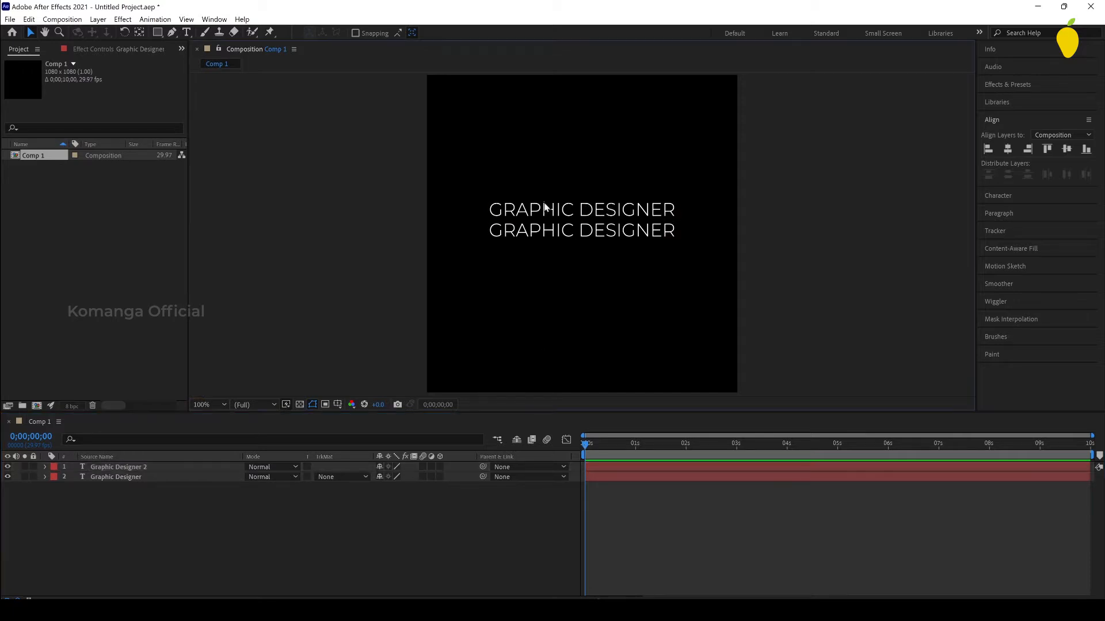
# Step: Replace the upper line's text with the designer's first name
pyautogui.click(550, 212)
pyautogui.doubleClick(549, 211)
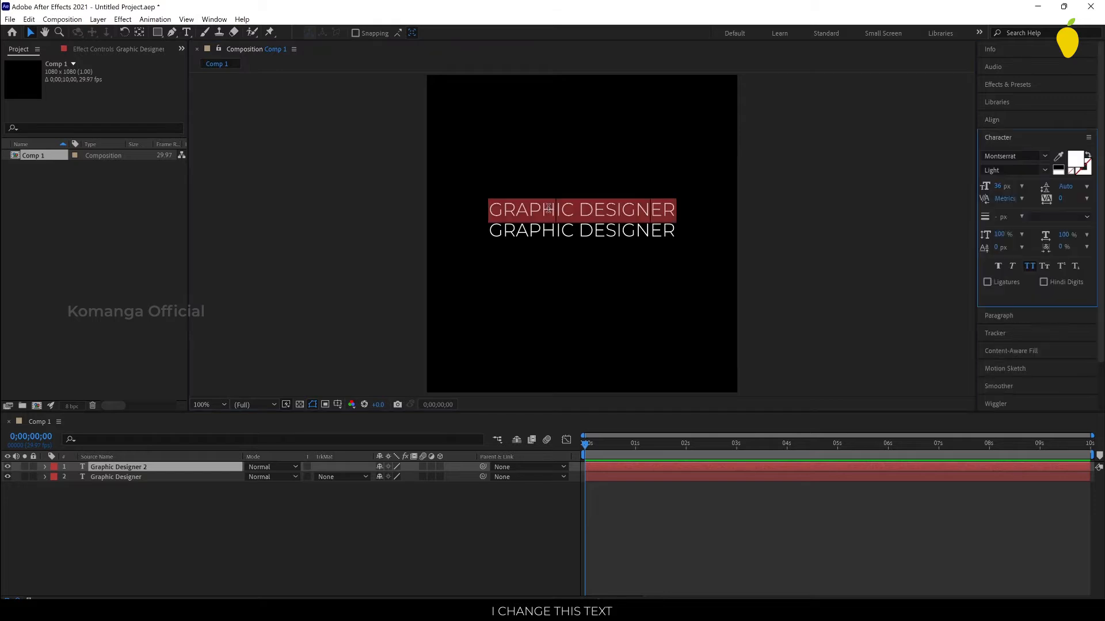
pyautogui.write('Muham')
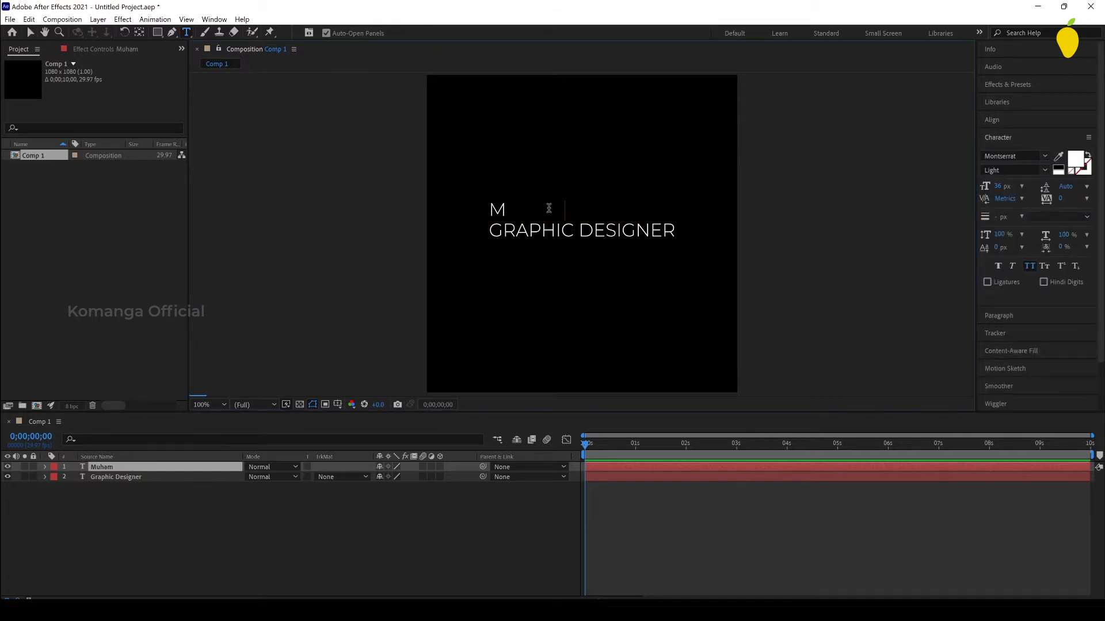
pyautogui.write('med')
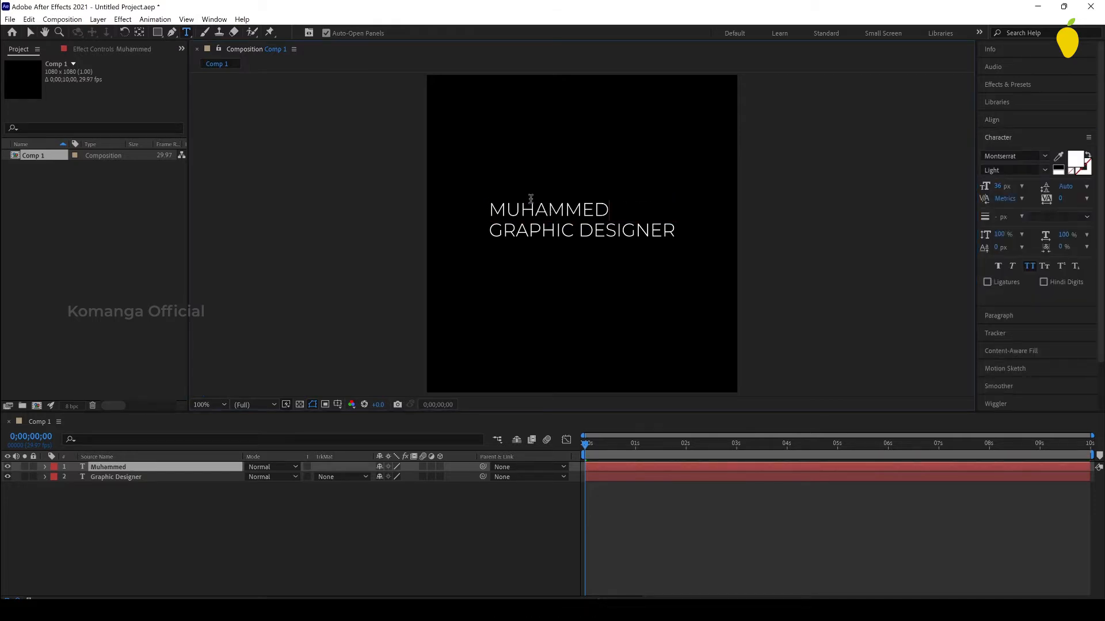
pyautogui.click(30, 34)
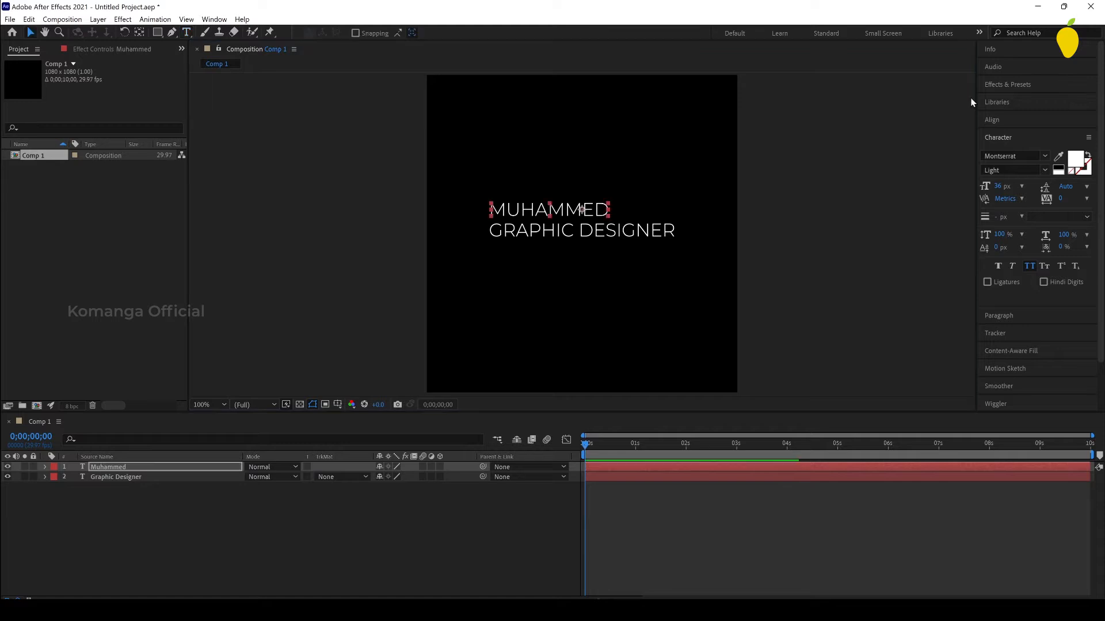
# Step: Centre the name text horizontally in the composition
pyautogui.click(1022, 122)
pyautogui.click(1007, 151)
pyautogui.click(508, 266)
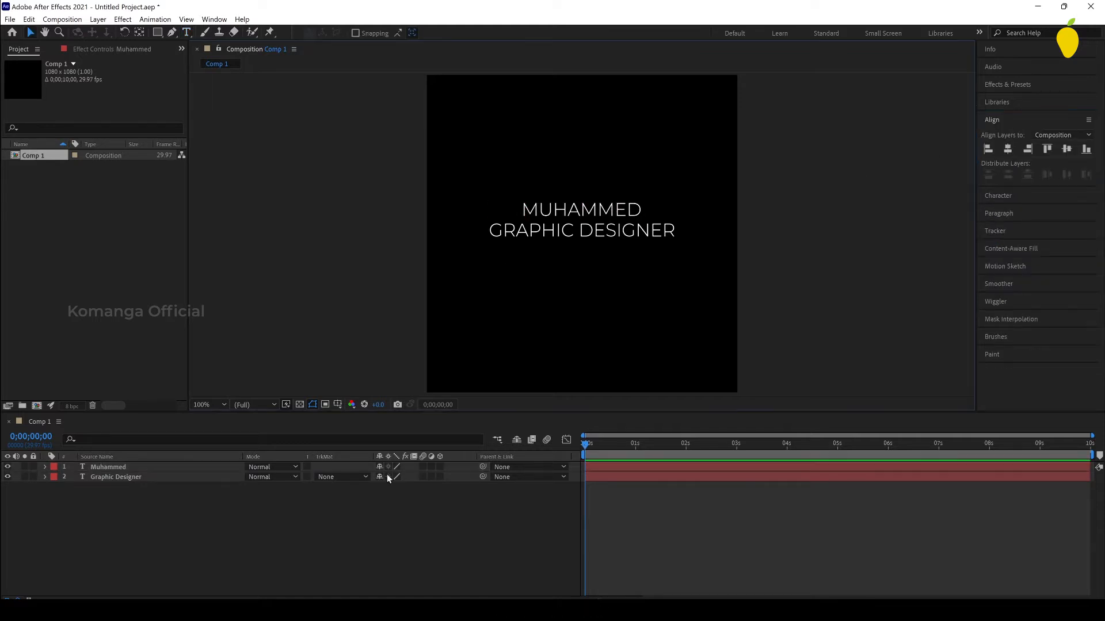
# Step: Set the name text's font style to Montserrat SemiBold
pyautogui.click(616, 233)
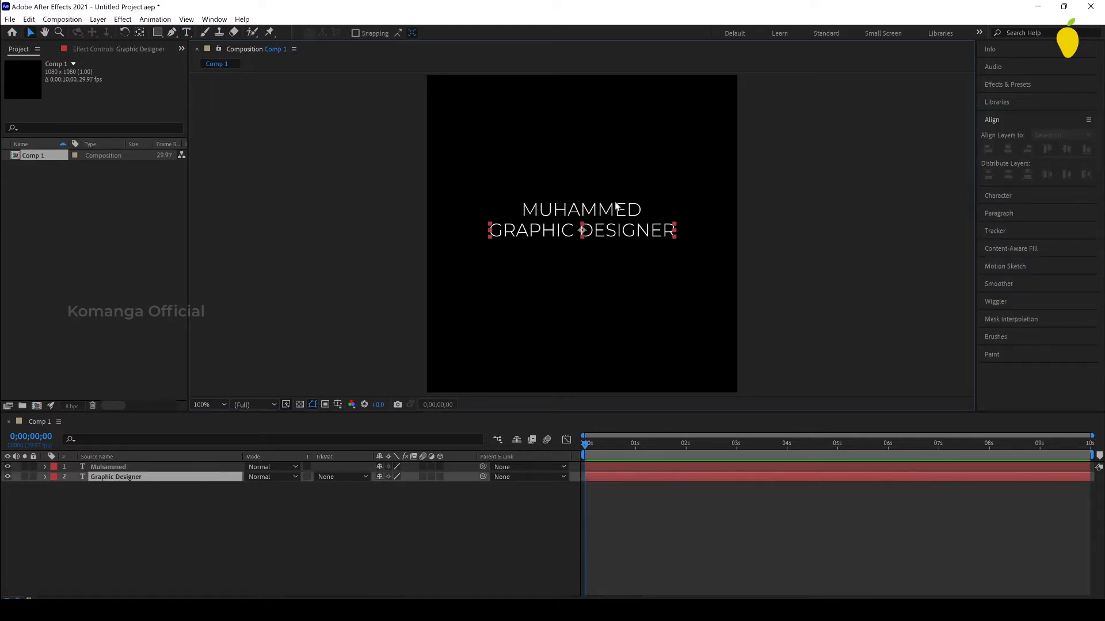
pyautogui.click(617, 212)
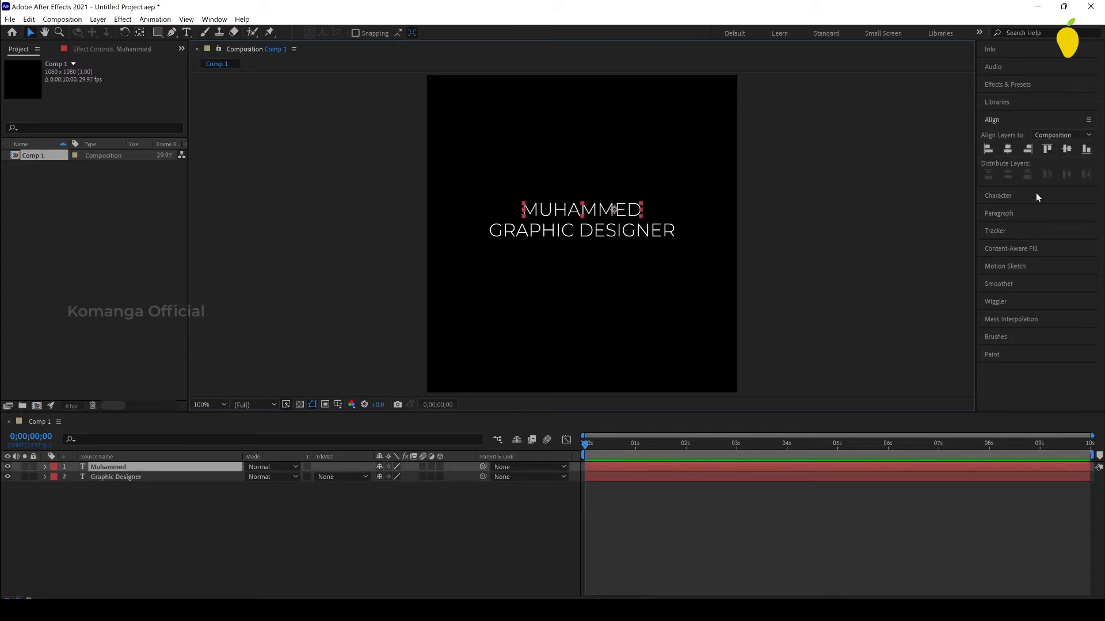
pyautogui.click(1019, 195)
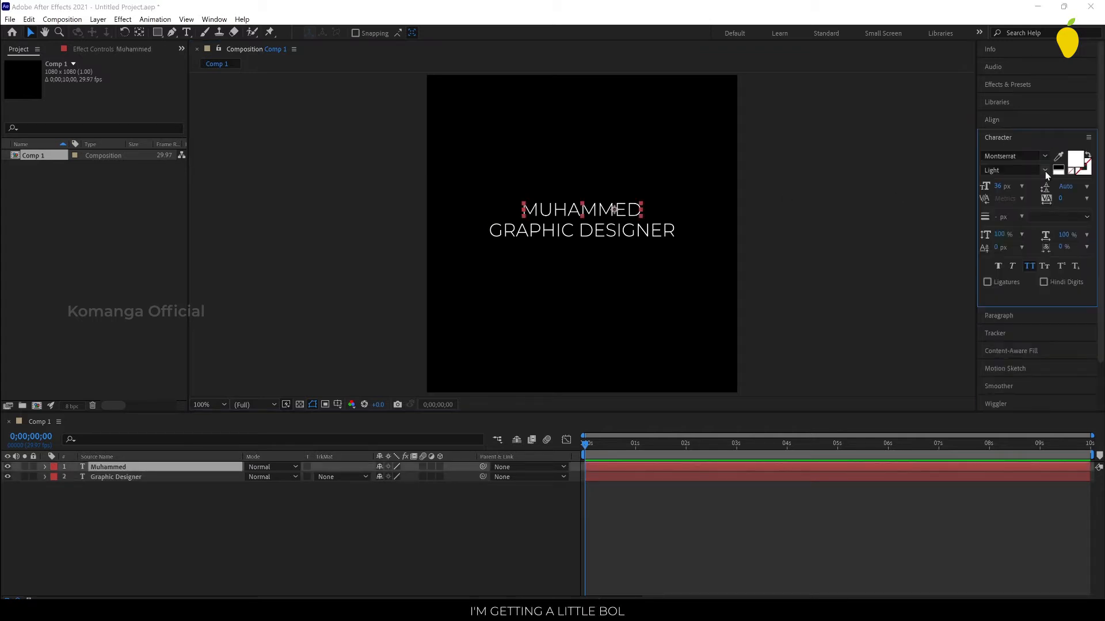
pyautogui.click(1044, 171)
pyautogui.click(1000, 312)
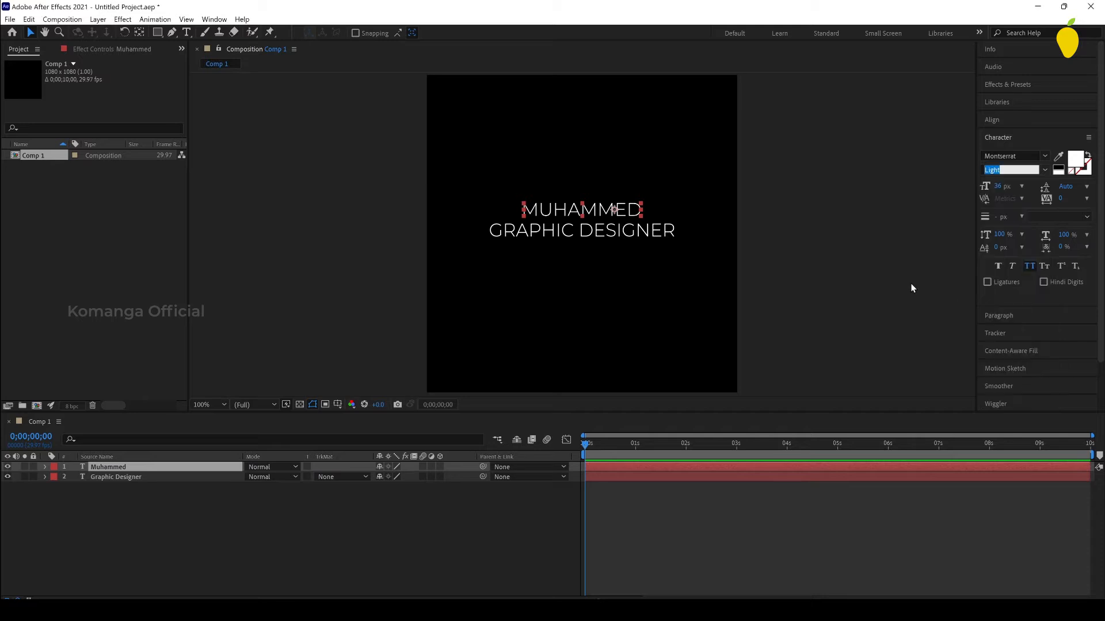
pyautogui.click(684, 208)
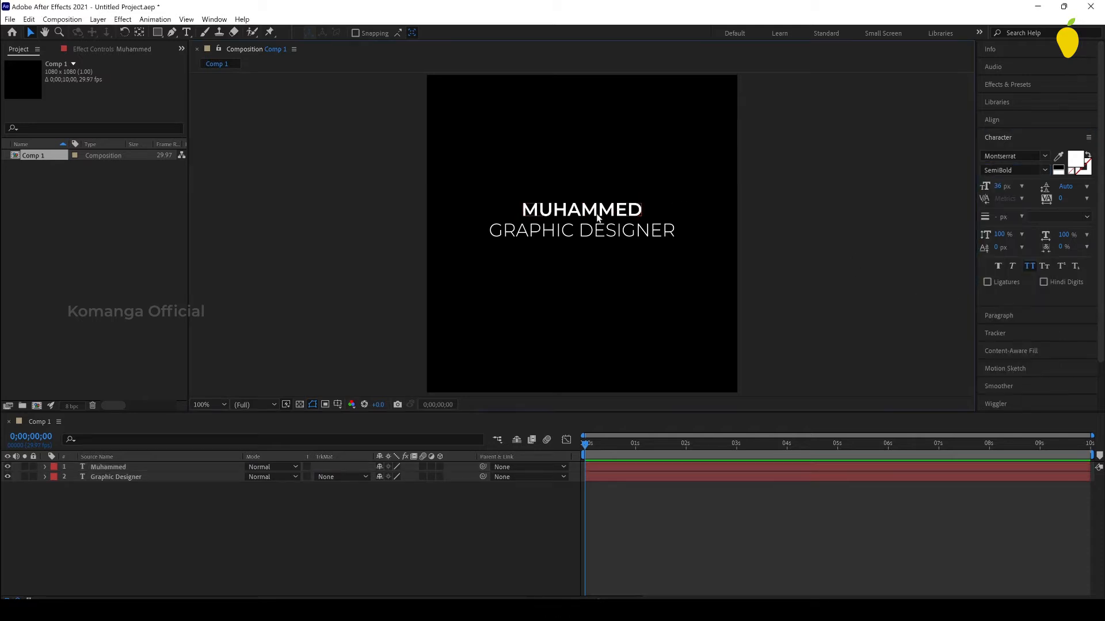
# Step: Centre the anchor point within the name text layer and deselect it
pyautogui.click(587, 206)
pyautogui.click(144, 32)
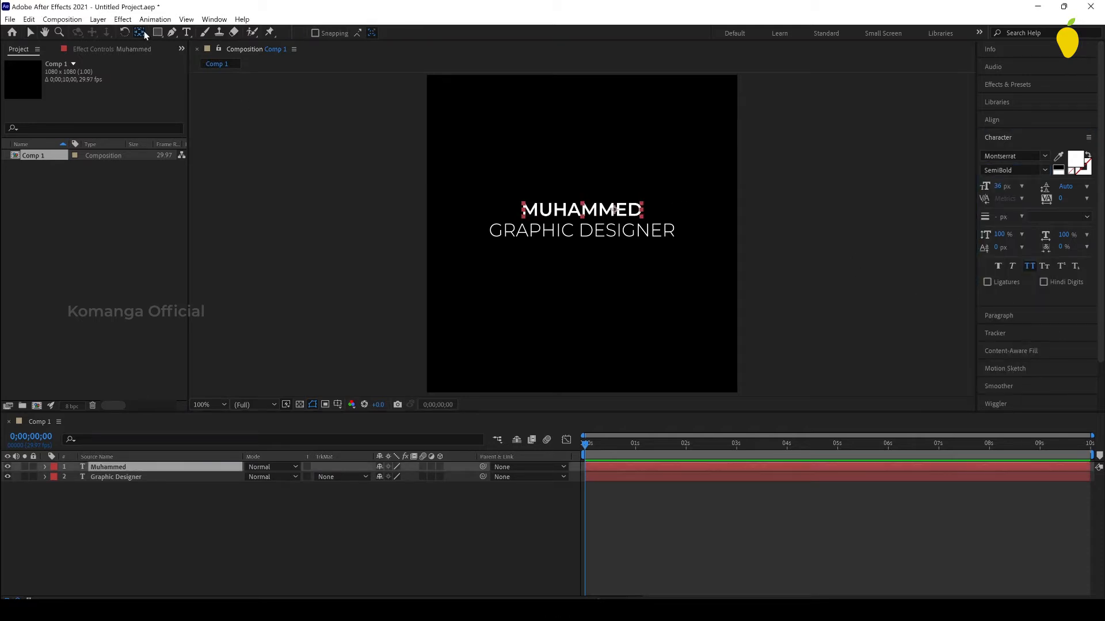
pyautogui.click(30, 32)
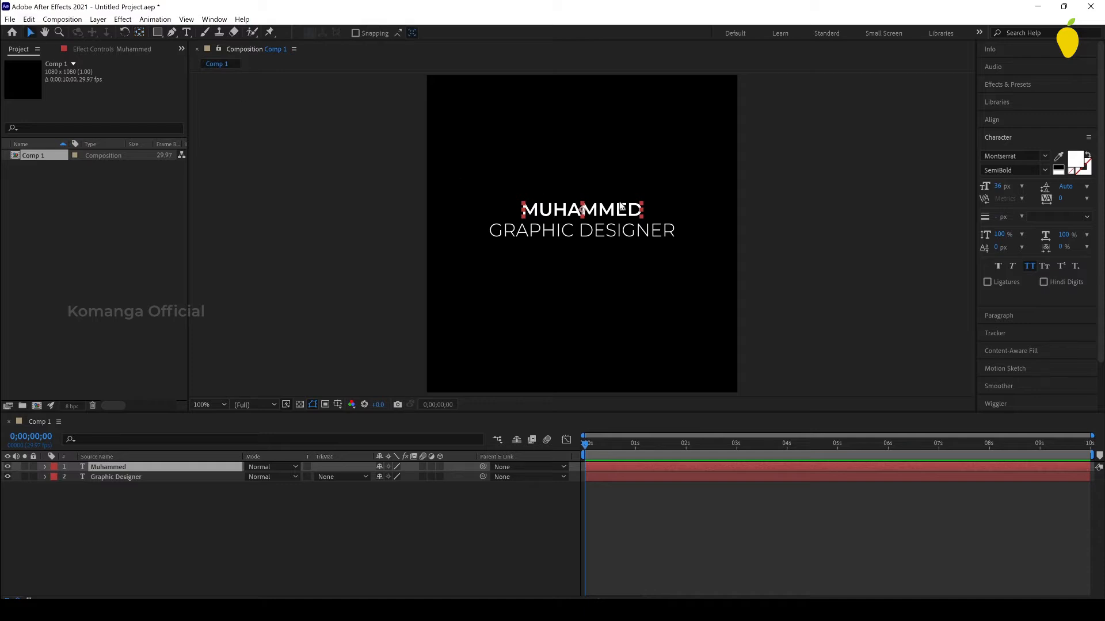
pyautogui.click(761, 202)
# Step: Create a new shape layer and draw a wide rectangle over the name, slightly wider than both text lines
pyautogui.click(157, 32)
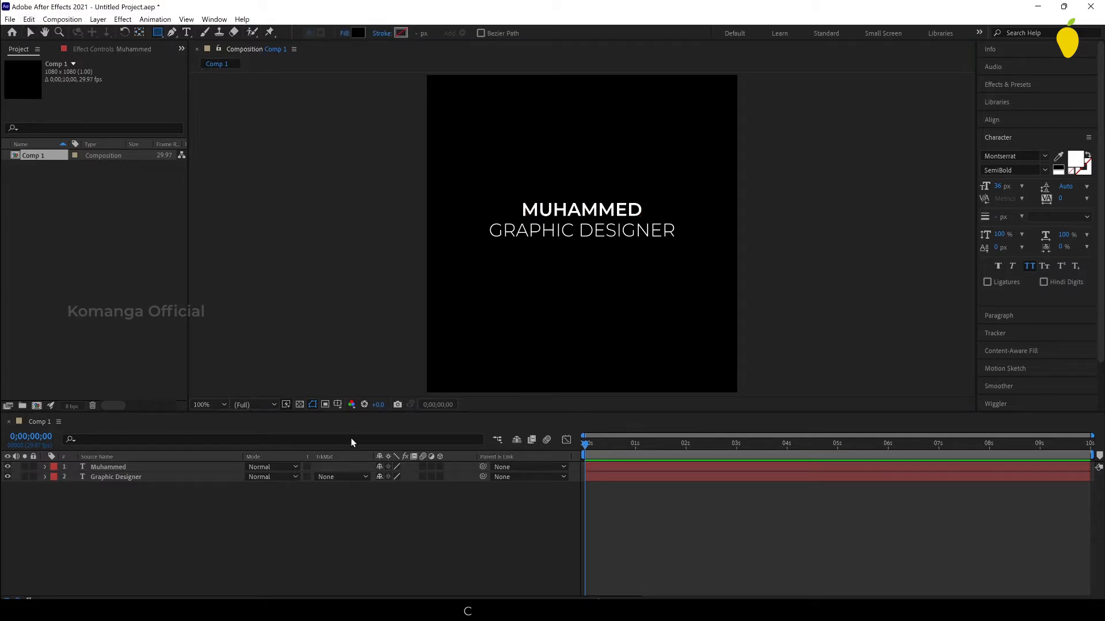
pyautogui.rightClick(539, 504)
pyautogui.moveTo(596, 380)
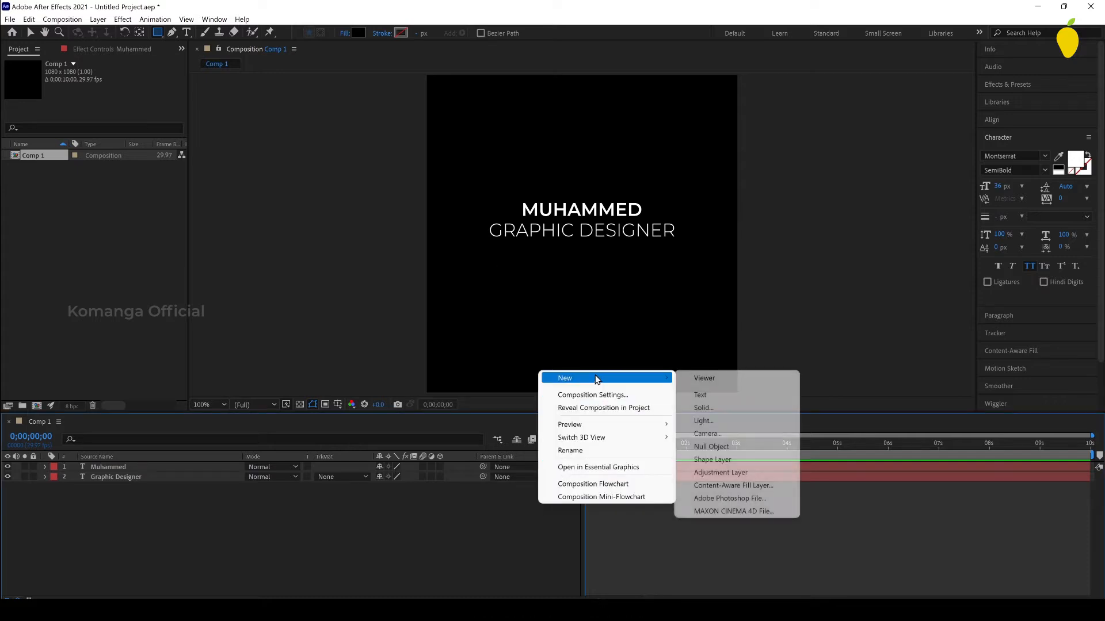
pyautogui.click(747, 460)
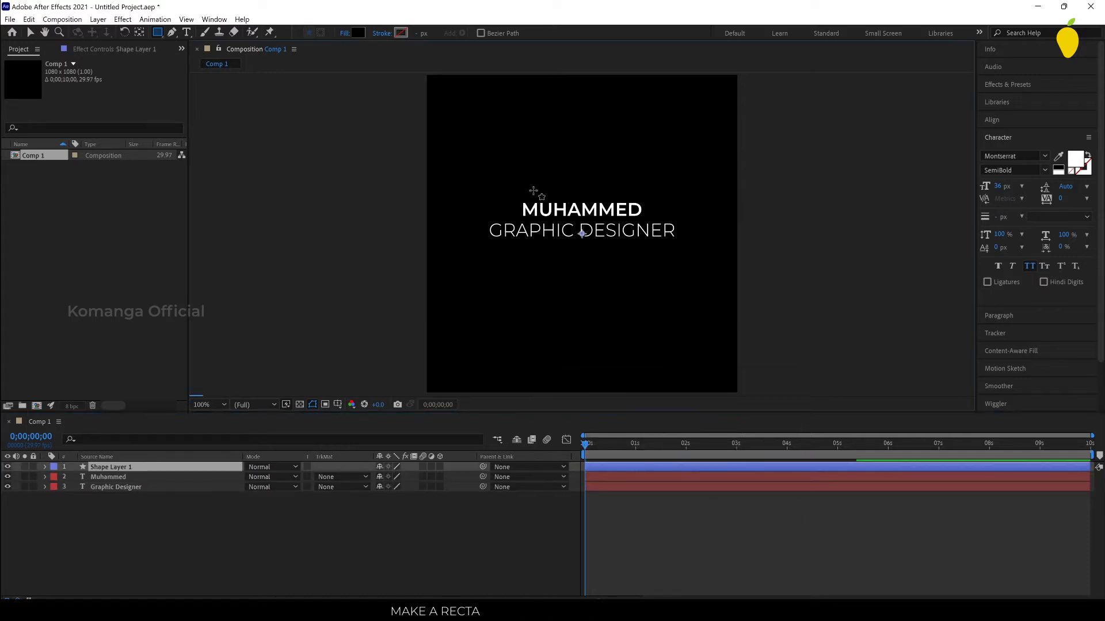
pyautogui.moveTo(478, 190)
pyautogui.mouseDown()
pyautogui.moveTo(655, 205)
pyautogui.moveTo(681, 217)
pyautogui.mouseUp()
pyautogui.click(33, 33)
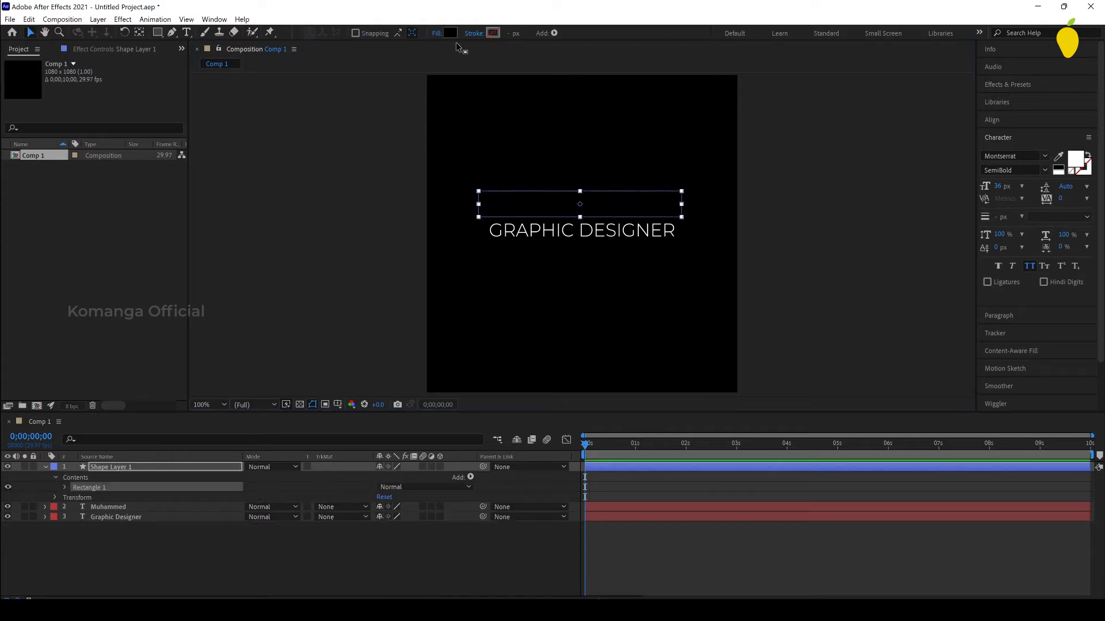
# Step: Set the rectangle's fill colour to a mid grey and deselect it
pyautogui.click(453, 33)
pyautogui.moveTo(730, 167); pyautogui.dragTo(682, 227)
pyautogui.press('Return')
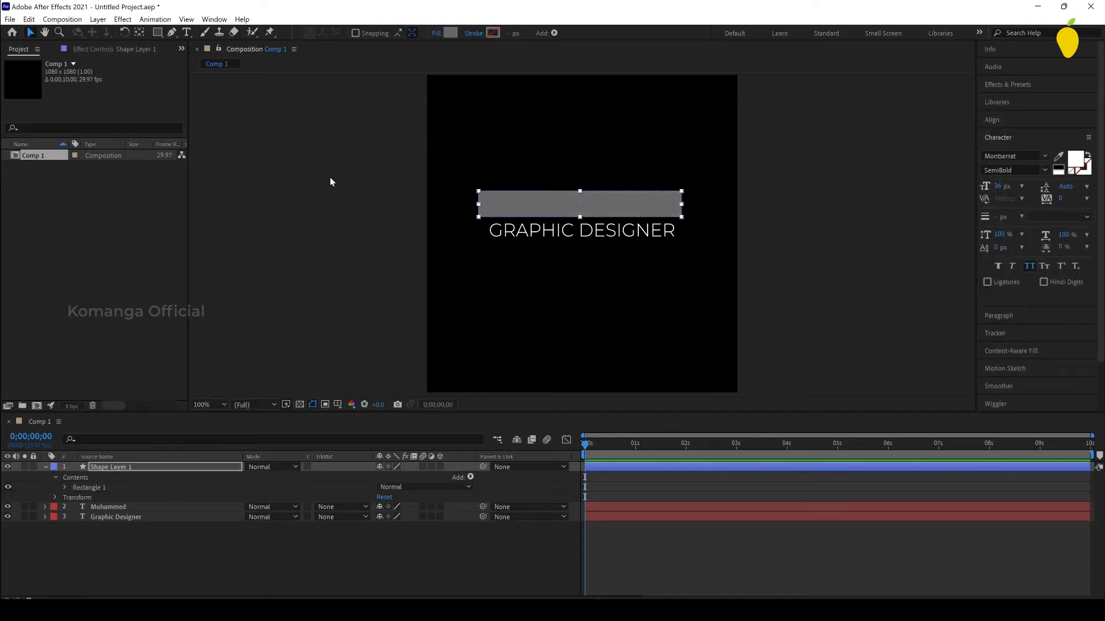
pyautogui.click(576, 178)
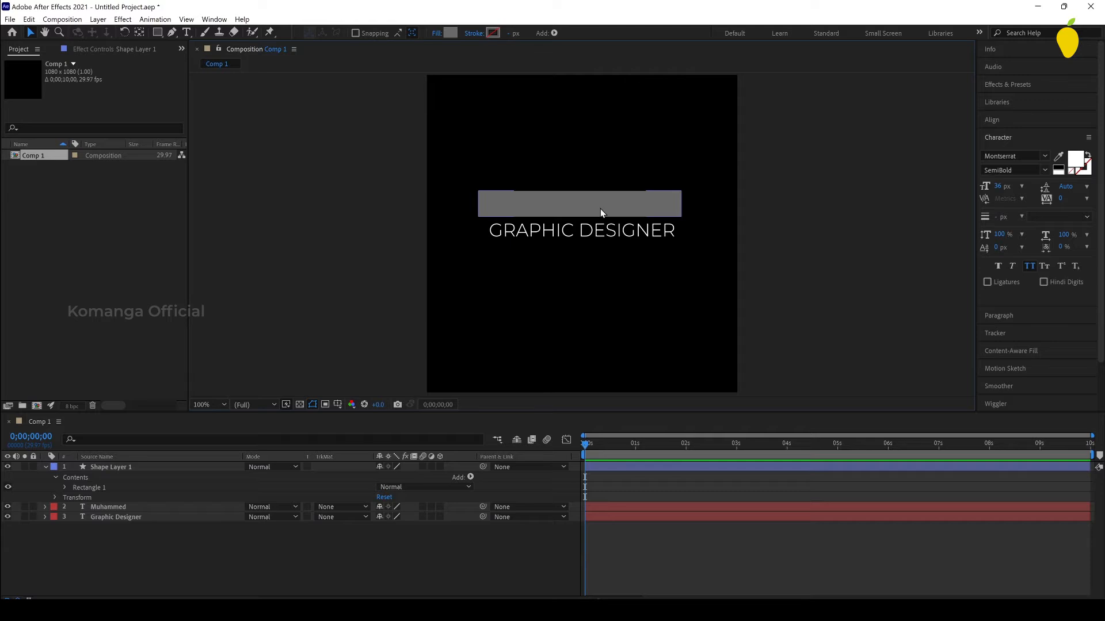
# Step: Duplicate the rectangle's shape layer between the two text layers and set the name's track matte to Alpha Matte "Shape Layer 1"
pyautogui.click(115, 470)
pyautogui.hotkey('ctrl', 'd')
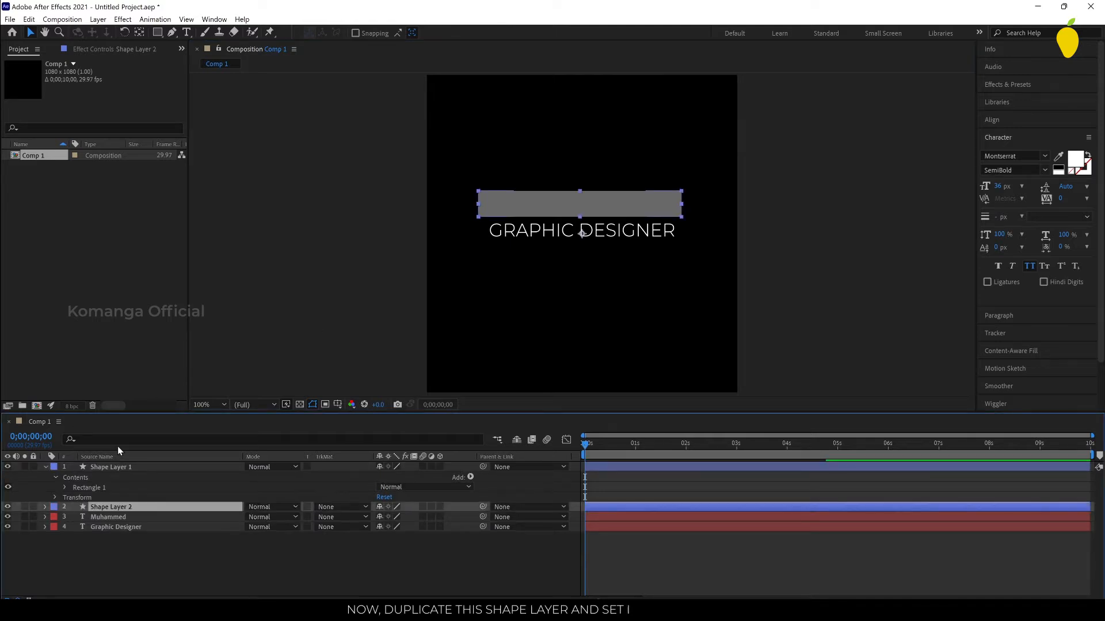
pyautogui.hotkey('ctrl', '[')
pyautogui.click(333, 506)
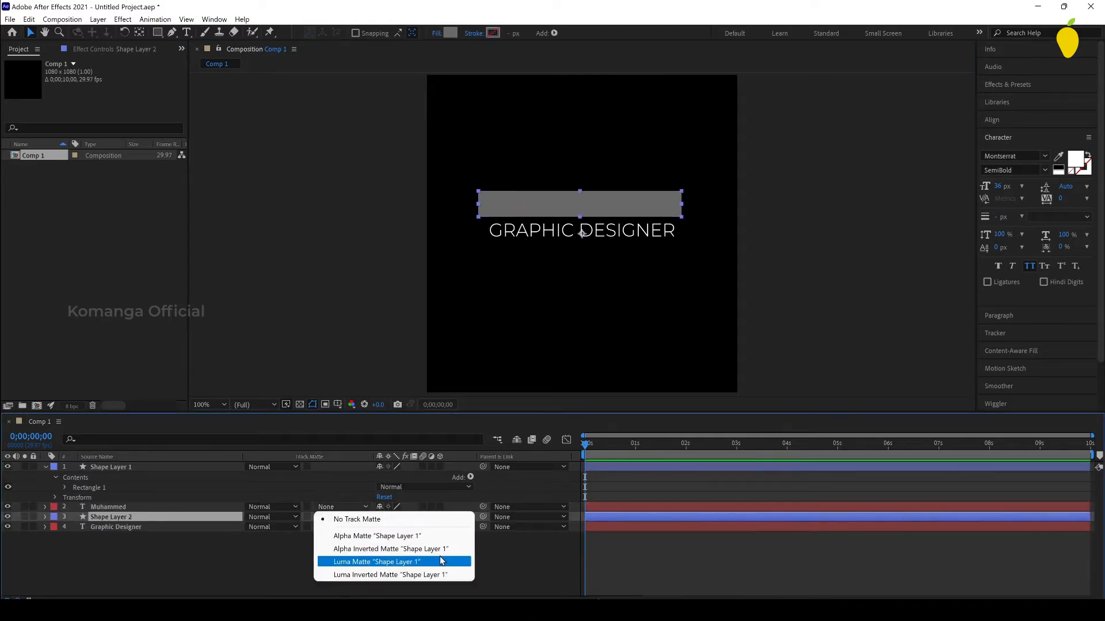
pyautogui.click(357, 533)
# Step: Move the duplicated rectangle straight down until it covers the GRAPHIC DESIGNER text
pyautogui.hotkey('shift', 'Down')
pyautogui.hotkey('shift', 'Down')
pyautogui.hotkey('shift', 'Down')
pyautogui.hotkey('shift', 'Down')
pyautogui.hotkey('shift', 'Down')
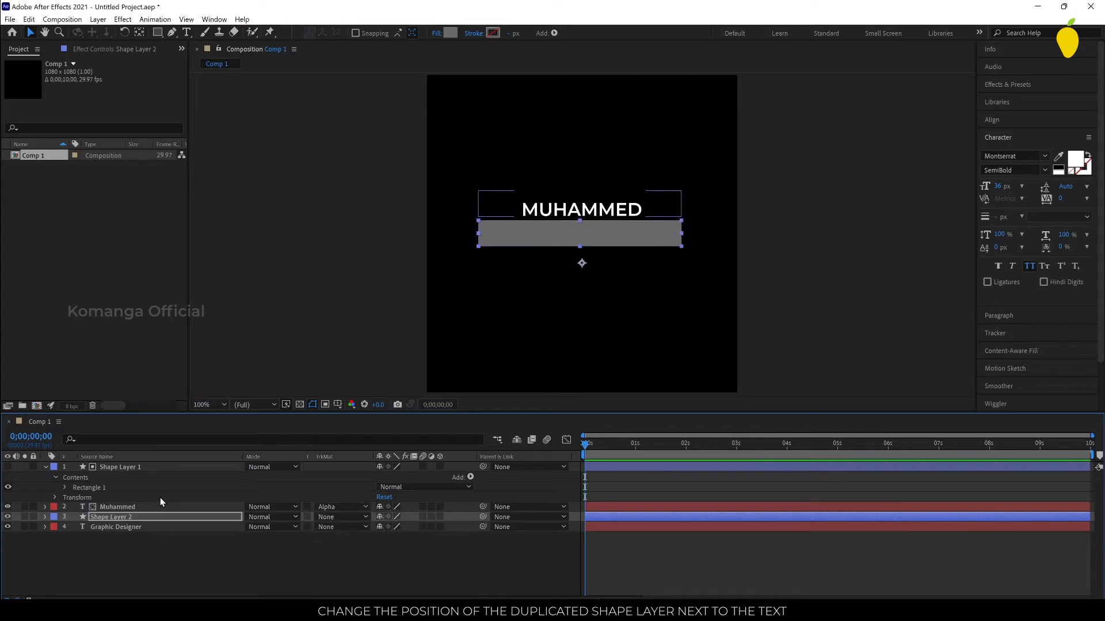
# Step: Set the Graphic Designer layer's track matte to Alpha Matte using the duplicated rectangle above it
pyautogui.click(340, 527)
pyautogui.click(412, 555)
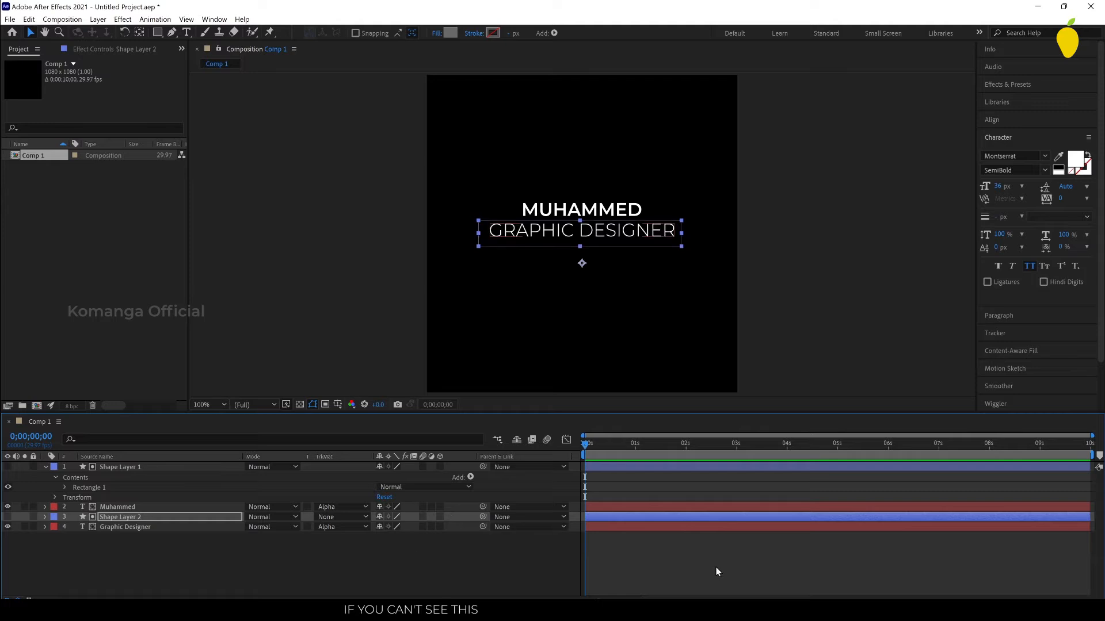
pyautogui.click(700, 558)
# Step: Add a position keyframe at 1 second to the name's text layer
pyautogui.click(43, 509)
pyautogui.click(45, 508)
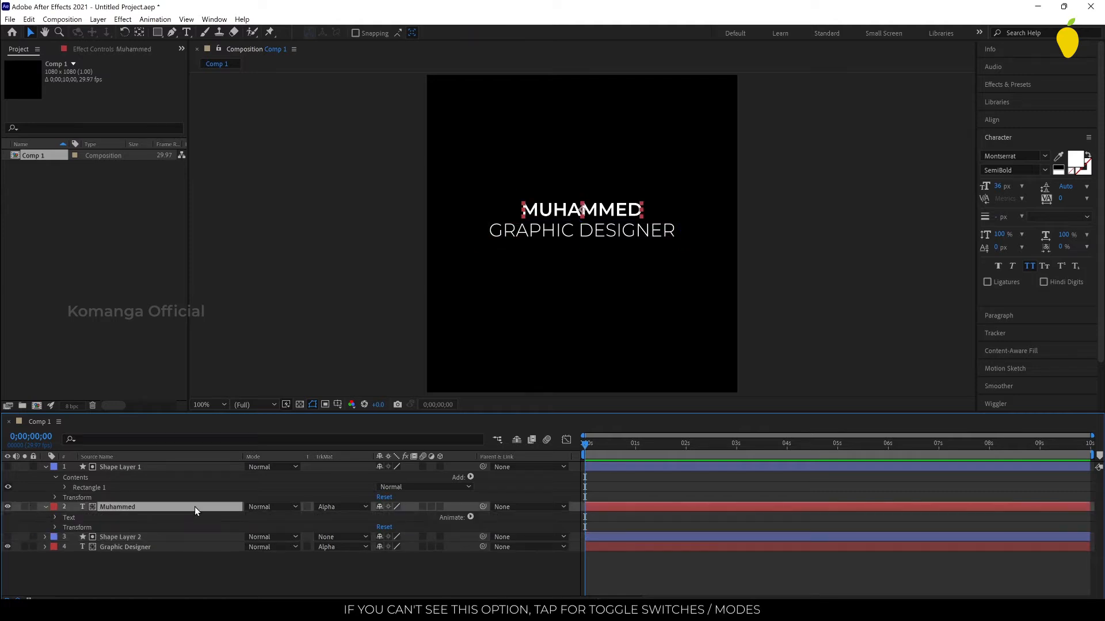
pyautogui.click(632, 448)
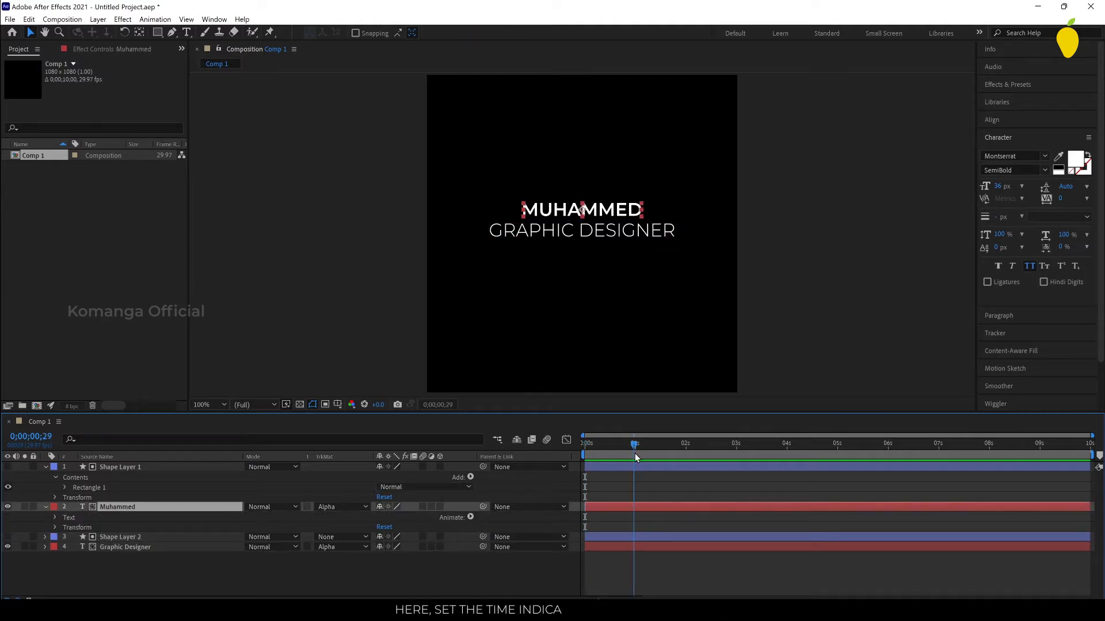
pyautogui.click(636, 454)
pyautogui.click(55, 527)
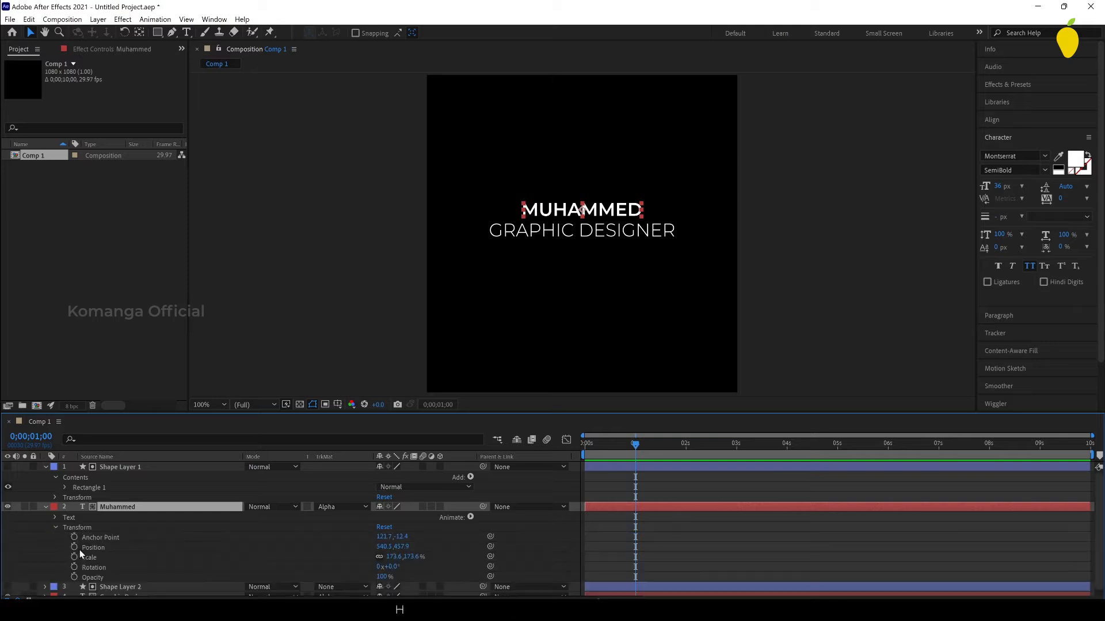
pyautogui.click(73, 548)
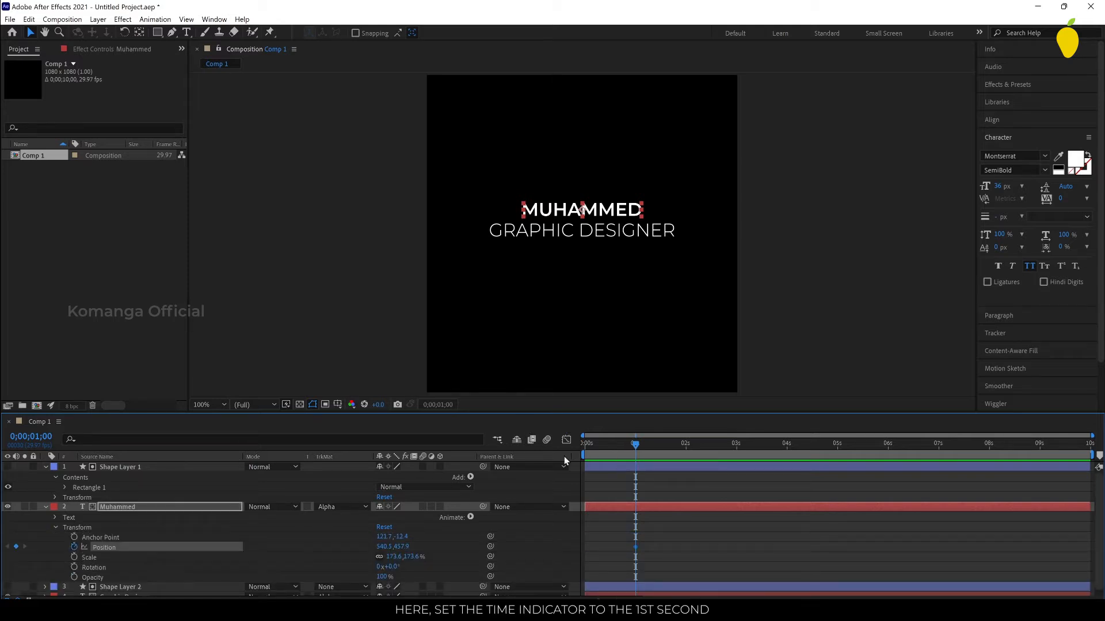
# Step: Set the name layer's vertical position to 508.9 at 0 seconds and apply Easy Ease to both position keyframes
pyautogui.press('Home')
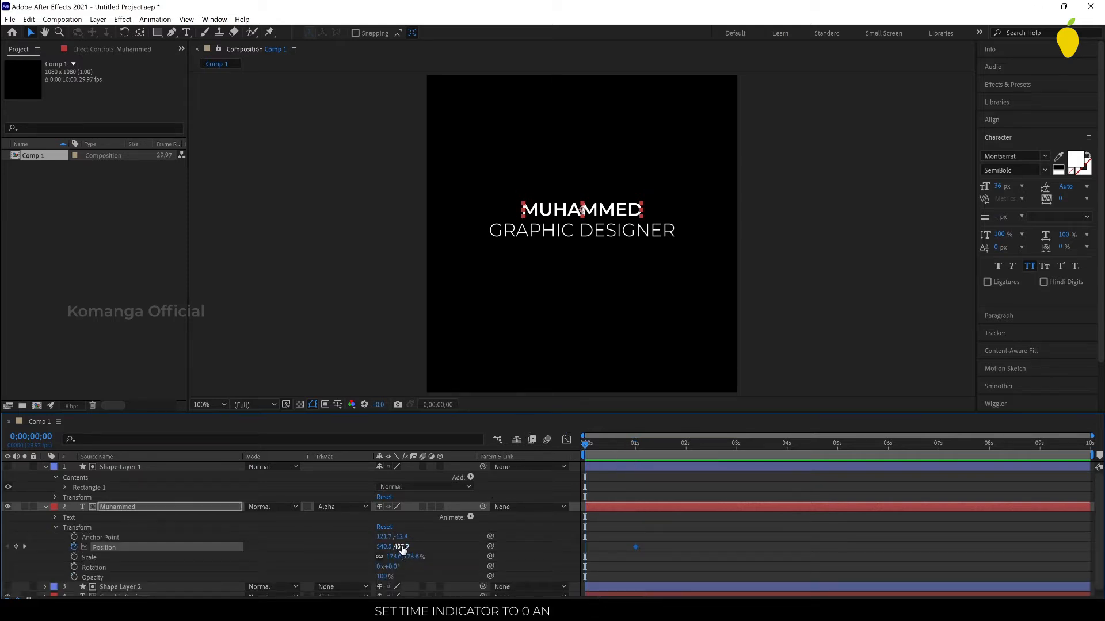
pyautogui.moveTo(401, 547)
pyautogui.mouseDown()
pyautogui.moveTo(433, 551)
pyautogui.moveTo(406, 548)
pyautogui.mouseUp()
pyautogui.moveTo(654, 536); pyautogui.dragTo(578, 557)
pyautogui.click(678, 557)
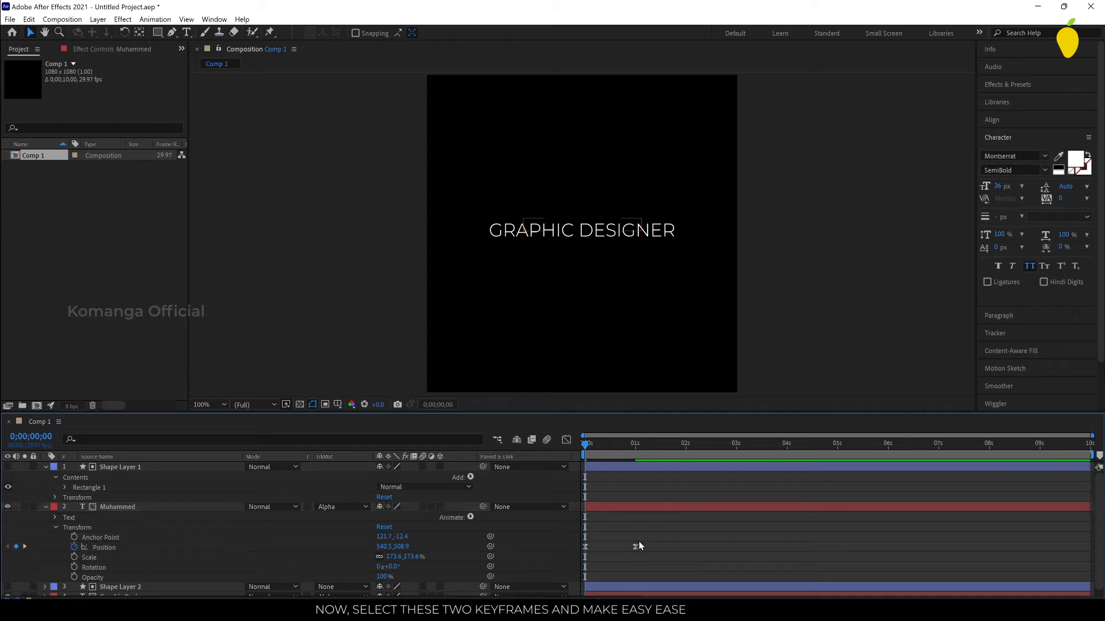
# Step: Add a position keyframe at 1 second to the Graphic Designer text layer
pyautogui.scroll(-1, 635, 567)
pyautogui.click(118, 582)
pyautogui.click(115, 591)
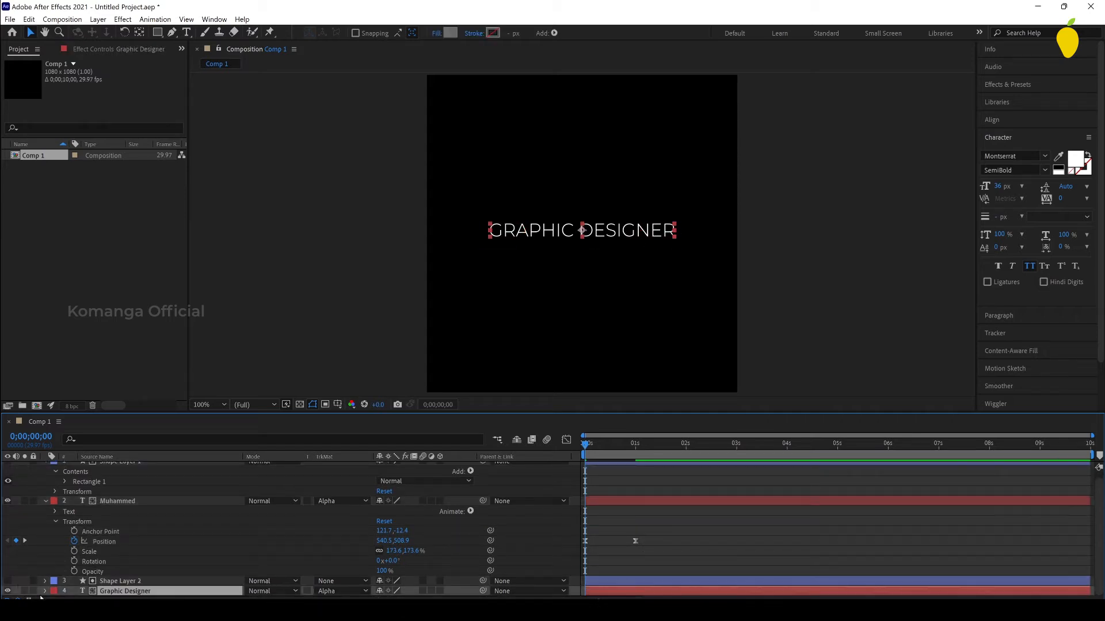
pyautogui.click(45, 591)
pyautogui.scroll(-1, 150, 544)
pyautogui.click(51, 592)
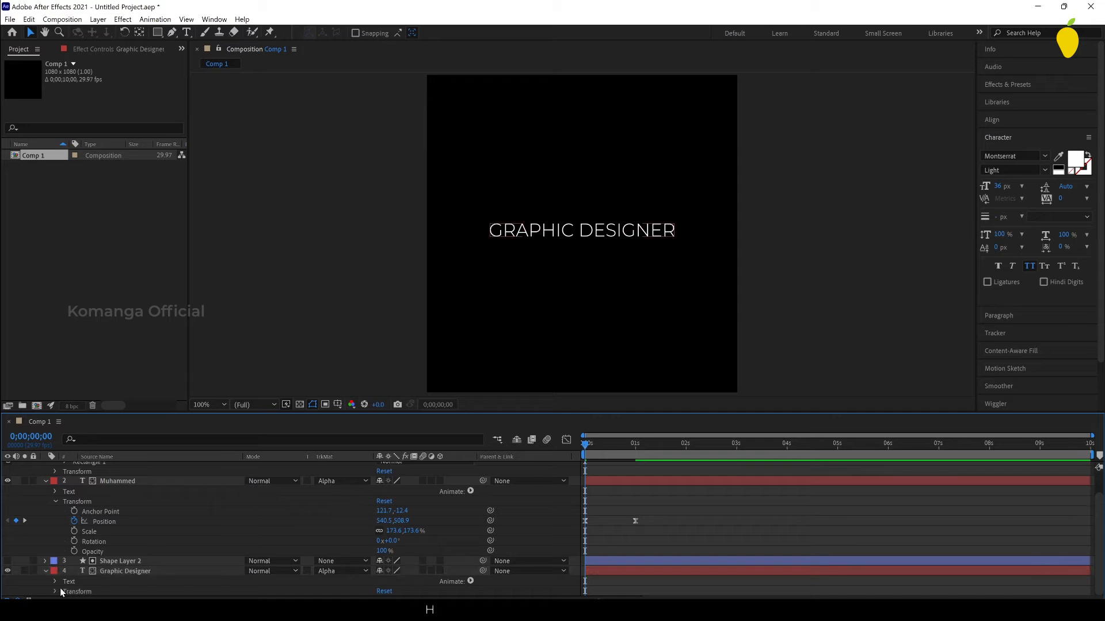
pyautogui.click(56, 592)
pyautogui.scroll(-2, 154, 559)
pyautogui.moveTo(627, 444); pyautogui.dragTo(635, 455)
pyautogui.click(75, 562)
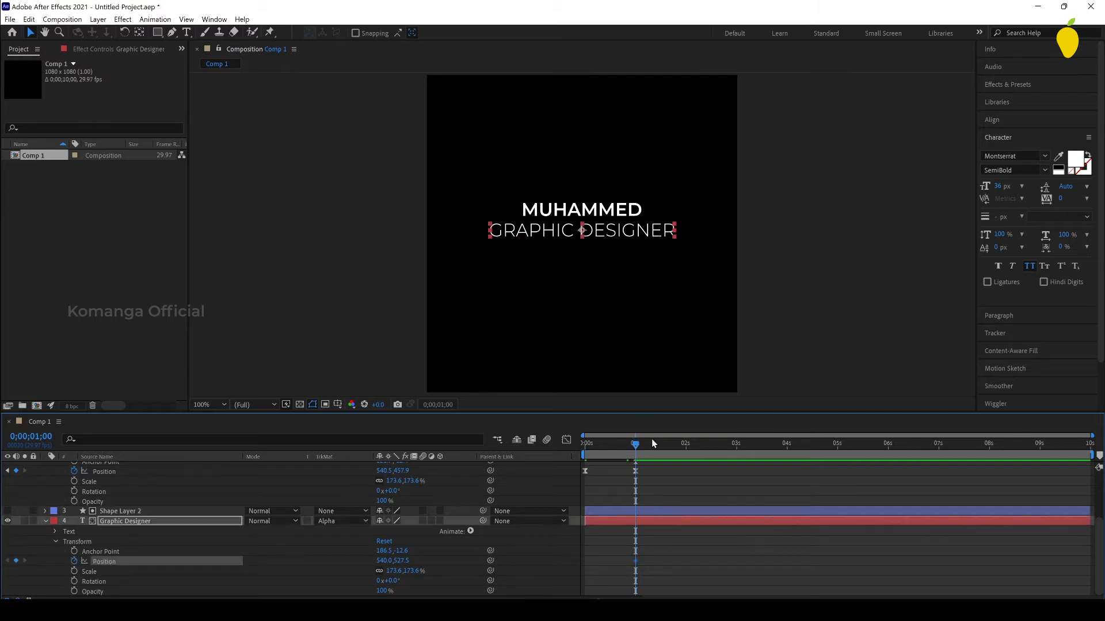
# Step: Set the Graphic Designer layer's vertical position to 465.5 at 0 seconds and preview the reveal
pyautogui.press('Home')
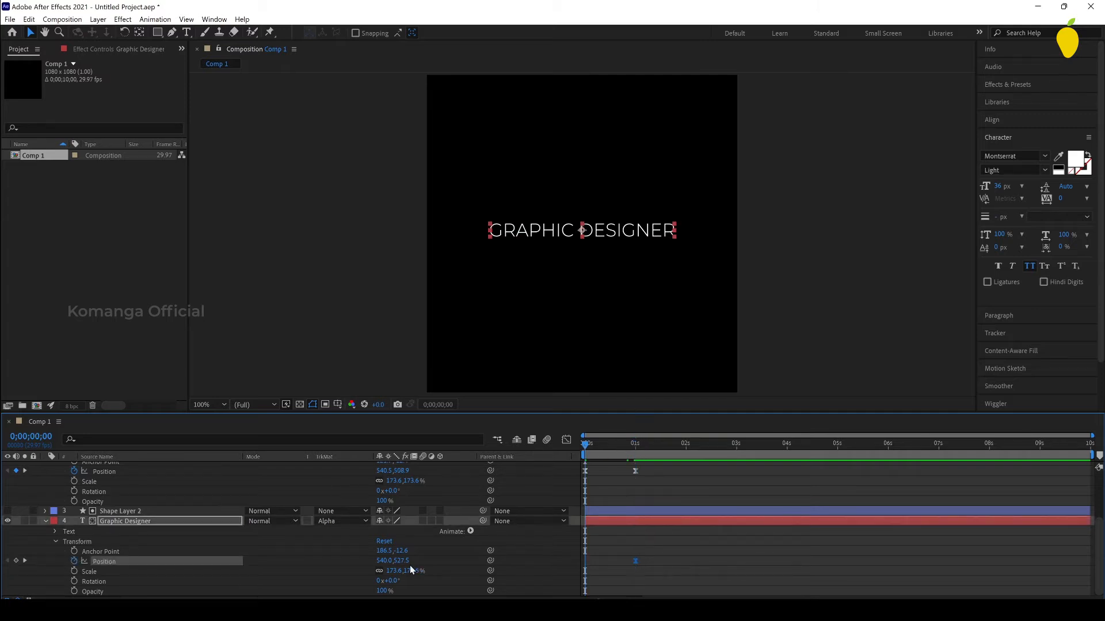
pyautogui.moveTo(401, 561); pyautogui.dragTo(367, 551)
pyautogui.click(672, 540)
pyautogui.press('space')
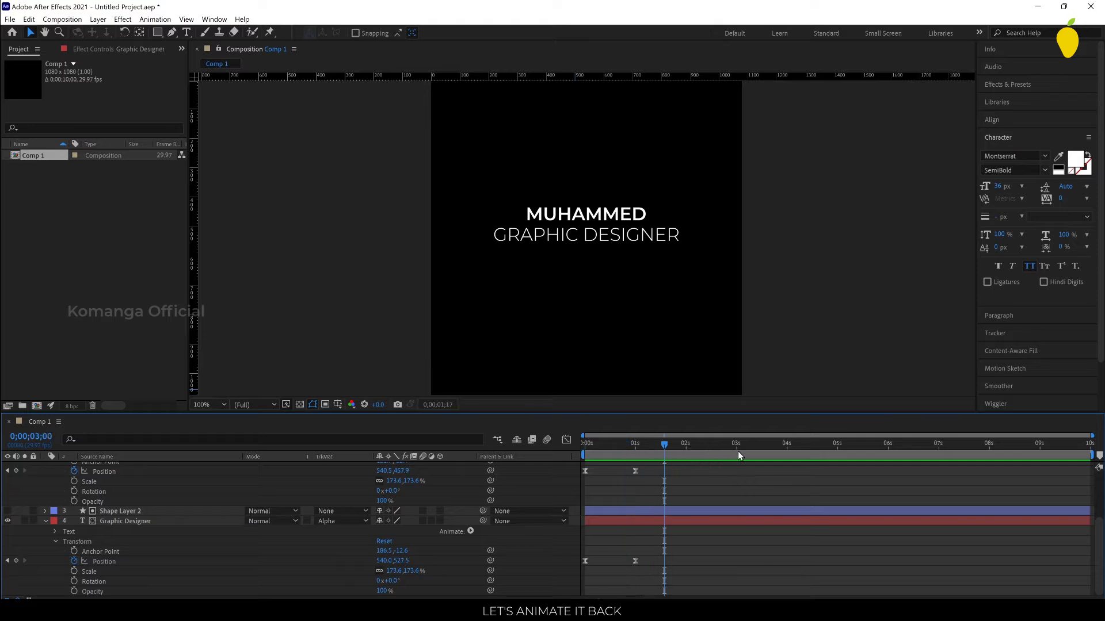
# Step: Copy the name layer's two position keyframes to 4 seconds and time-reverse the copies
pyautogui.click(784, 457)
pyautogui.moveTo(788, 459); pyautogui.dragTo(787, 457)
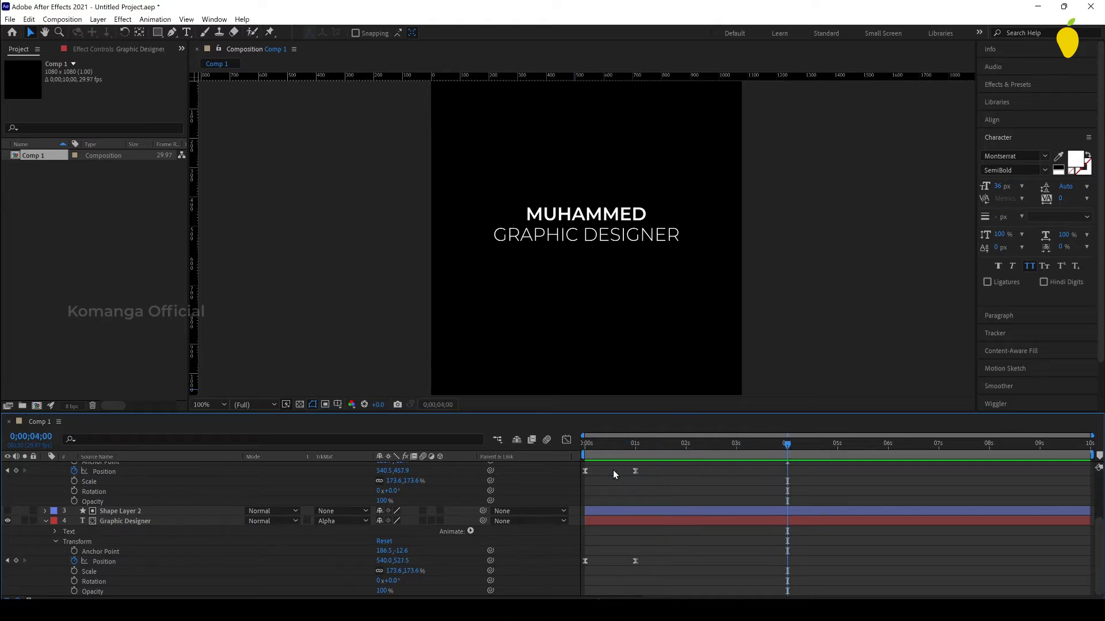
pyautogui.moveTo(665, 483); pyautogui.dragTo(574, 465)
pyautogui.hotkey('ctrl', 'c')
pyautogui.hotkey('ctrl', 'v')
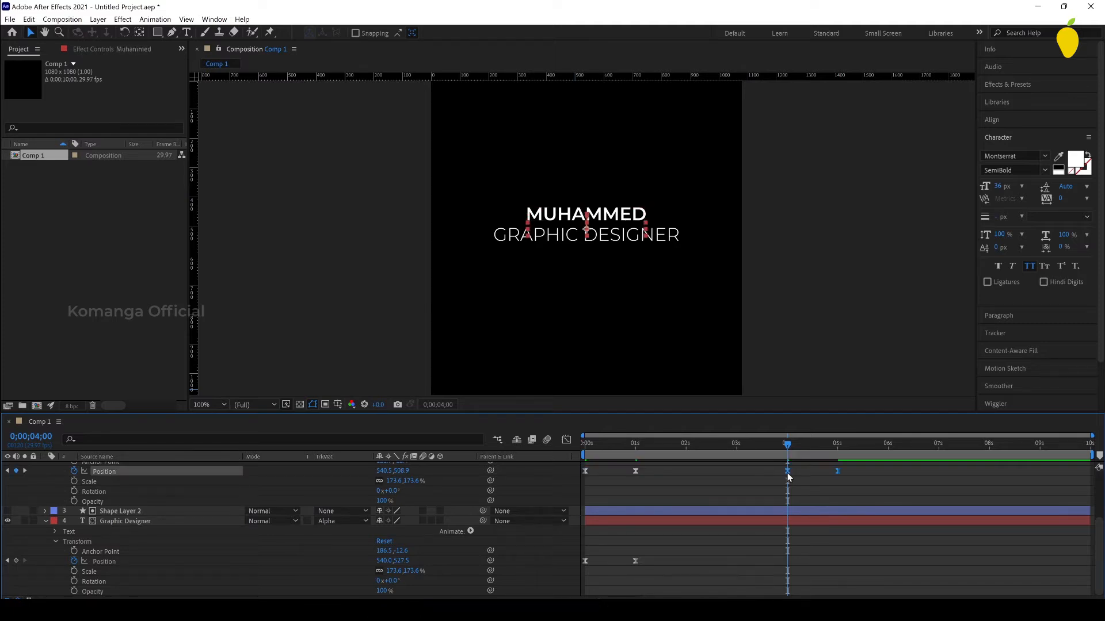
pyautogui.rightClick(787, 472)
pyautogui.moveTo(851, 464)
pyautogui.click(978, 578)
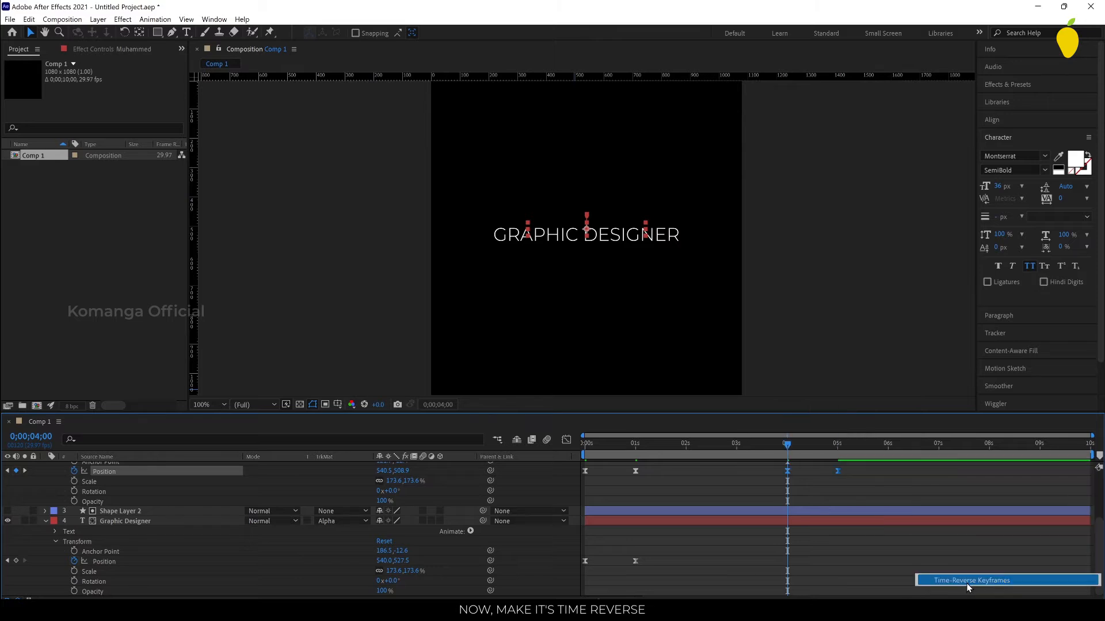
# Step: Copy the Graphic Designer layer's two position keyframes to 4 seconds, time-reverse the copies and preview the animation
pyautogui.moveTo(654, 554); pyautogui.dragTo(571, 569)
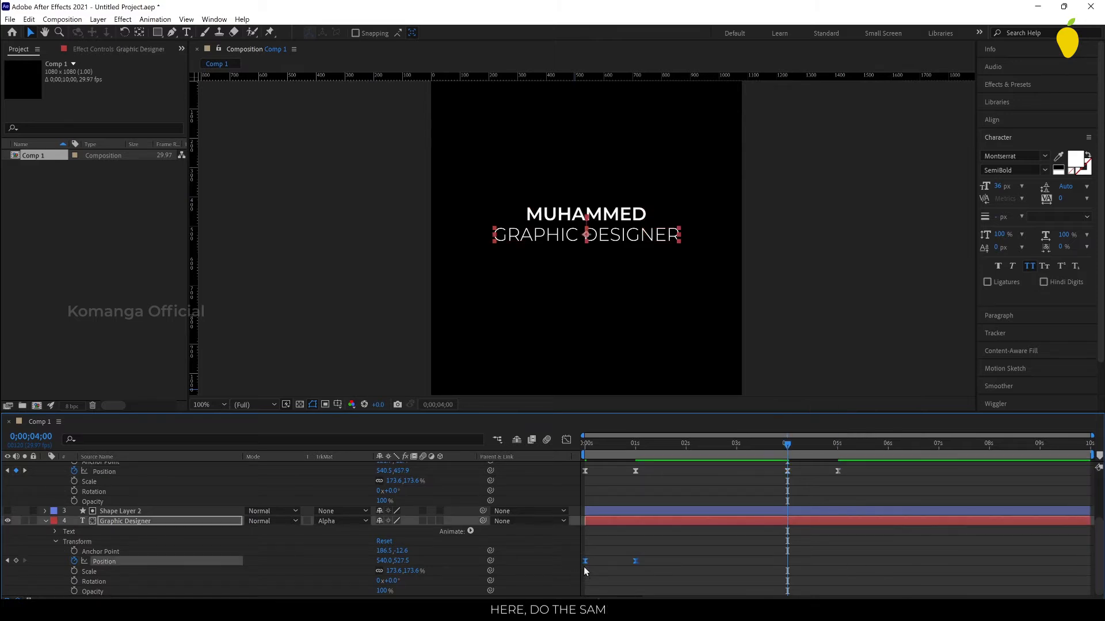
pyautogui.hotkey('ctrl', 'c')
pyautogui.hotkey('ctrl', 'v')
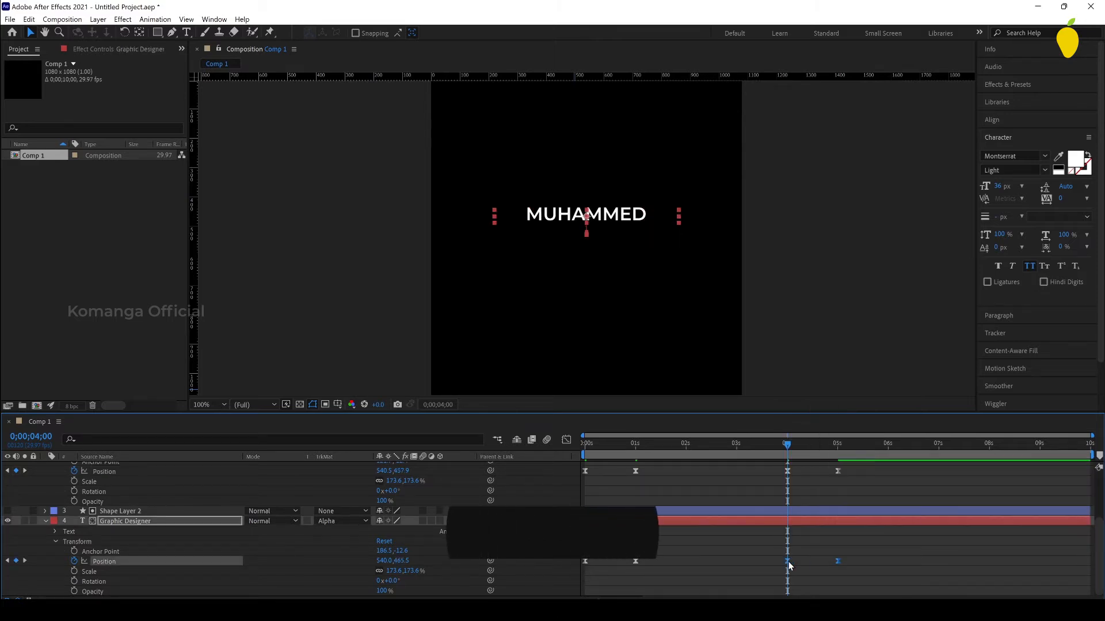
pyautogui.rightClick(788, 564)
pyautogui.moveTo(851, 556)
pyautogui.click(974, 556)
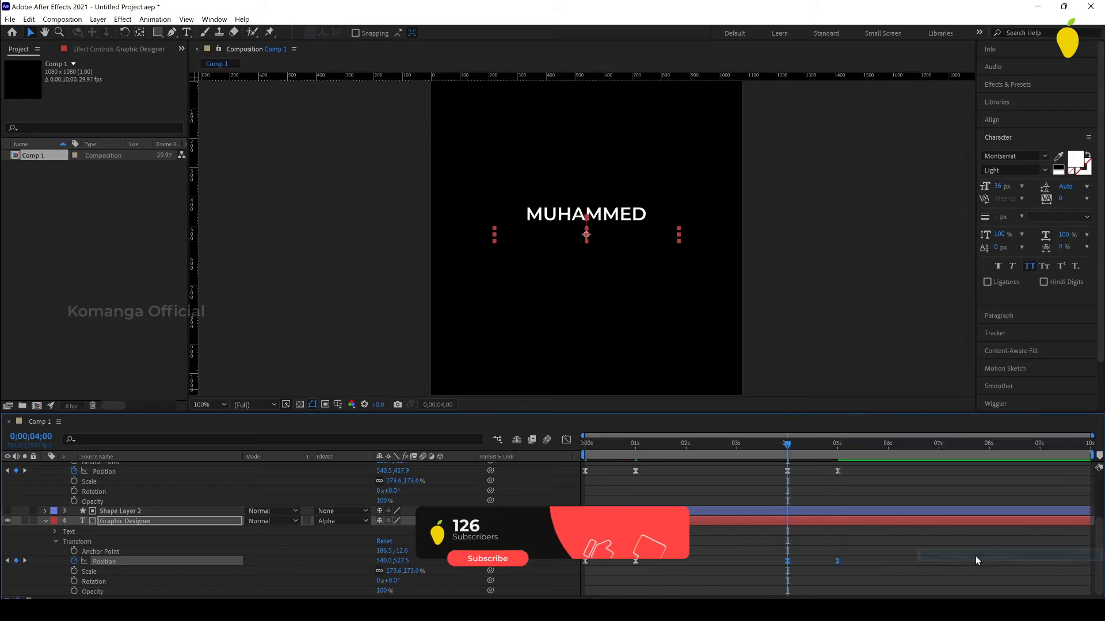
pyautogui.press('space')
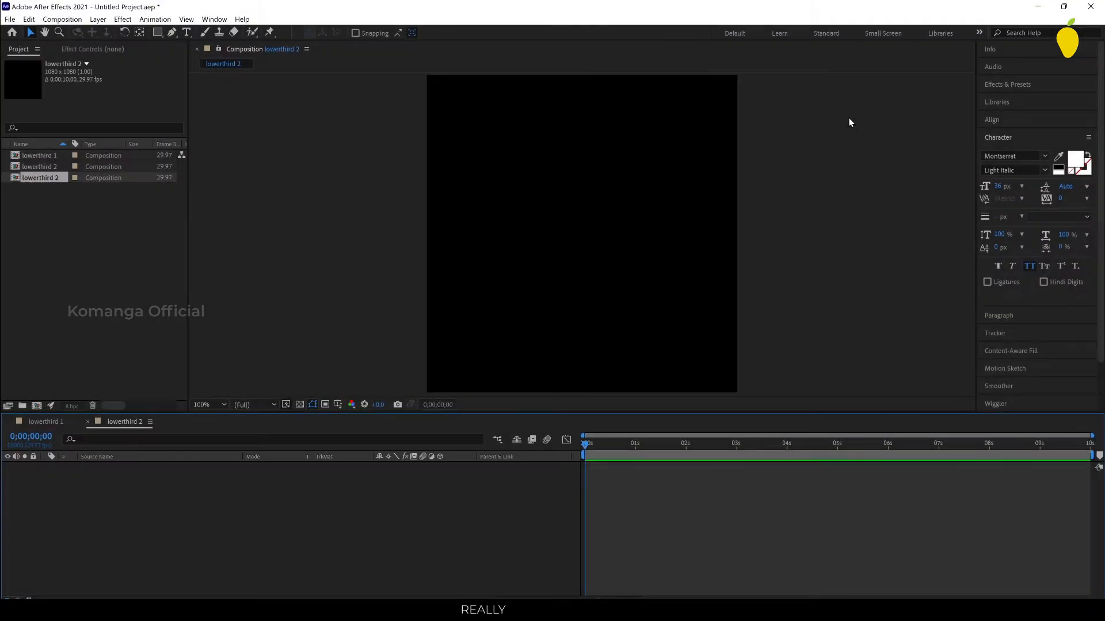
# Step: Create a shape layer in the lowerthird 2 composition and draw a tall narrow yellow rectangle near the canvas's left edge
pyautogui.hotkey('ctrl', 'r')
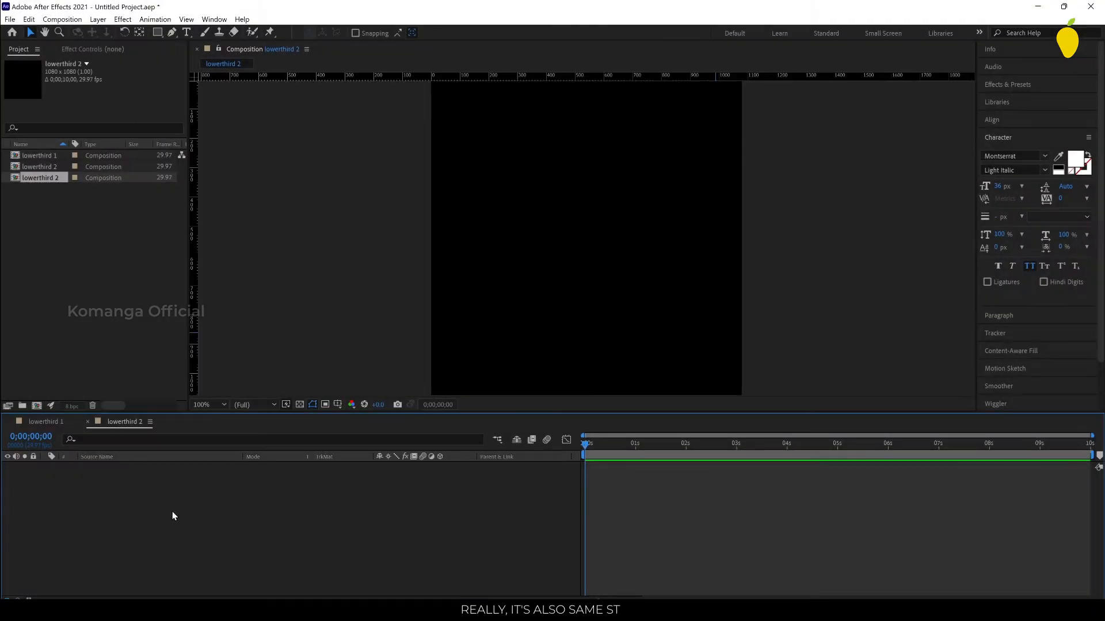
pyautogui.rightClick(248, 464)
pyautogui.moveTo(322, 471)
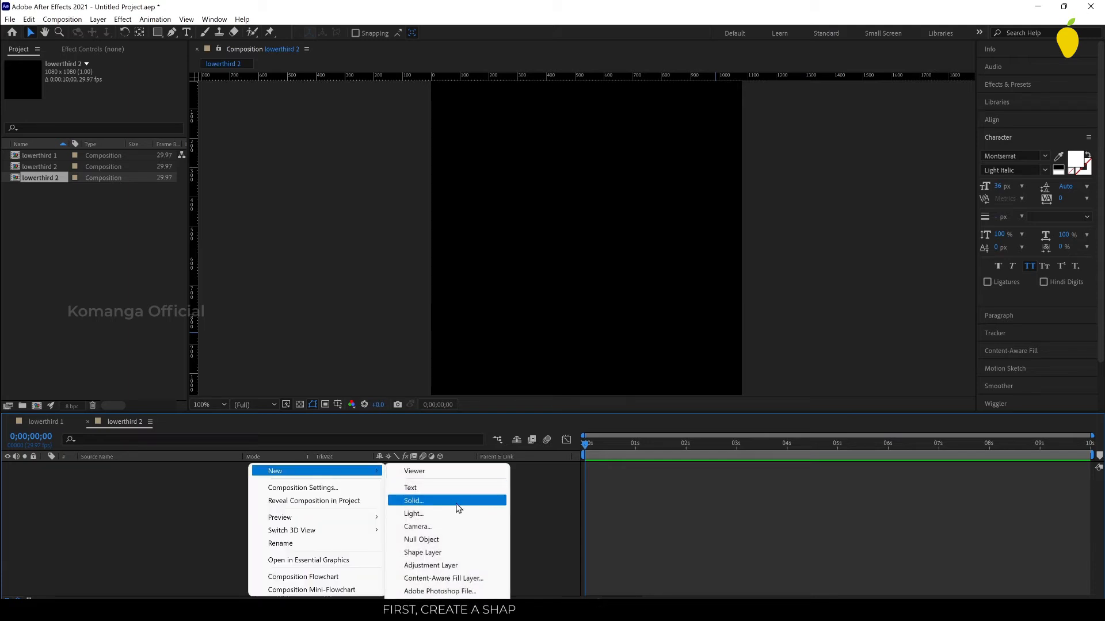
pyautogui.click(460, 554)
pyautogui.press('q')
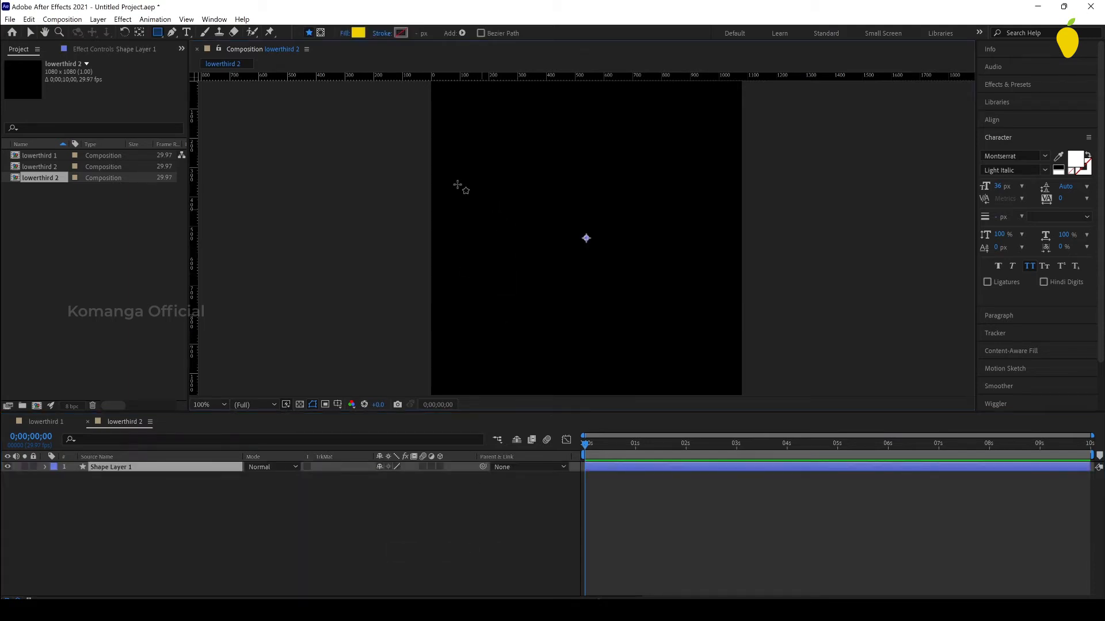
pyautogui.moveTo(447, 180); pyautogui.dragTo(473, 258)
pyautogui.click(30, 33)
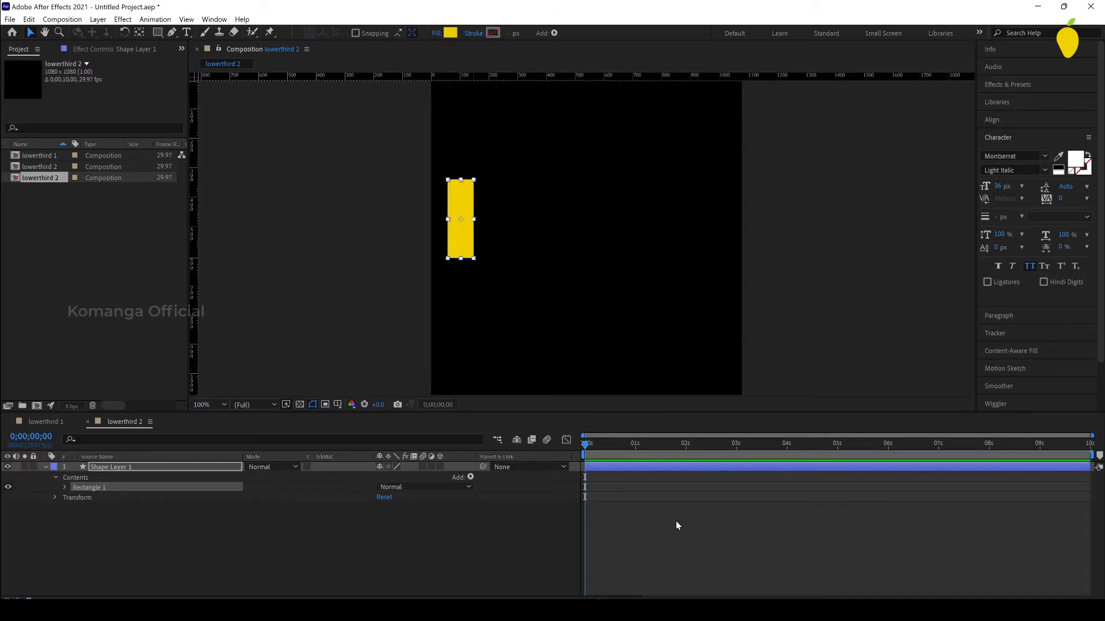
# Step: Move the yellow rectangle horizontally to position -338.0, -66.5 with the time indicator at 1 second
pyautogui.click(636, 455)
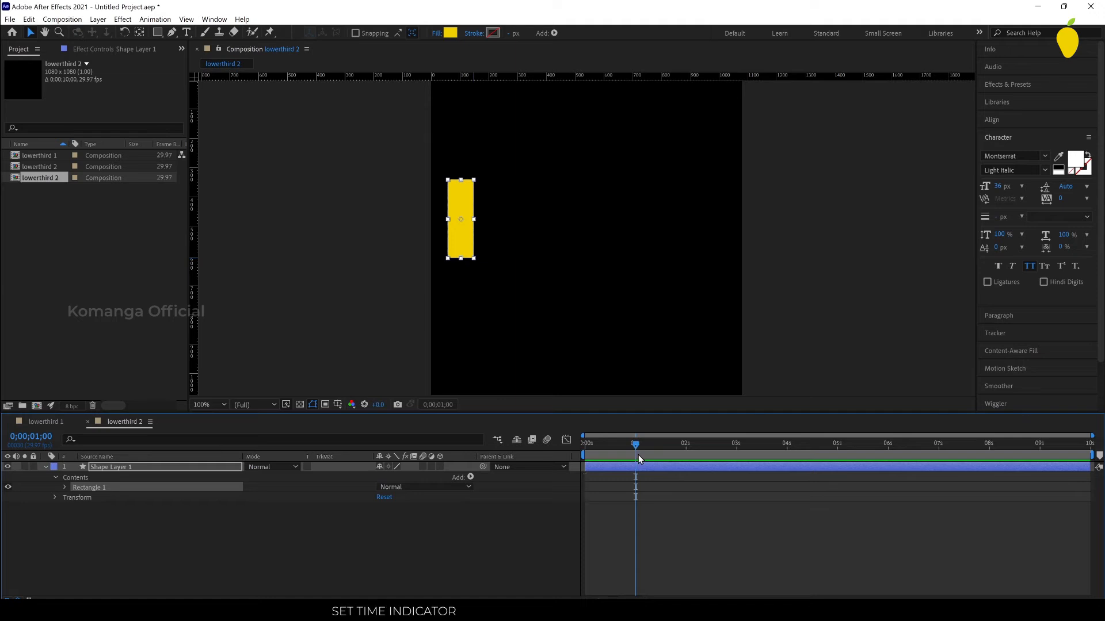
pyautogui.hotkey('shift', 'Right')
pyautogui.hotkey('shift', 'Right')
pyautogui.hotkey('shift', 'Right')
pyautogui.hotkey('shift', 'Right')
pyautogui.hotkey('shift', 'Right')
pyautogui.hotkey('shift', 'Right')
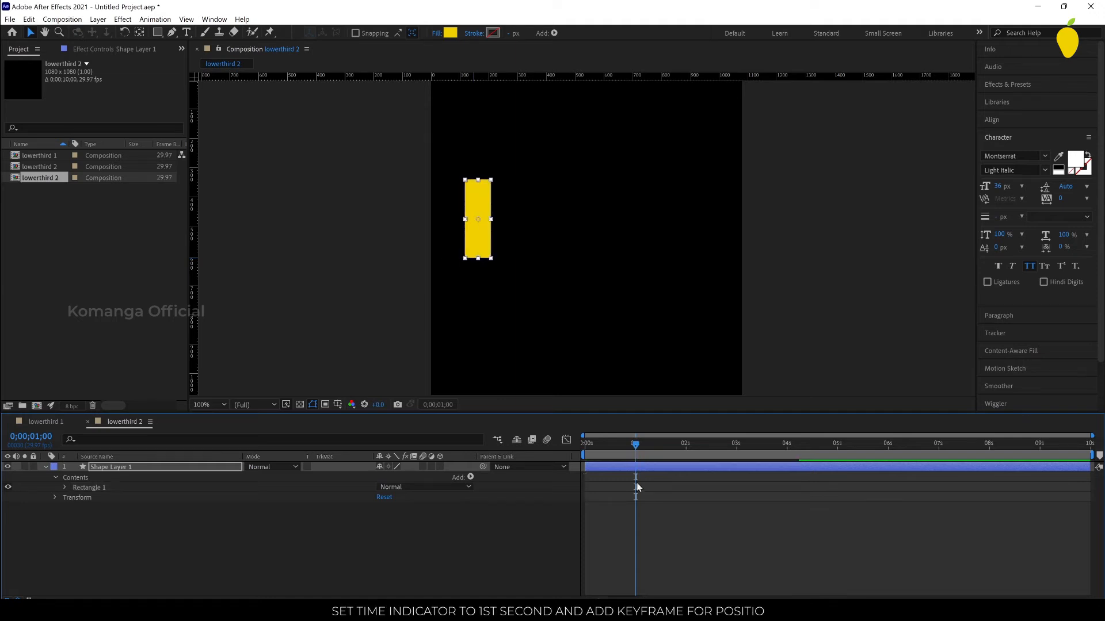
pyautogui.click(64, 487)
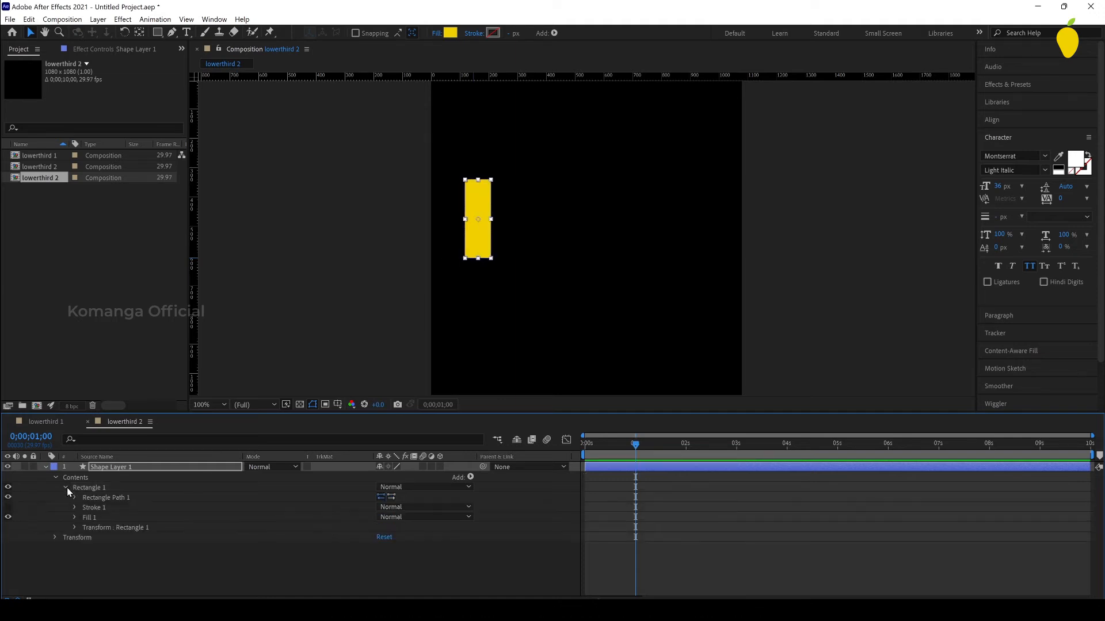
pyautogui.click(76, 528)
pyautogui.click(143, 531)
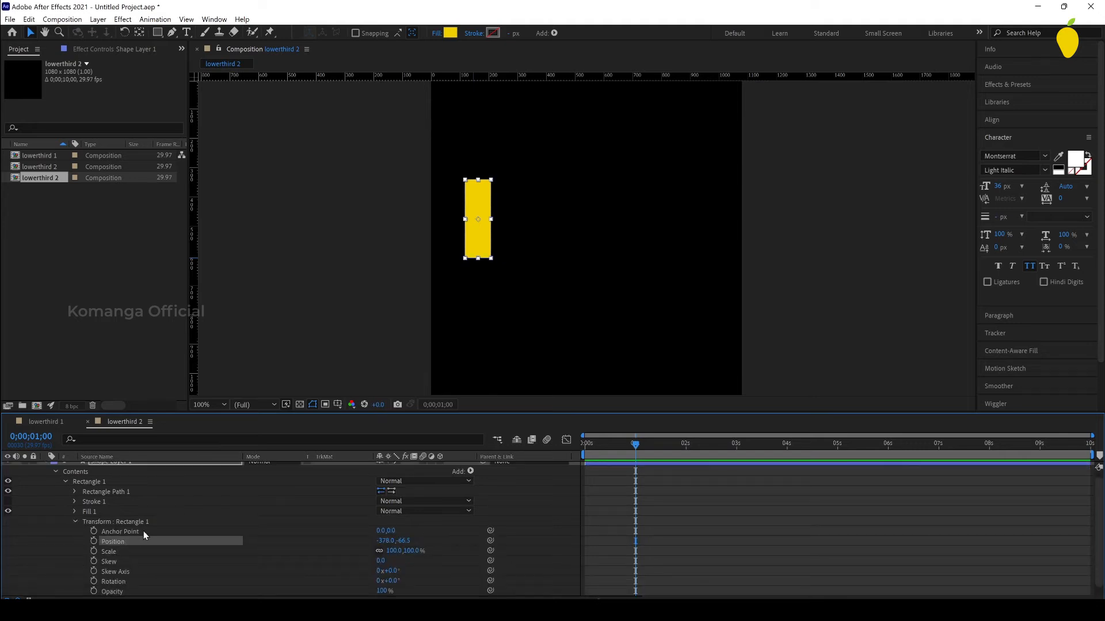
pyautogui.hotkey('shift', 'Left')
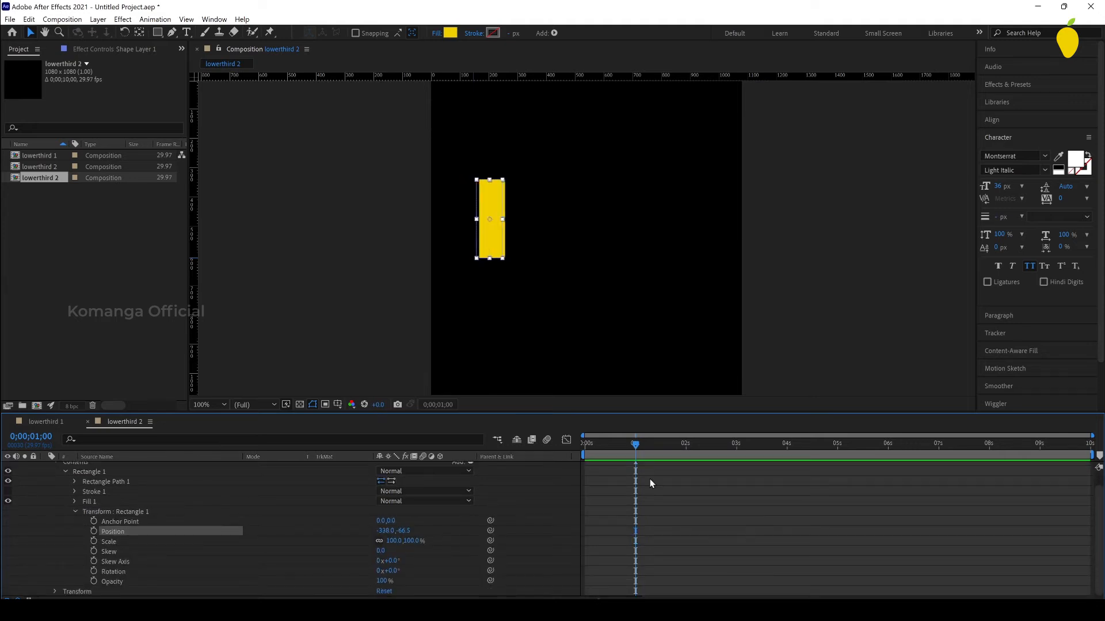
# Step: Add position, scale and skew keyframes to the rectangle at 1 second, with the skew set to 8
pyautogui.click(93, 550)
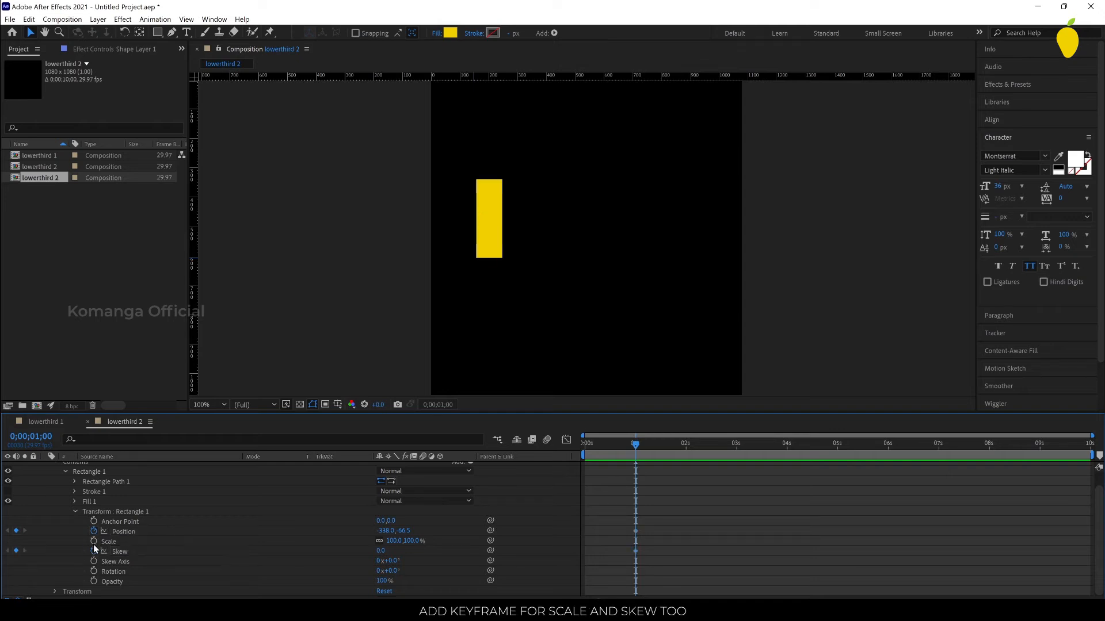
pyautogui.click(93, 543)
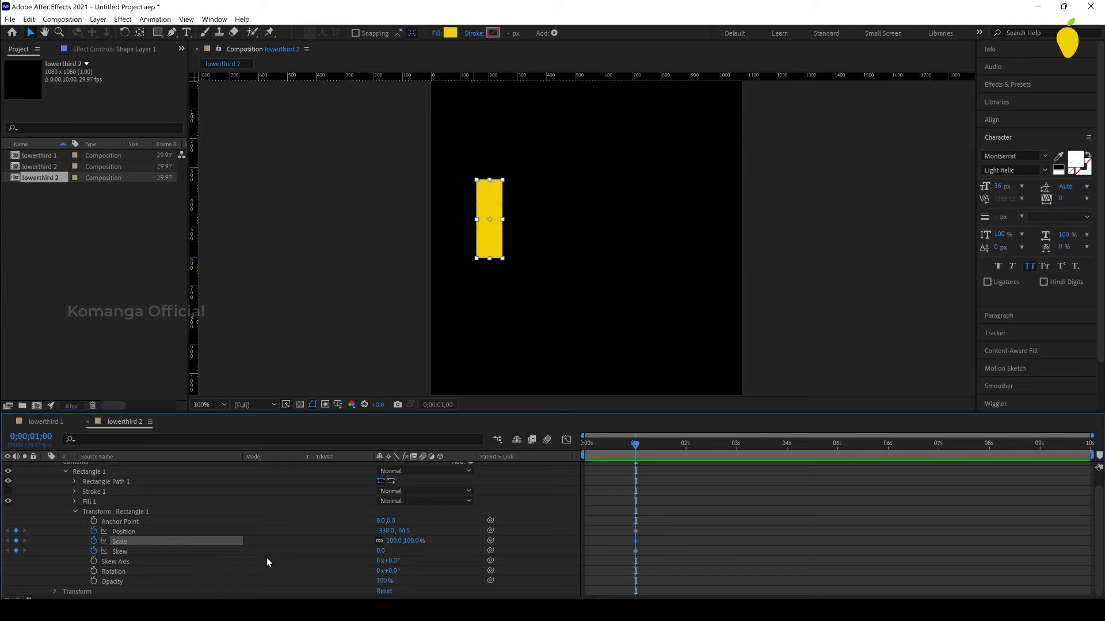
pyautogui.moveTo(381, 556); pyautogui.dragTo(385, 556)
# Step: Return the time indicator to 0 seconds and apply Easy Ease to the rectangle's three keyframes at 1 second
pyautogui.moveTo(614, 449); pyautogui.dragTo(571, 451)
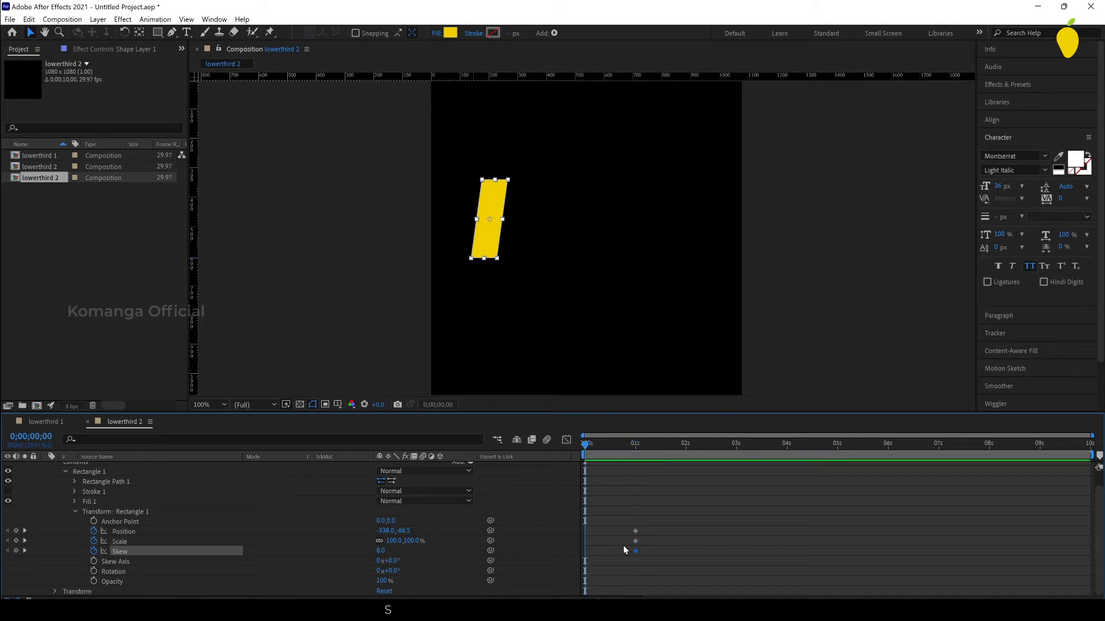
pyautogui.moveTo(645, 519); pyautogui.dragTo(625, 555)
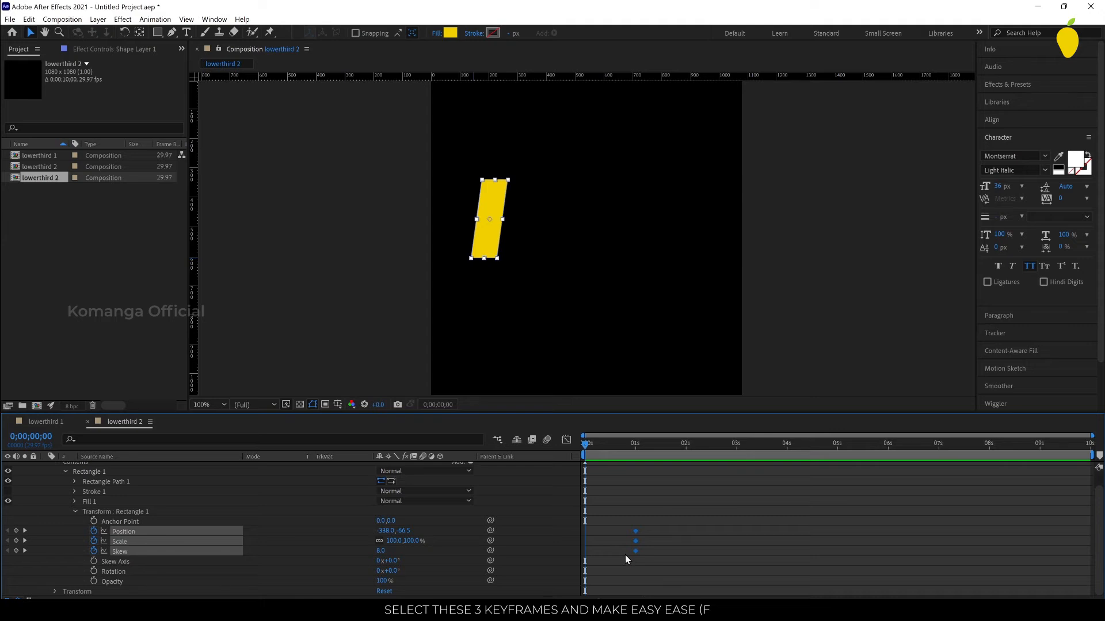
pyautogui.press('F9')
pyautogui.click(672, 559)
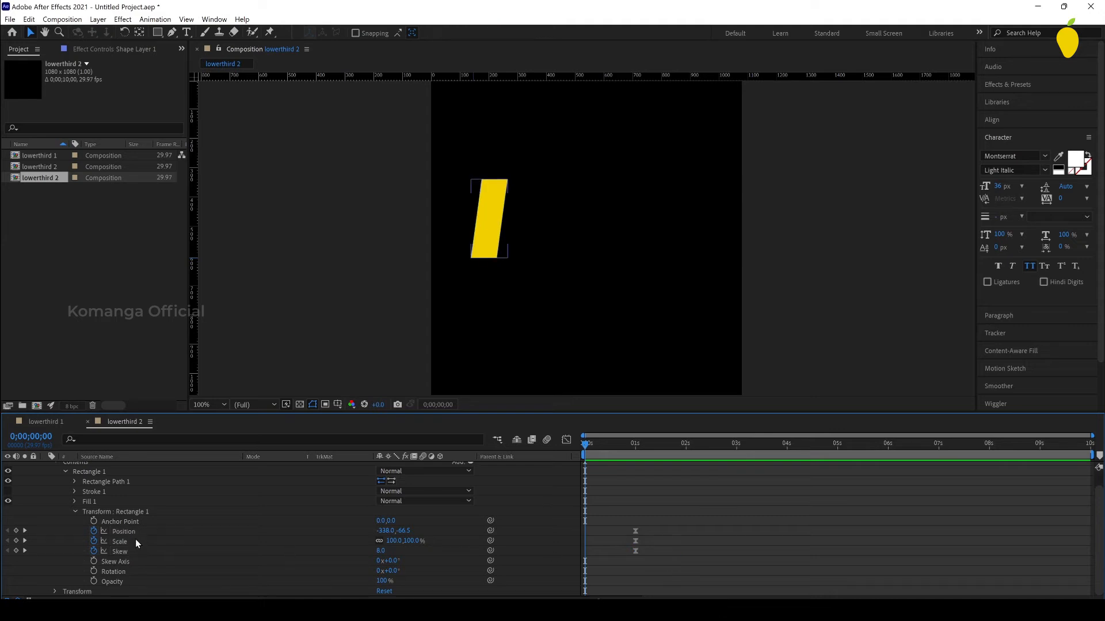
# Step: Set the rectangle's horizontal position to -613.0, off the canvas's left edge, and its skew to 0 at 0 seconds
pyautogui.moveTo(384, 532); pyautogui.dragTo(115, 549)
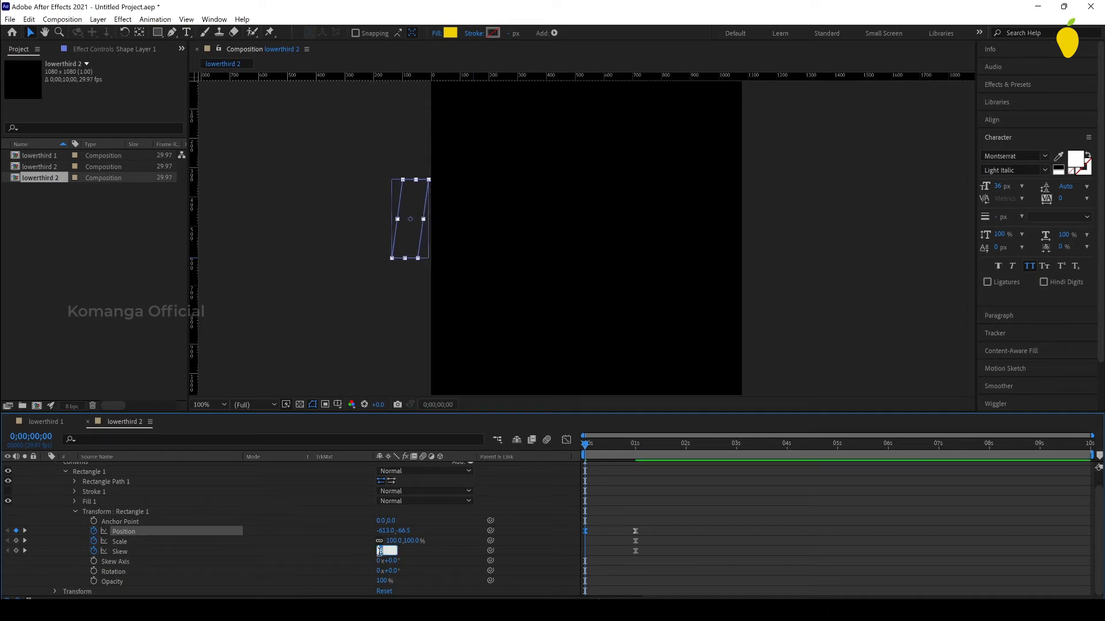
pyautogui.write('0')
pyautogui.press('Return')
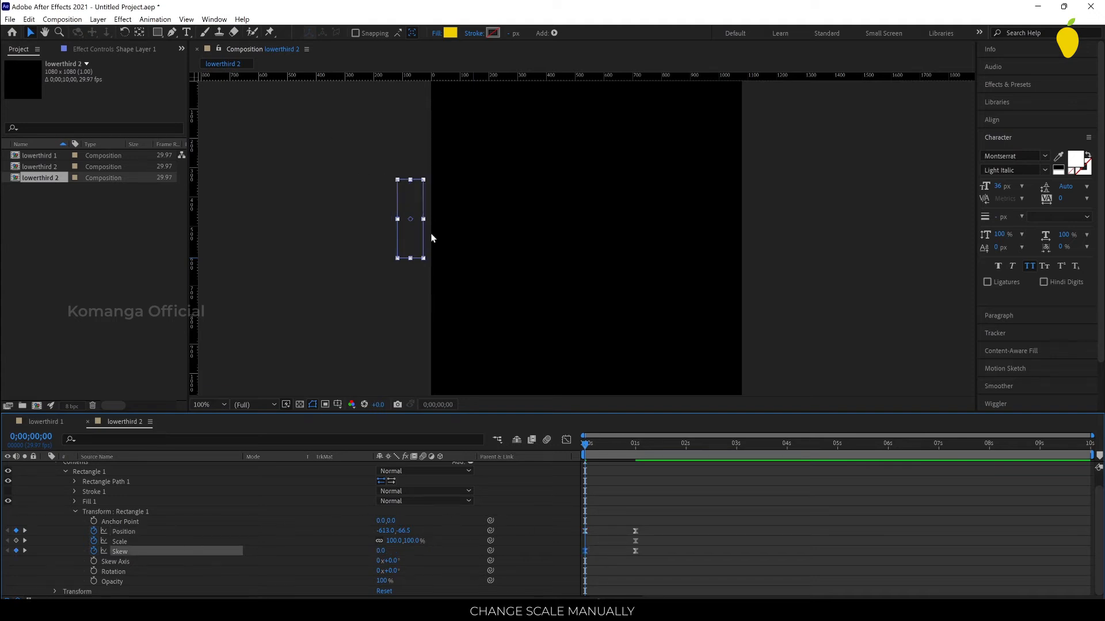
# Step: Stretch the rectangle's width to a horizontal scale of 147.6% at 0 seconds and deselect it
pyautogui.moveTo(428, 220); pyautogui.dragTo(431, 222)
pyautogui.click(861, 554)
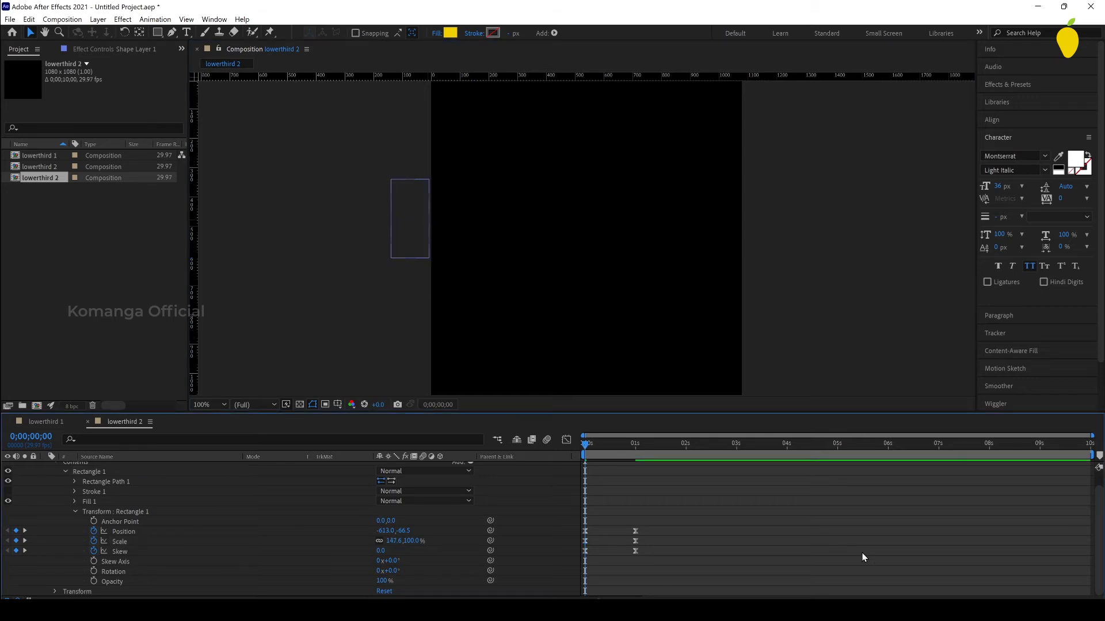
# Step: Preview the rectangle's animation, park the time indicator at 1 second and collapse the shape layer's properties
pyautogui.press('space')
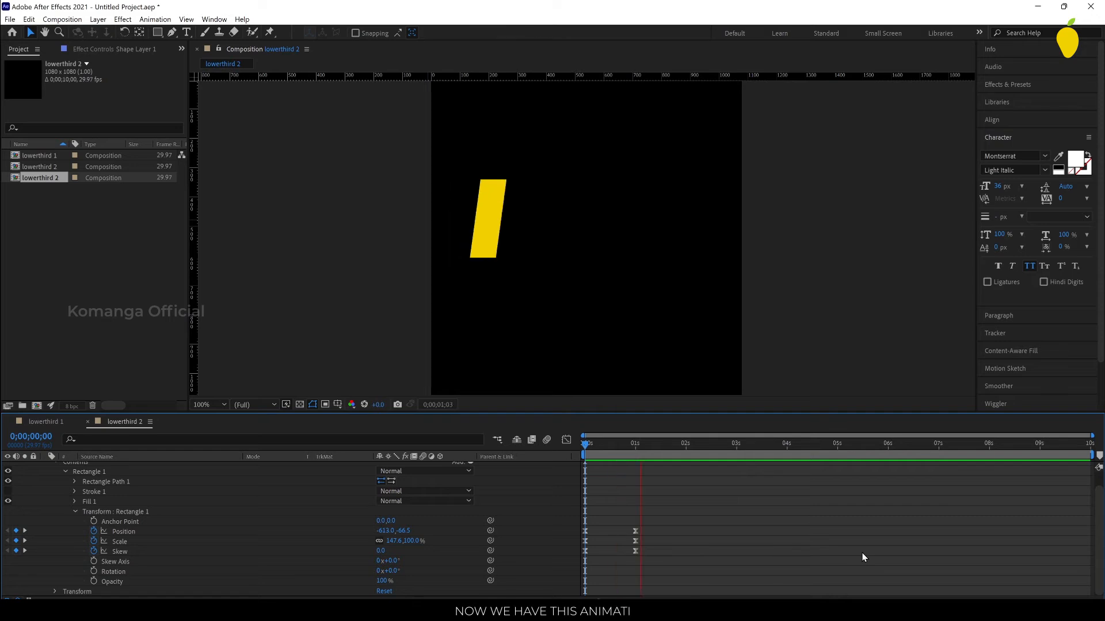
pyautogui.moveTo(639, 469)
pyautogui.mouseDown()
pyautogui.moveTo(578, 451)
pyautogui.moveTo(628, 471)
pyautogui.mouseUp()
pyautogui.scroll(1, 534, 517)
pyautogui.click(45, 468)
pyautogui.click(526, 505)
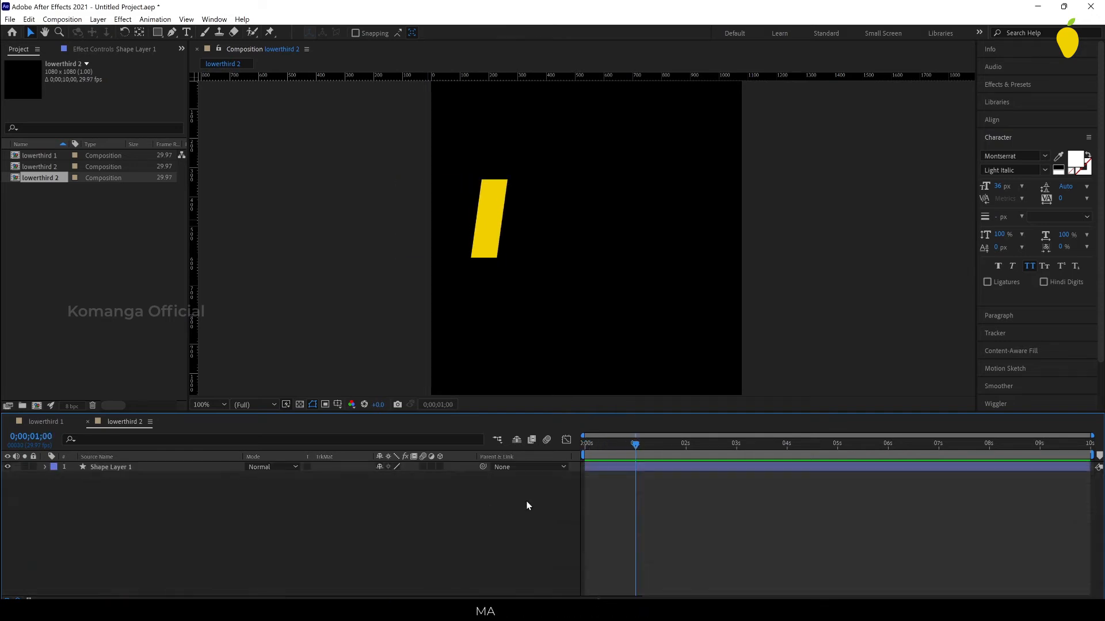
# Step: Add a new text layer to the composition containing the person's name
pyautogui.rightClick(573, 477)
pyautogui.moveTo(581, 477)
pyautogui.click(745, 501)
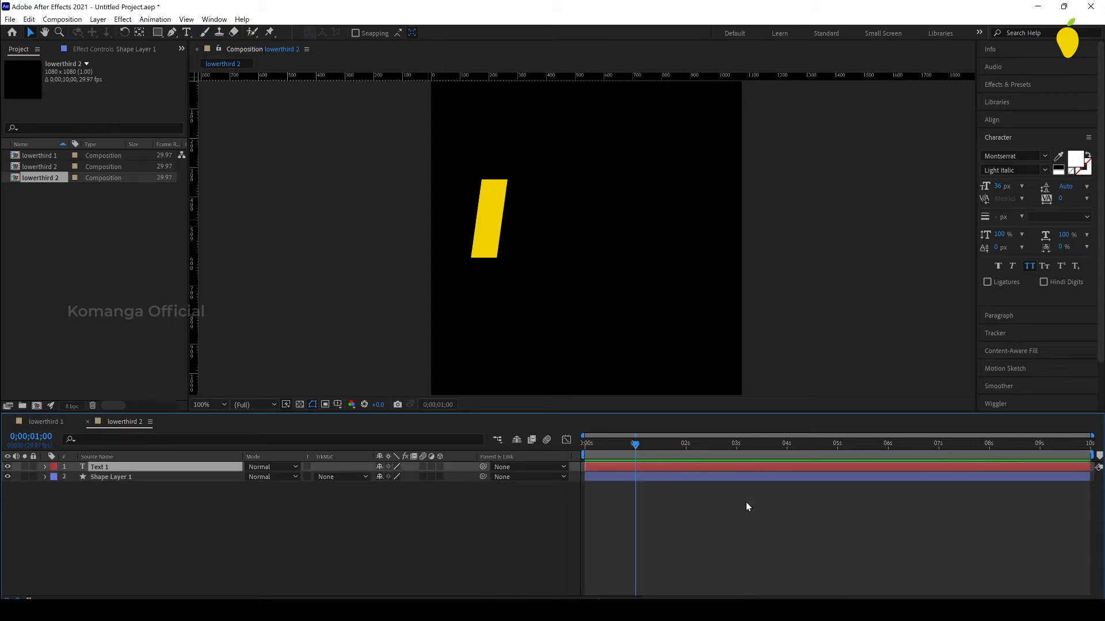
pyautogui.write('Muhammed')
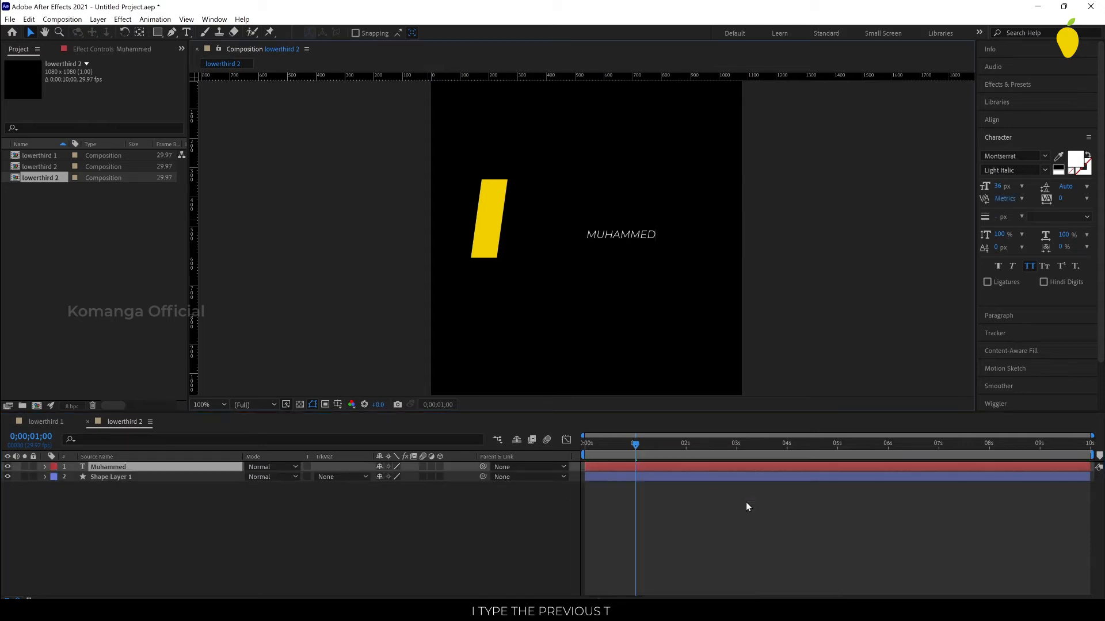
pyautogui.click(30, 33)
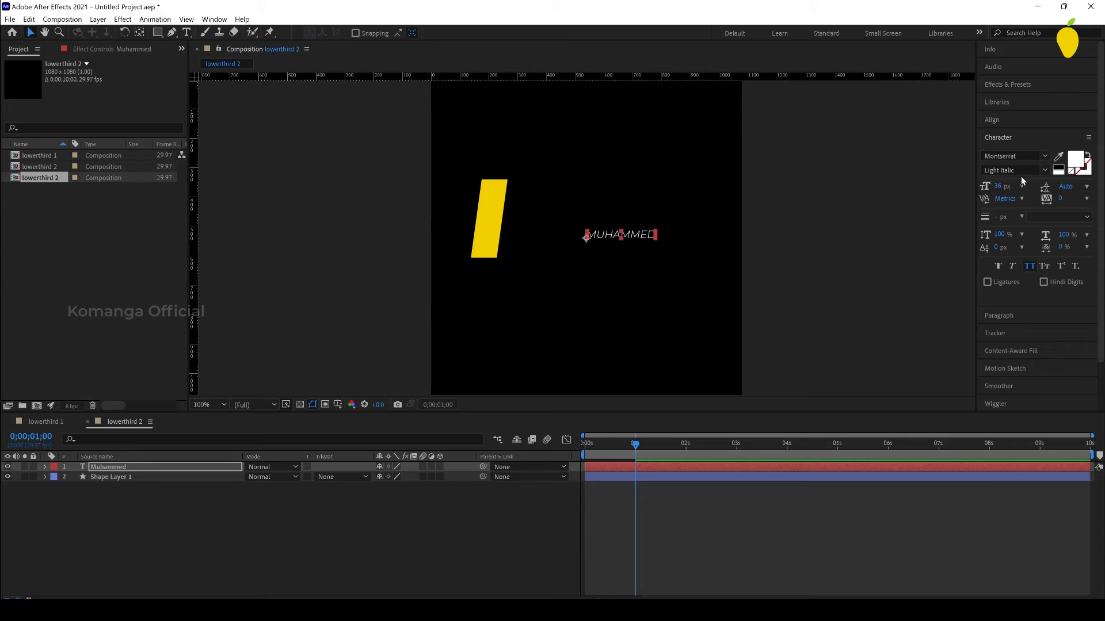
# Step: Set the name text to SemiBold and enlarge it to about 218% beside the upper half of the yellow rectangle
pyautogui.click(1048, 173)
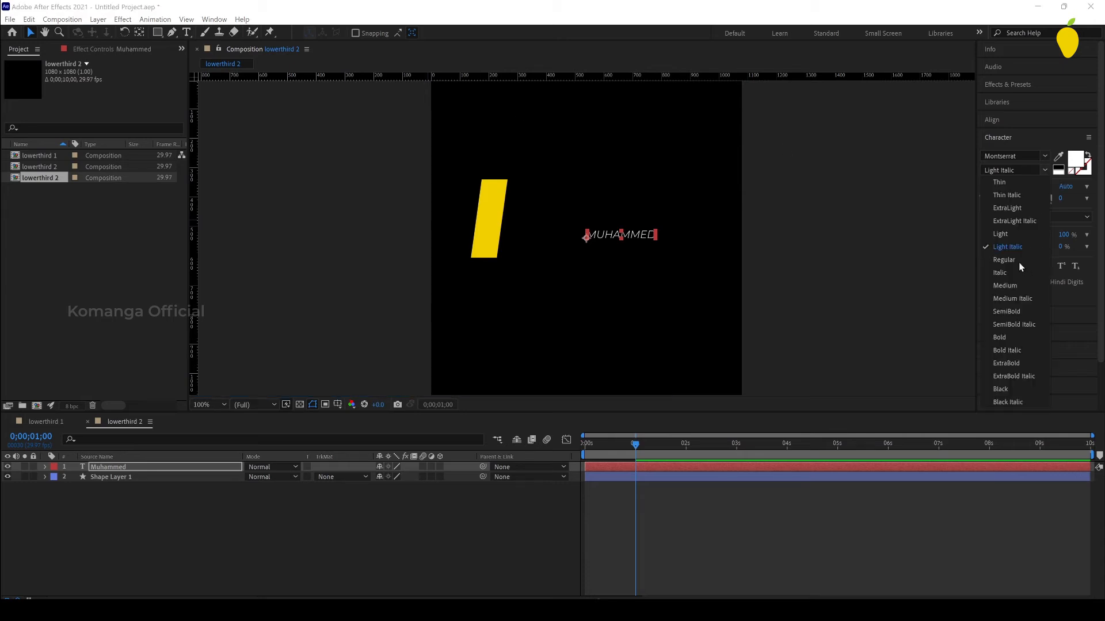
pyautogui.click(1042, 259)
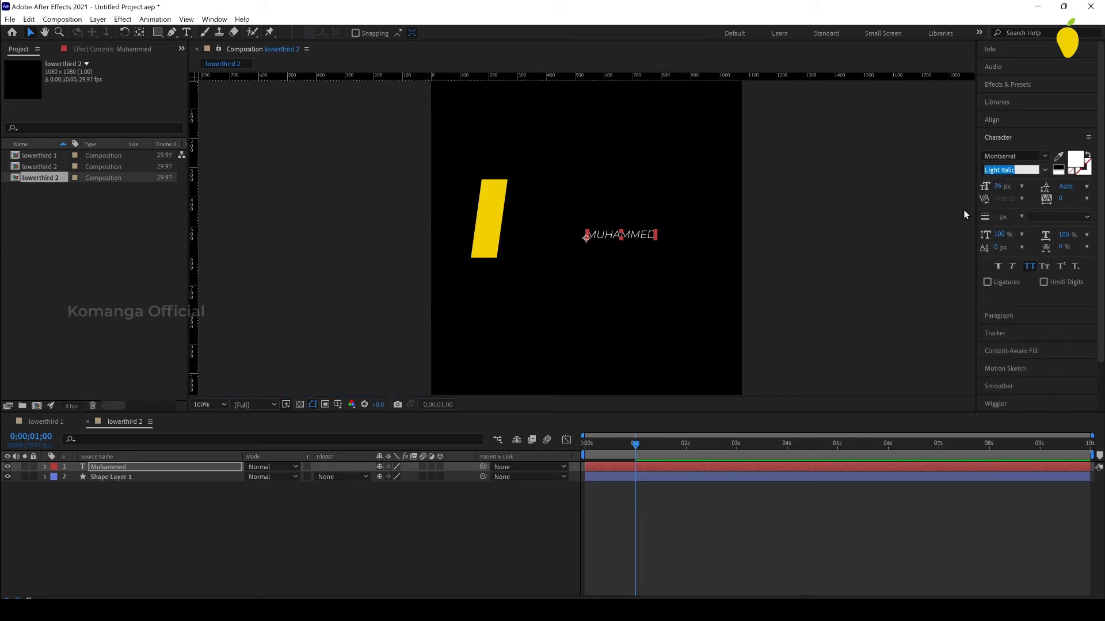
pyautogui.click(1045, 171)
pyautogui.click(1017, 311)
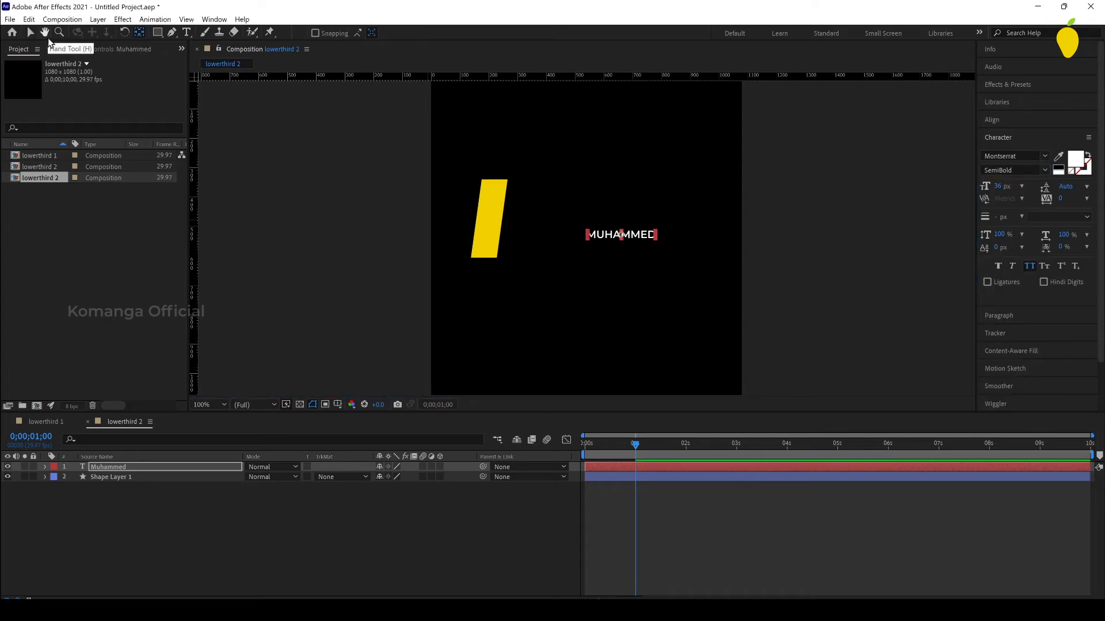
pyautogui.moveTo(655, 237); pyautogui.dragTo(696, 251)
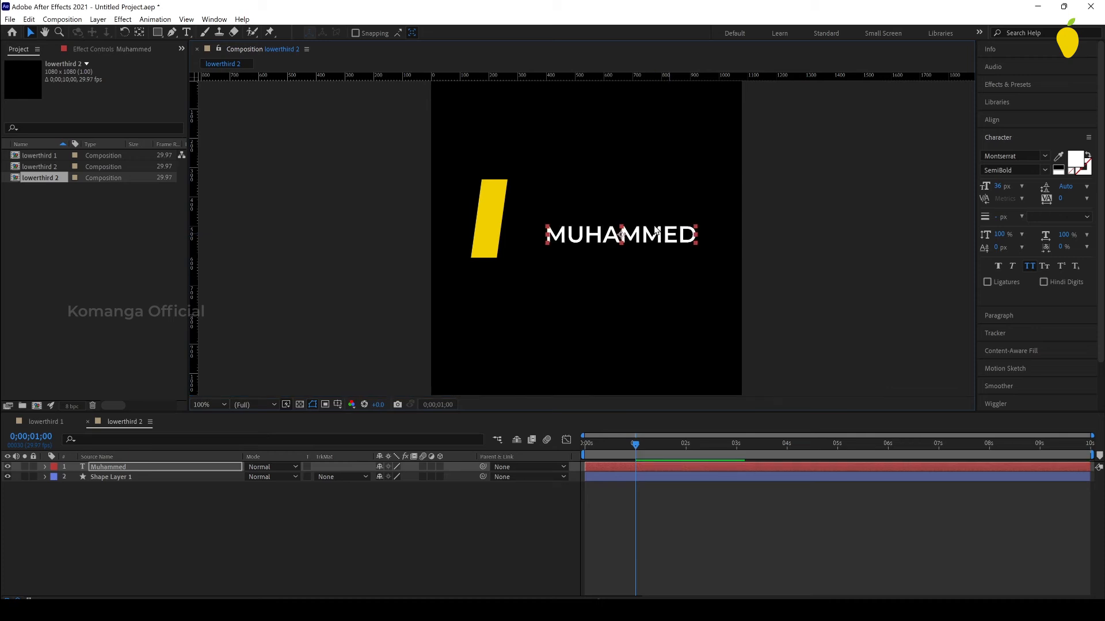
pyautogui.moveTo(649, 216); pyautogui.dragTo(635, 203)
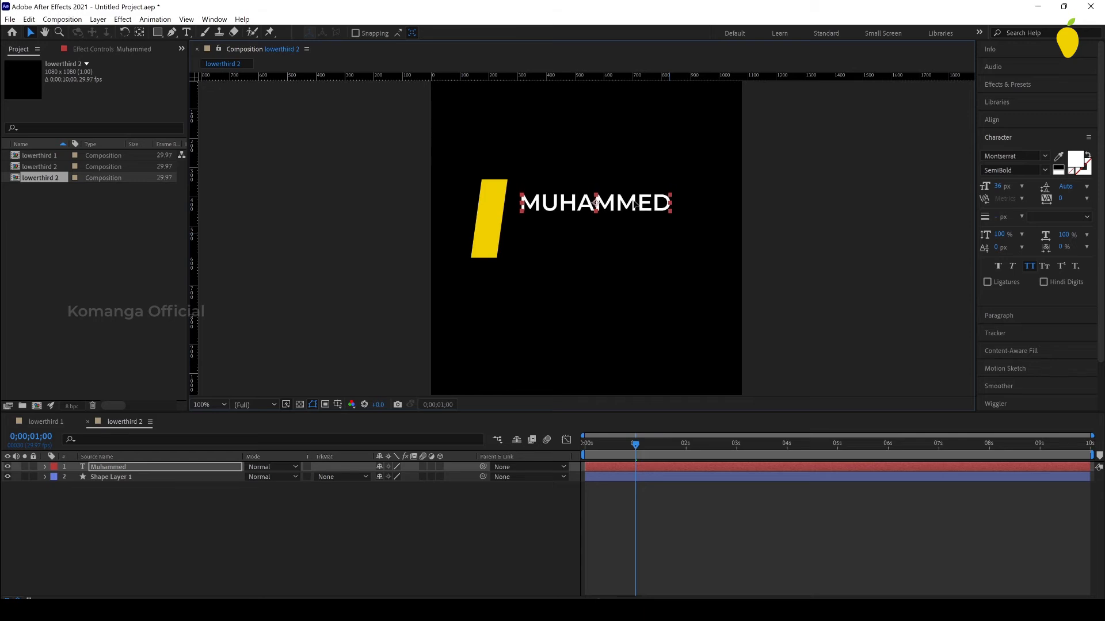
# Step: Duplicate the name layer, place the copy directly below it and change its text to "Graphic designer"
pyautogui.click(130, 467)
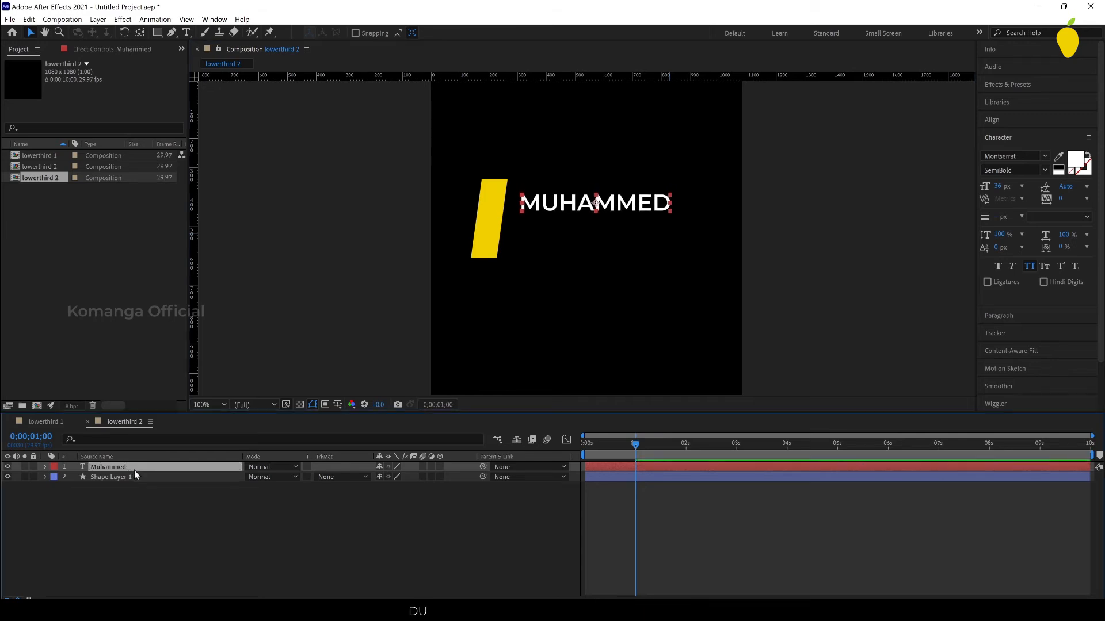
pyautogui.hotkey('ctrl', 'd')
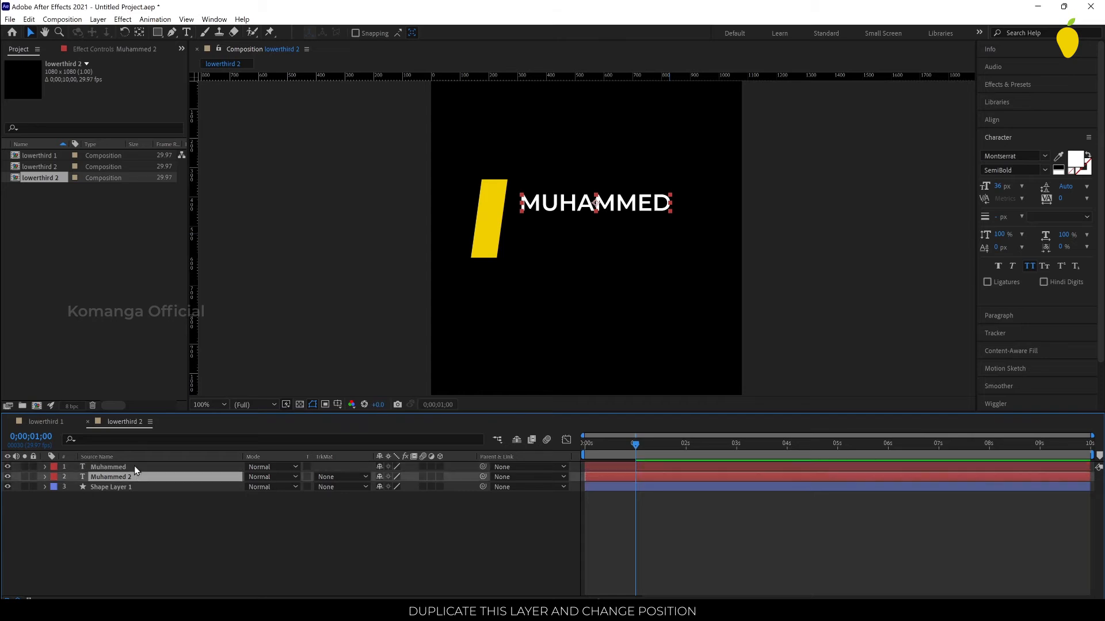
pyautogui.moveTo(645, 213); pyautogui.dragTo(645, 232)
pyautogui.press('Return')
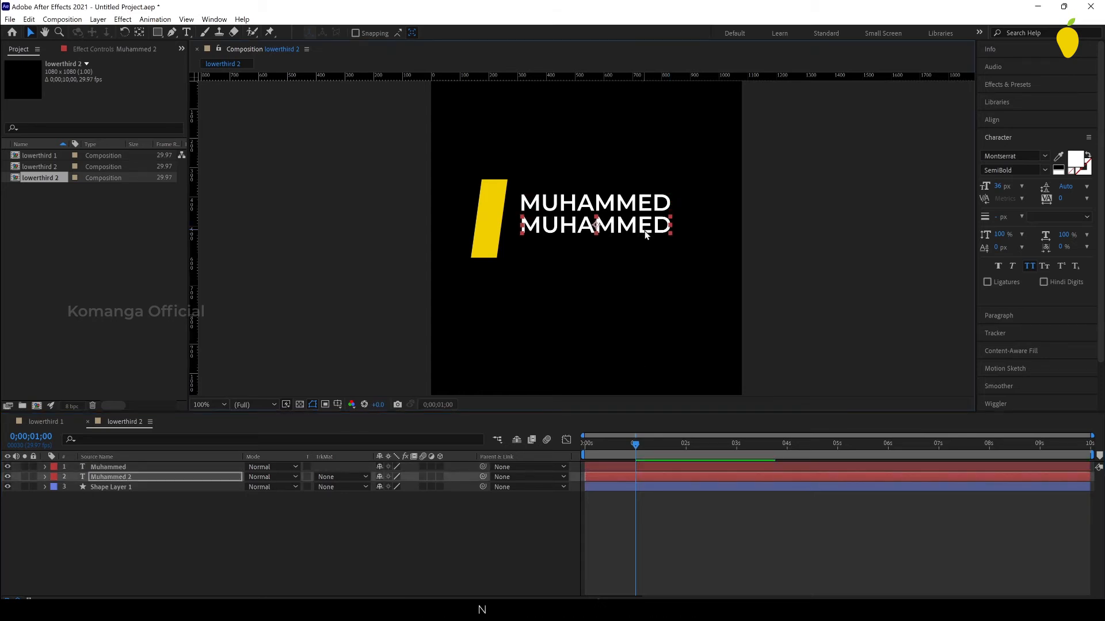
pyautogui.doubleClick(645, 232)
pyautogui.write('Graphic designer')
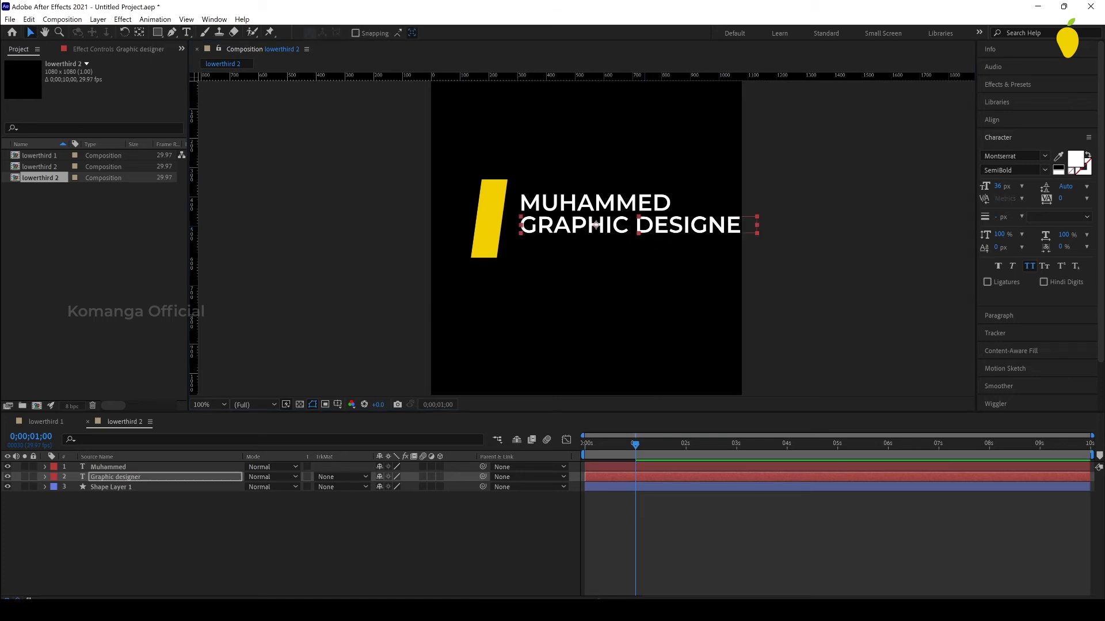
# Step: Change the Graphic designer line's font style to Light Italic and deselect it
pyautogui.click(1043, 170)
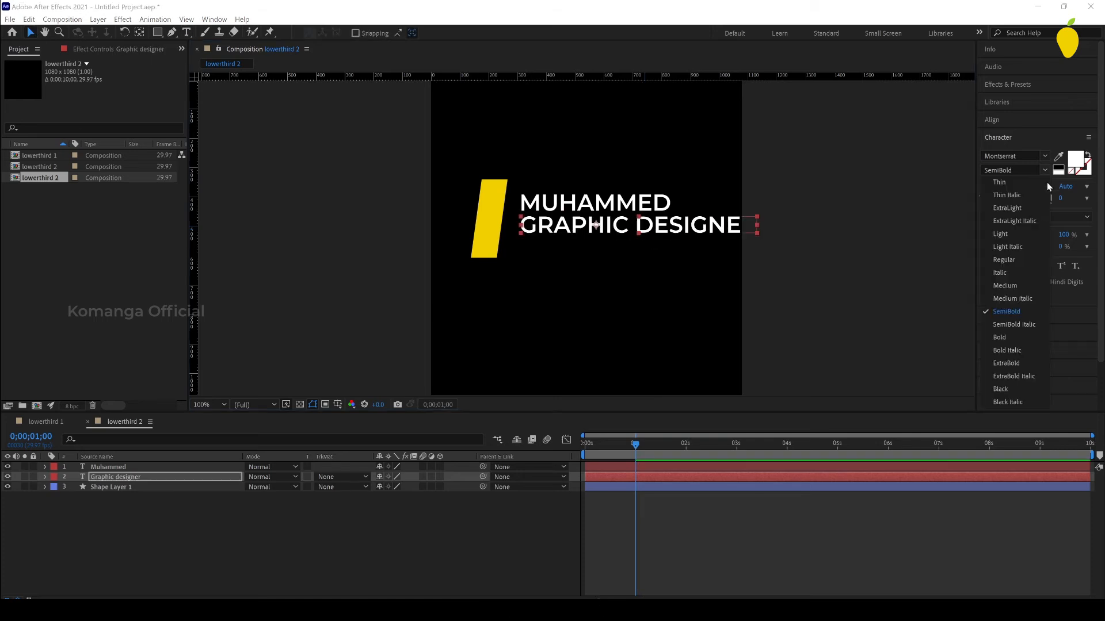
pyautogui.click(1015, 250)
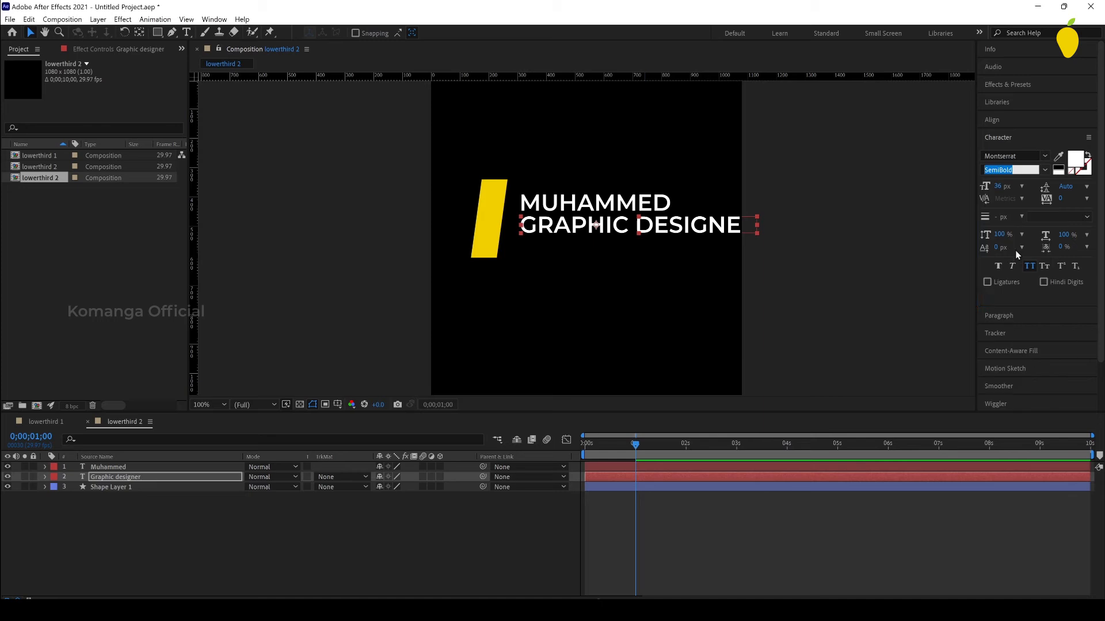
pyautogui.click(909, 332)
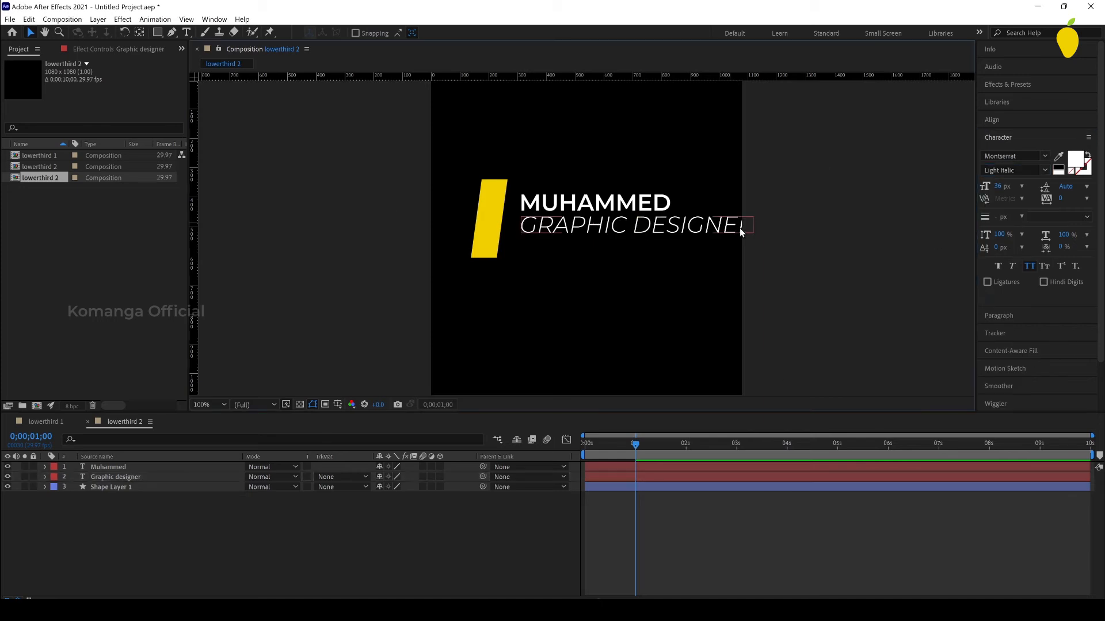
# Step: Shrink the Graphic designer line and shift it left until it lines up with the start of the name
pyautogui.click(740, 228)
pyautogui.moveTo(752, 217); pyautogui.dragTo(738, 220)
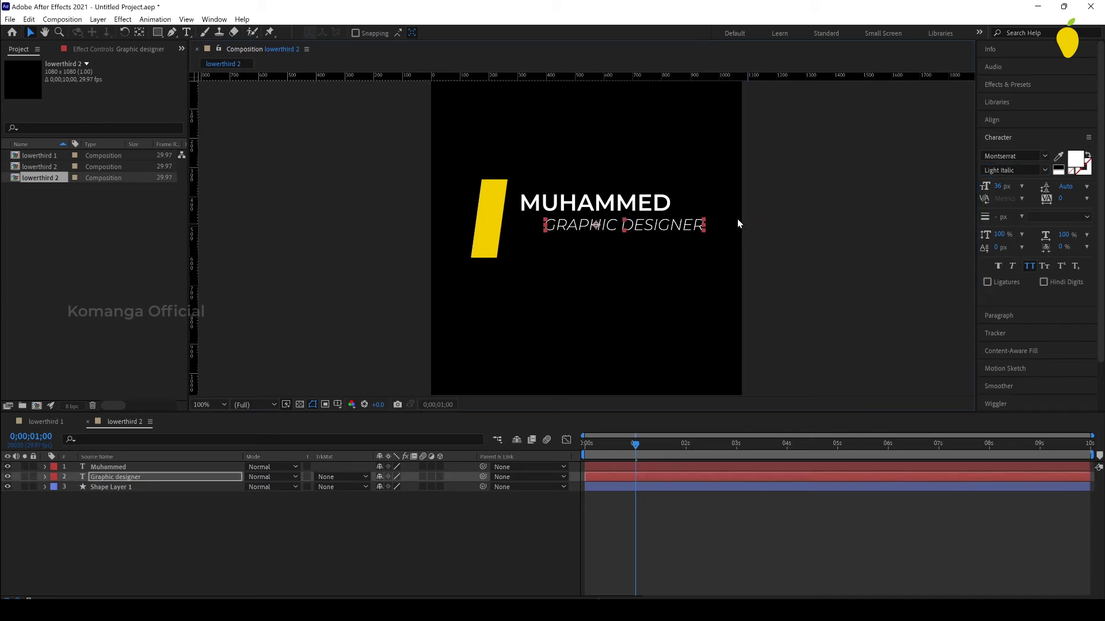
pyautogui.hotkey('shift', 'Left')
pyautogui.hotkey('shift', 'Left')
pyautogui.hotkey('shift', 'Left')
pyautogui.hotkey('shift', 'Left')
pyautogui.hotkey('shift', 'Left')
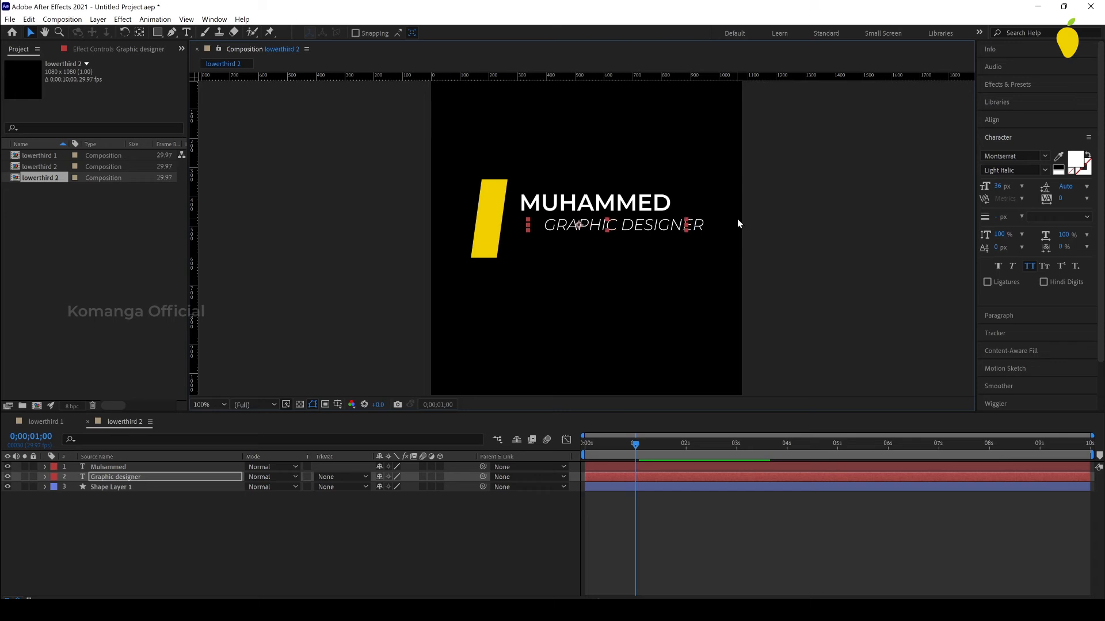
pyautogui.hotkey('shift', 'Left')
pyautogui.hotkey('shift', 'Left')
pyautogui.hotkey('shift', 'Left')
pyautogui.hotkey('shift', 'Left')
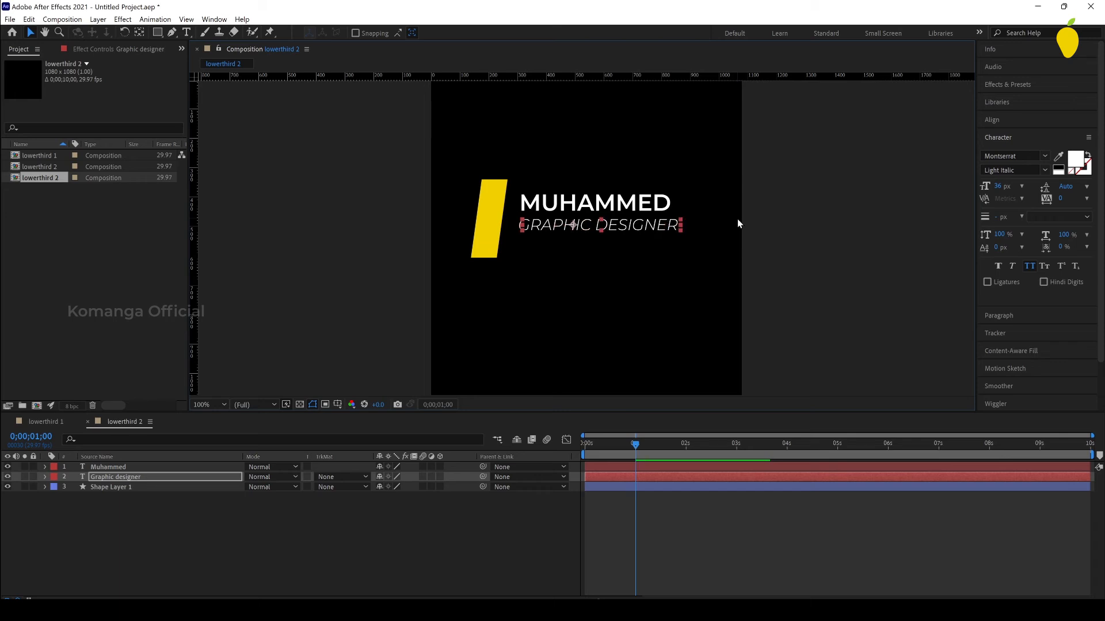
pyautogui.click(910, 217)
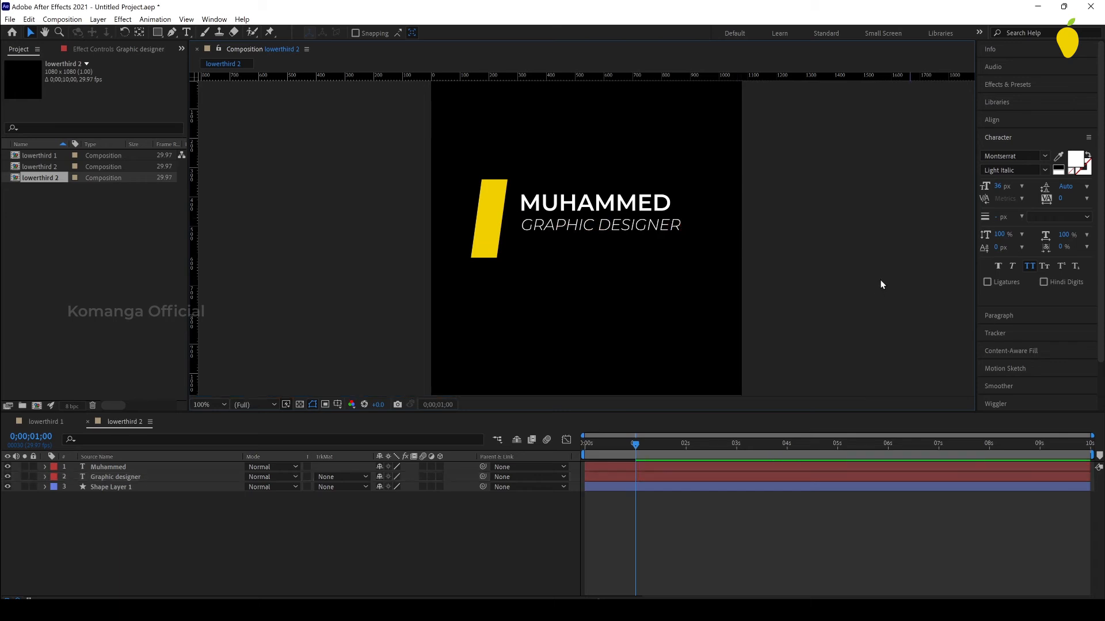
# Step: Create a new shape layer and draw a yellow rectangle on it that fully covers the name
pyautogui.rightClick(573, 468)
pyautogui.moveTo(633, 474)
pyautogui.click(748, 556)
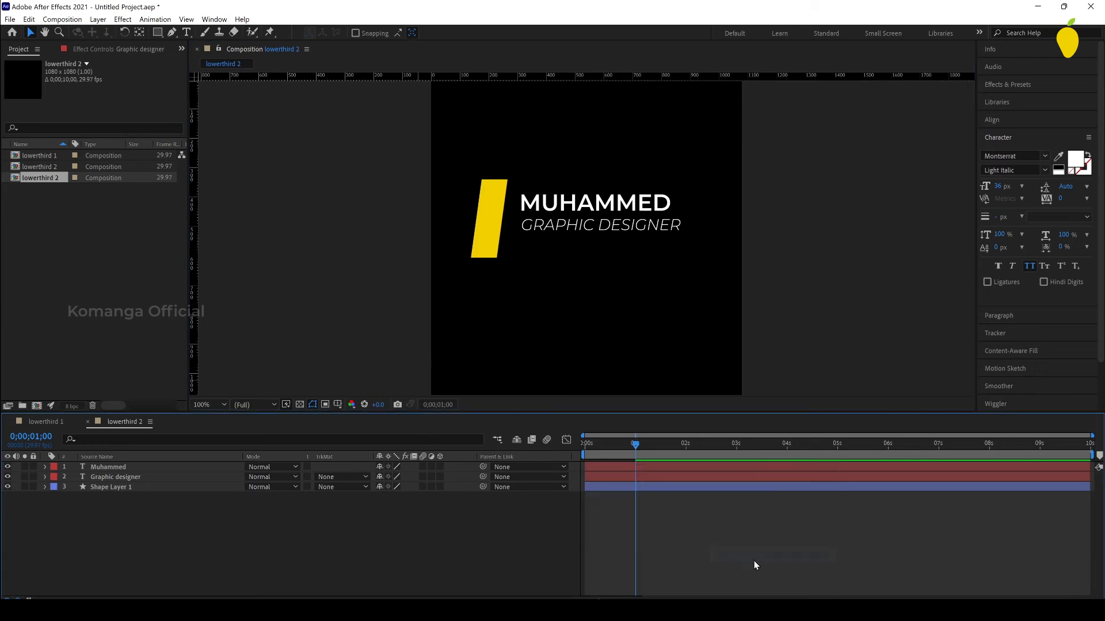
pyautogui.press('q')
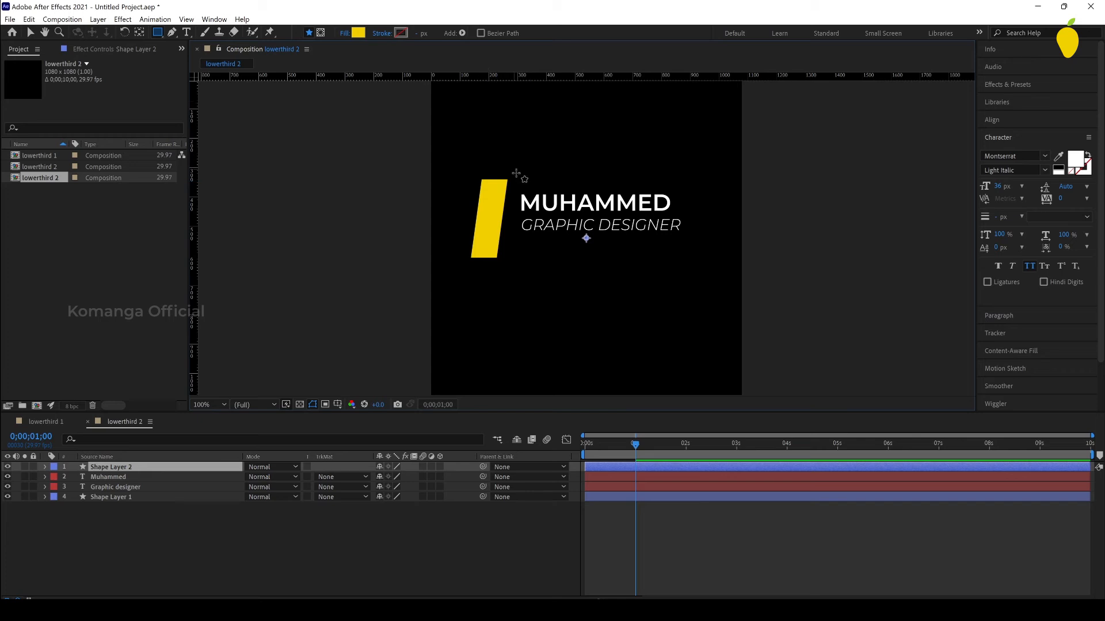
pyautogui.moveTo(516, 191); pyautogui.dragTo(689, 214)
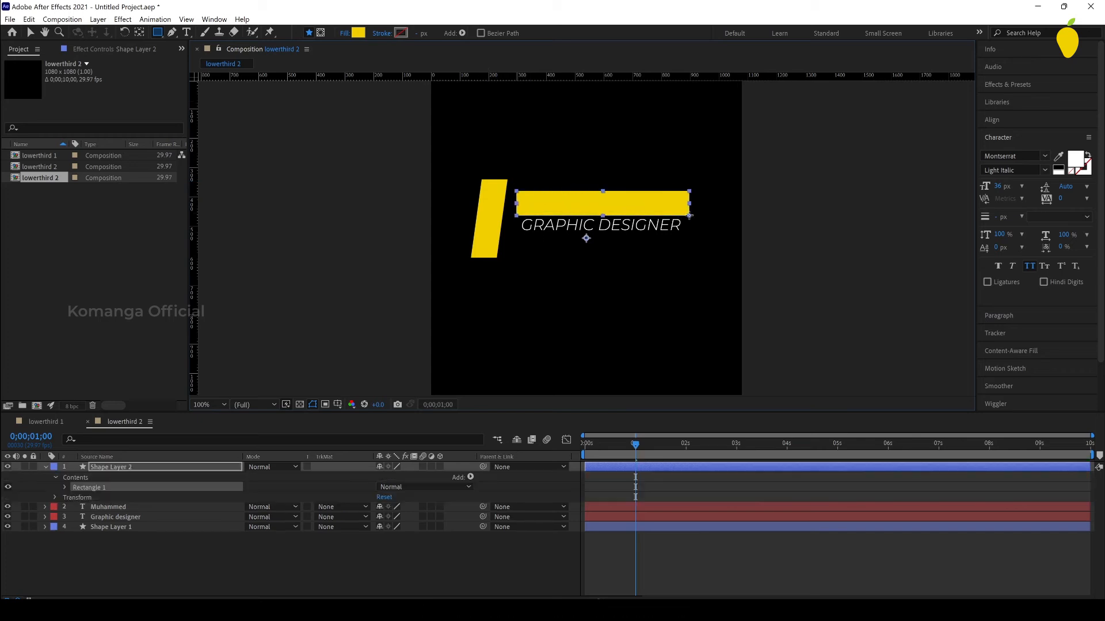
pyautogui.click(34, 36)
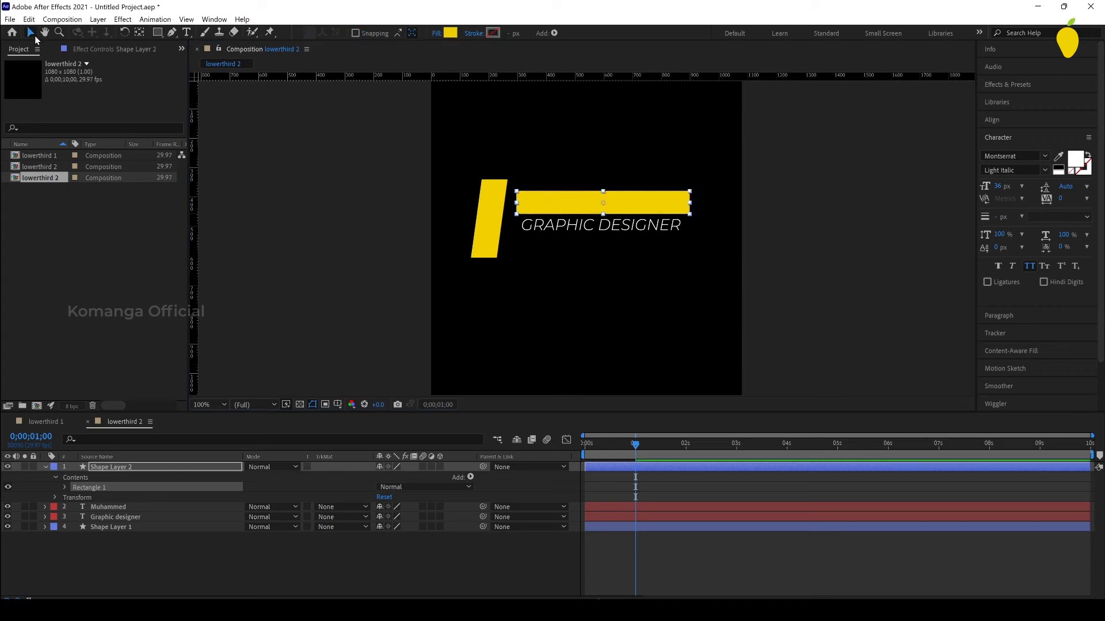
# Step: Set the skew of the rectangle covering the name to 8 in its transform properties
pyautogui.click(67, 488)
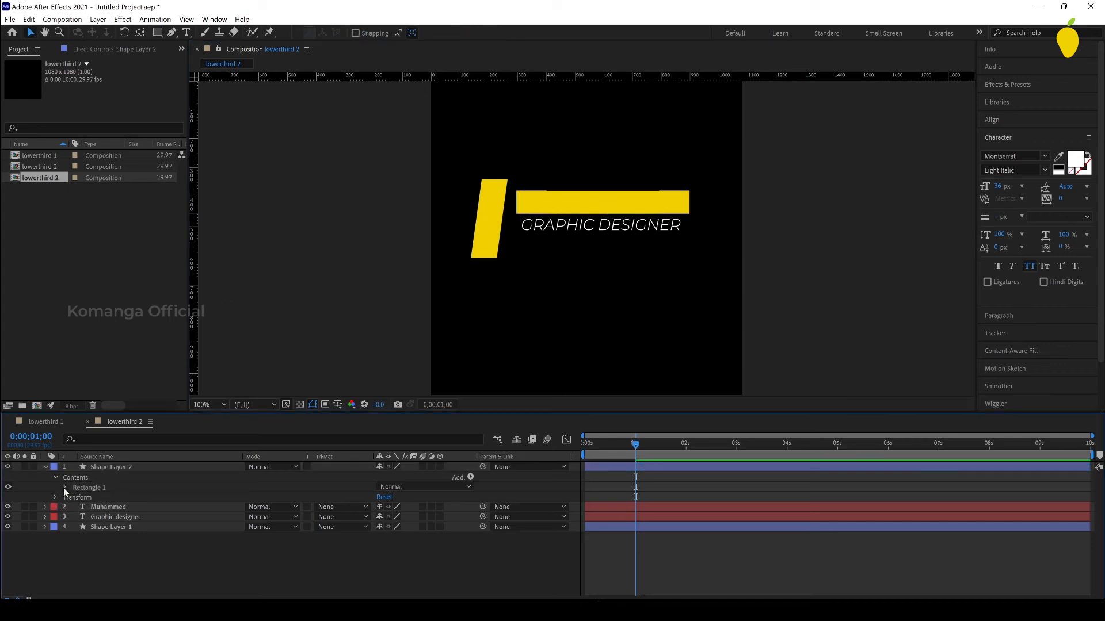
pyautogui.click(65, 488)
pyautogui.click(73, 528)
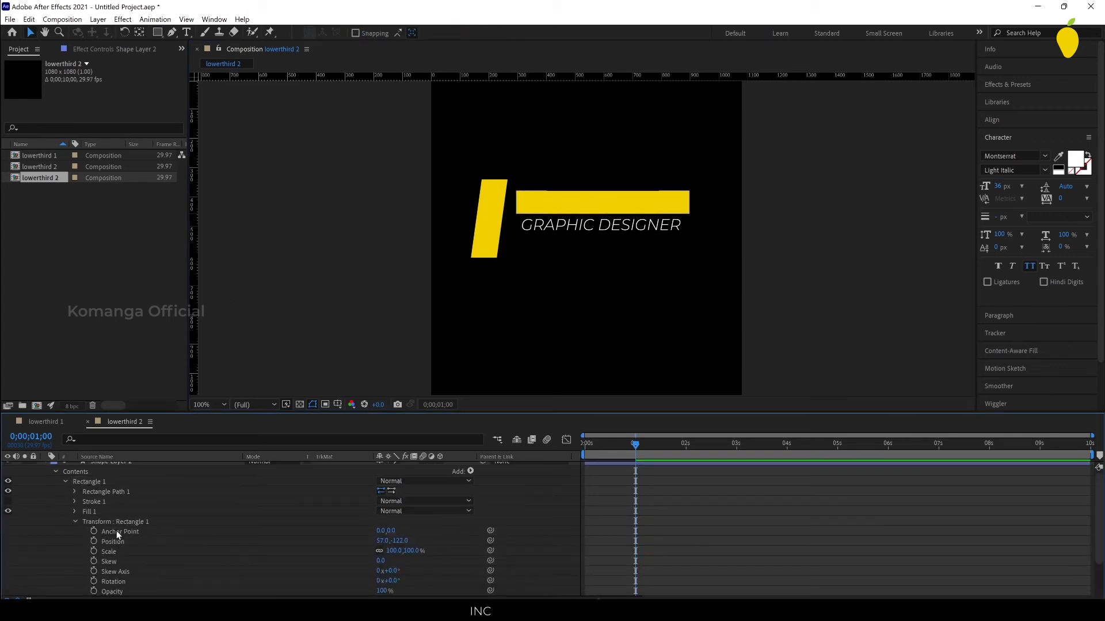
pyautogui.click(381, 561)
pyautogui.write('8')
pyautogui.press('Return')
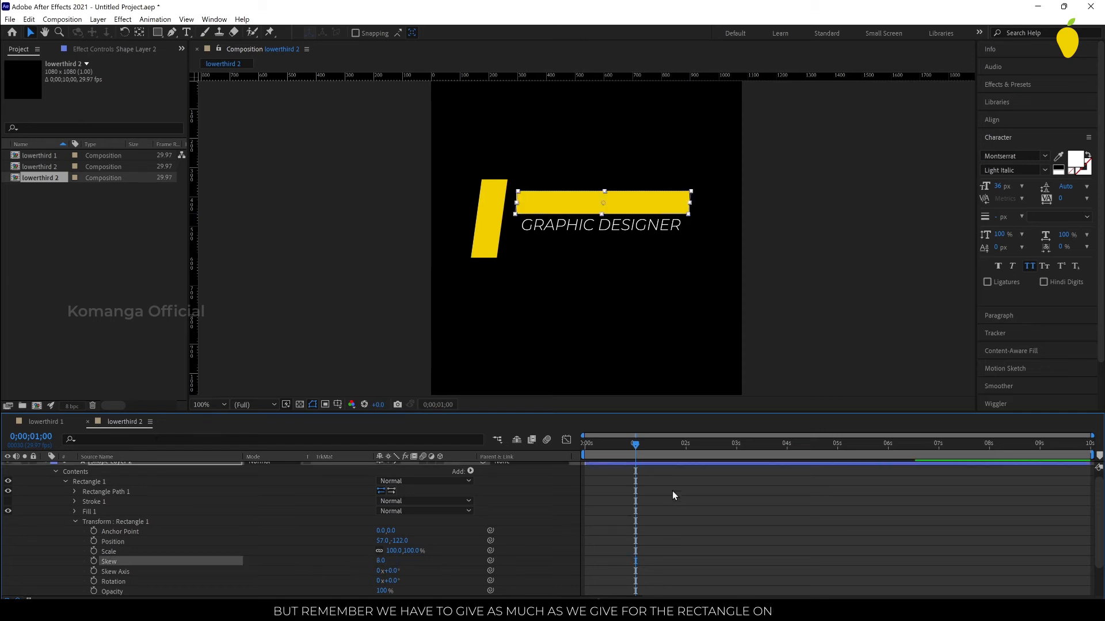
pyautogui.click(564, 208)
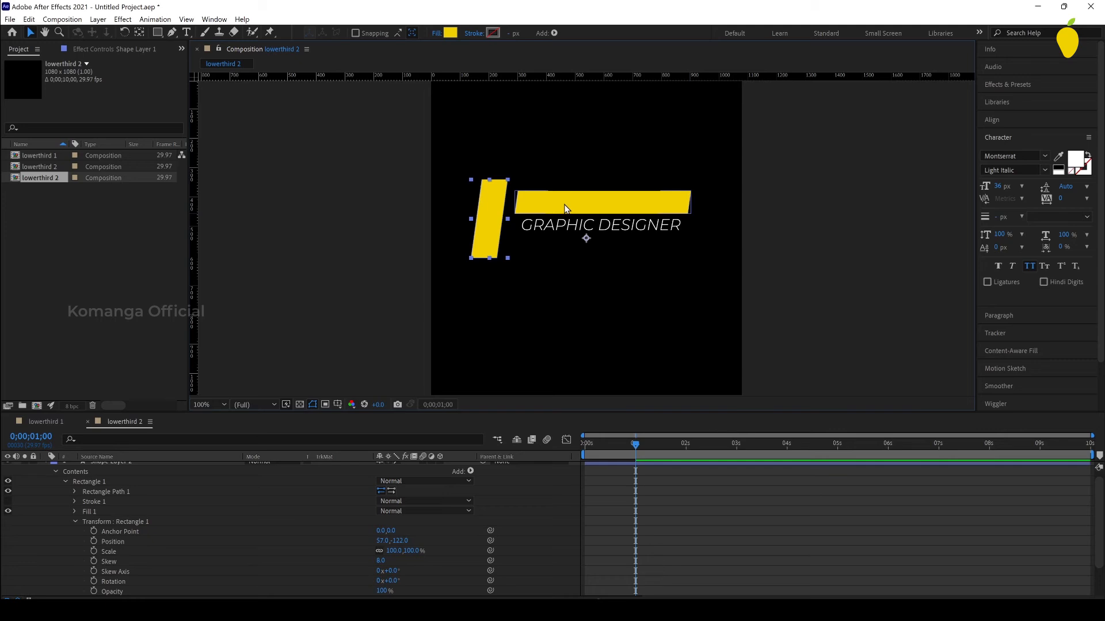
pyautogui.click(692, 525)
# Step: Use the covering rectangle as the name layer's alpha track matte and collapse the matte layer's properties
pyautogui.scroll(-3, 249, 529)
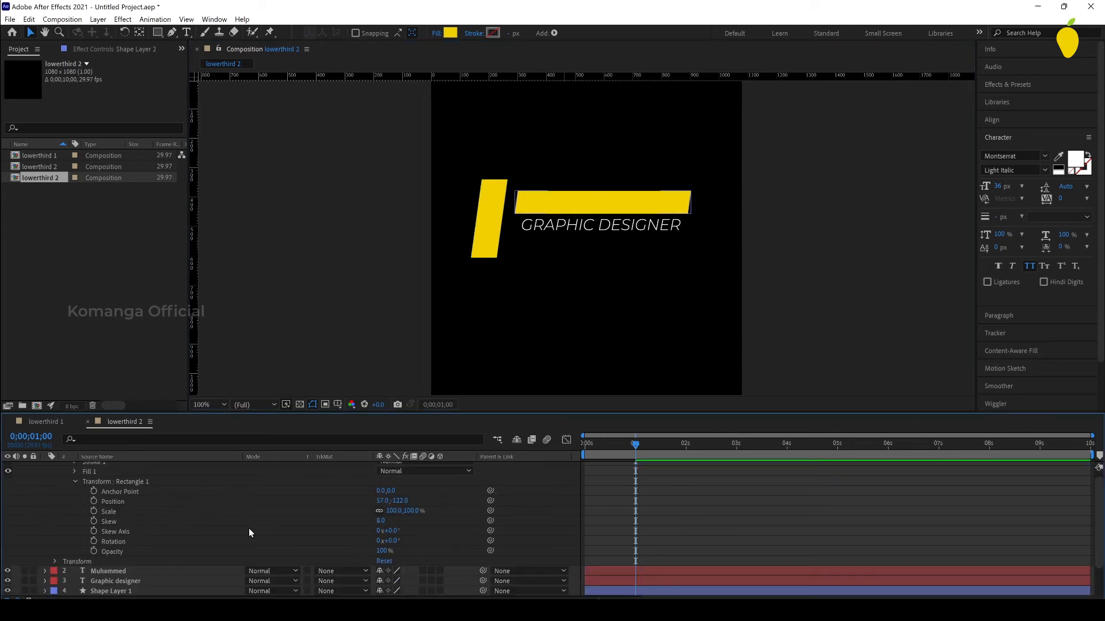
pyautogui.click(345, 571)
pyautogui.click(344, 518)
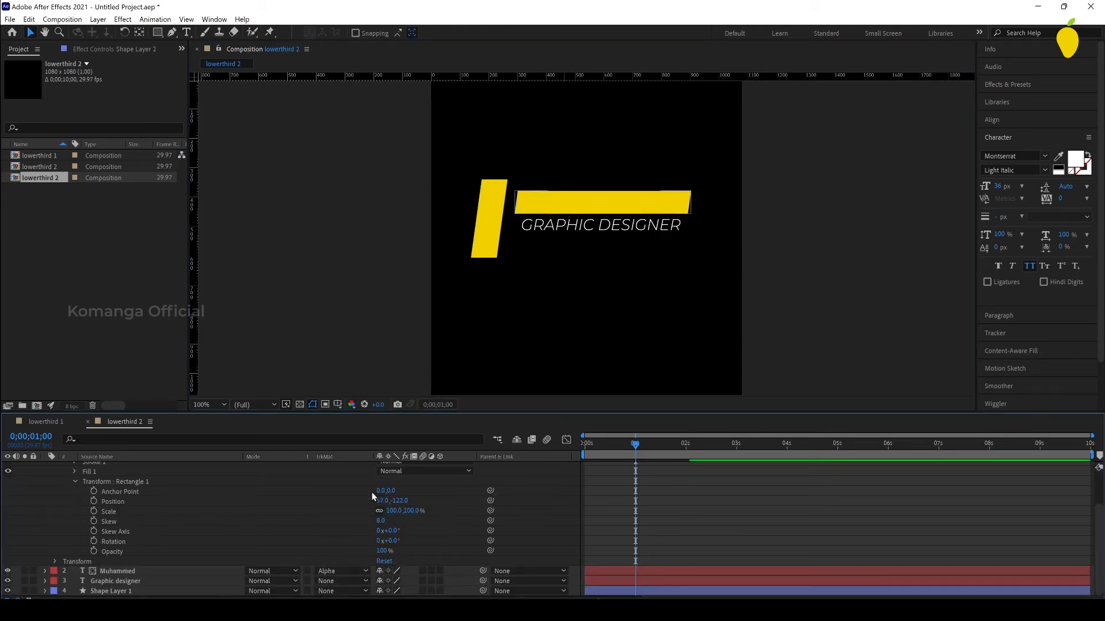
pyautogui.scroll(2, 162, 530)
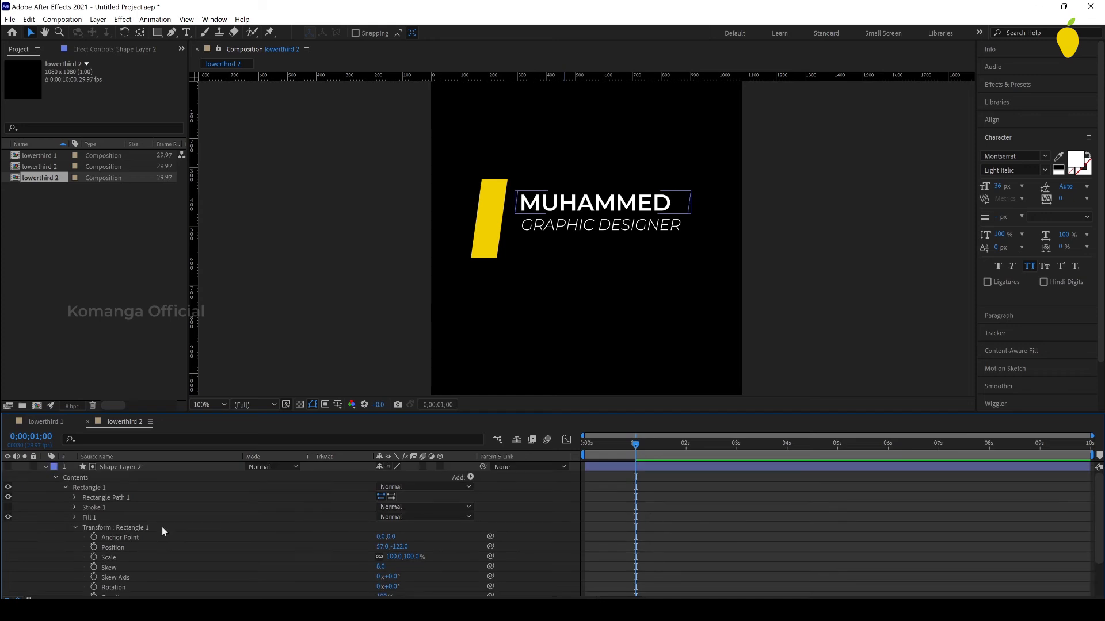
pyautogui.click(46, 467)
# Step: Add a position keyframe with Easy Ease to the name layer at 2 seconds and return the time indicator to 1 second
pyautogui.click(46, 477)
pyautogui.click(56, 498)
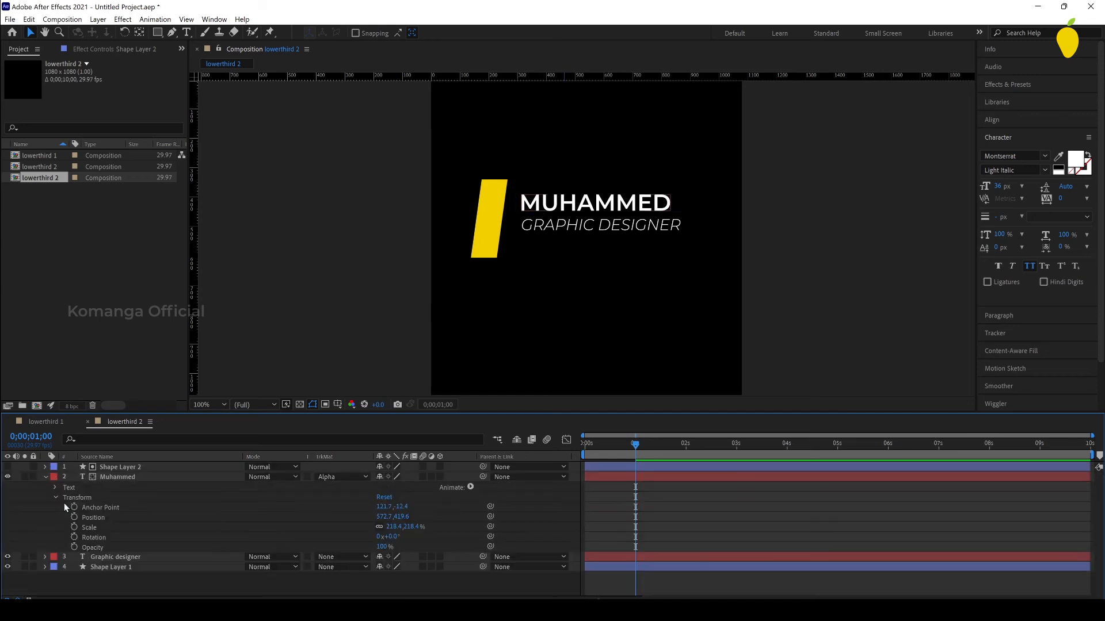
pyautogui.click(684, 443)
pyautogui.press('pagedown')
pyautogui.click(73, 517)
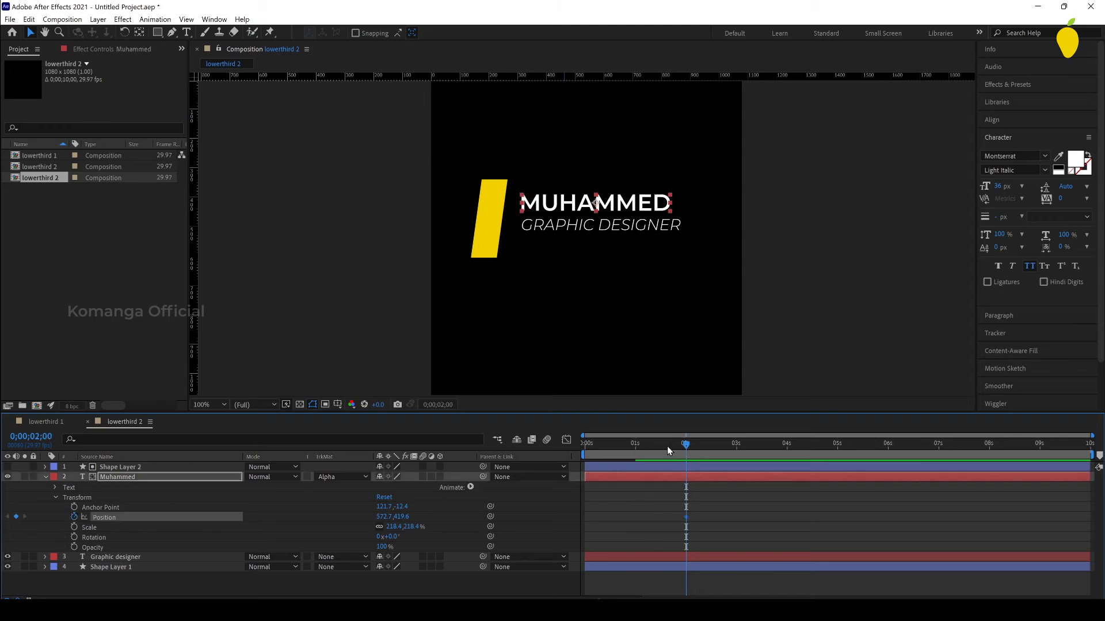
pyautogui.click(635, 454)
pyautogui.press('F9')
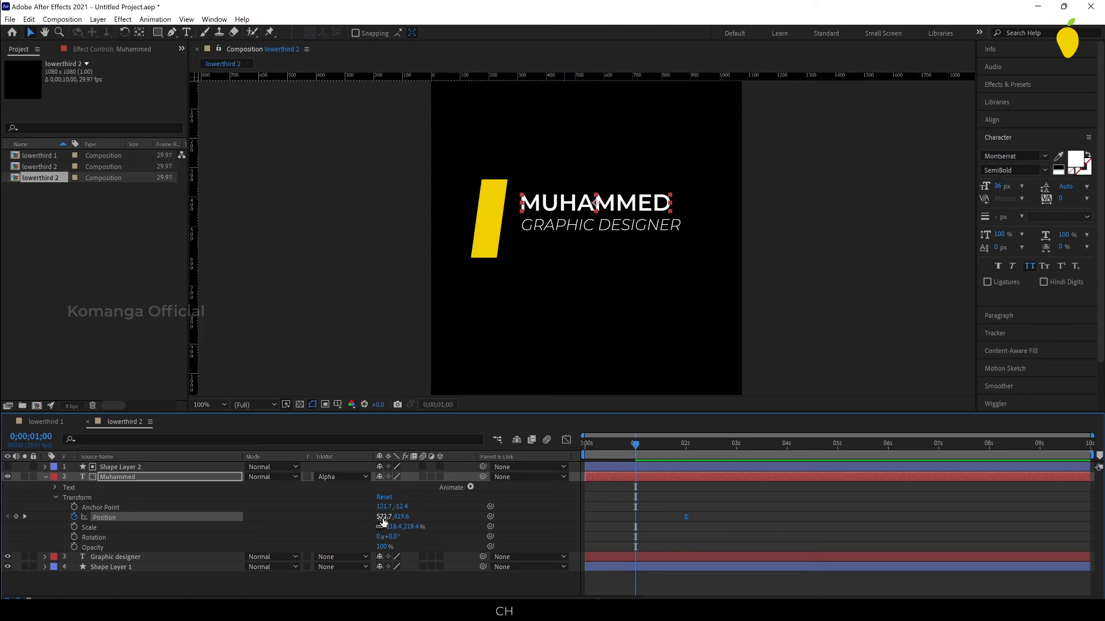
# Step: Set the name layer's X position to 29.7 at 1 second and preview the slide-in
pyautogui.moveTo(384, 522); pyautogui.dragTo(94, 543)
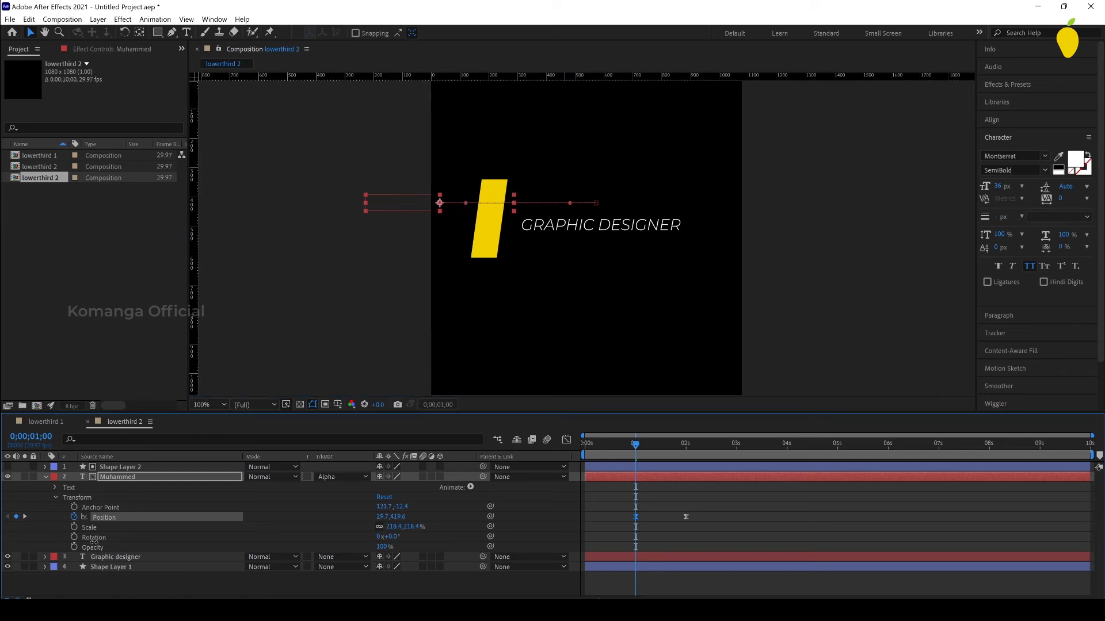
pyautogui.click(722, 534)
pyautogui.press('space')
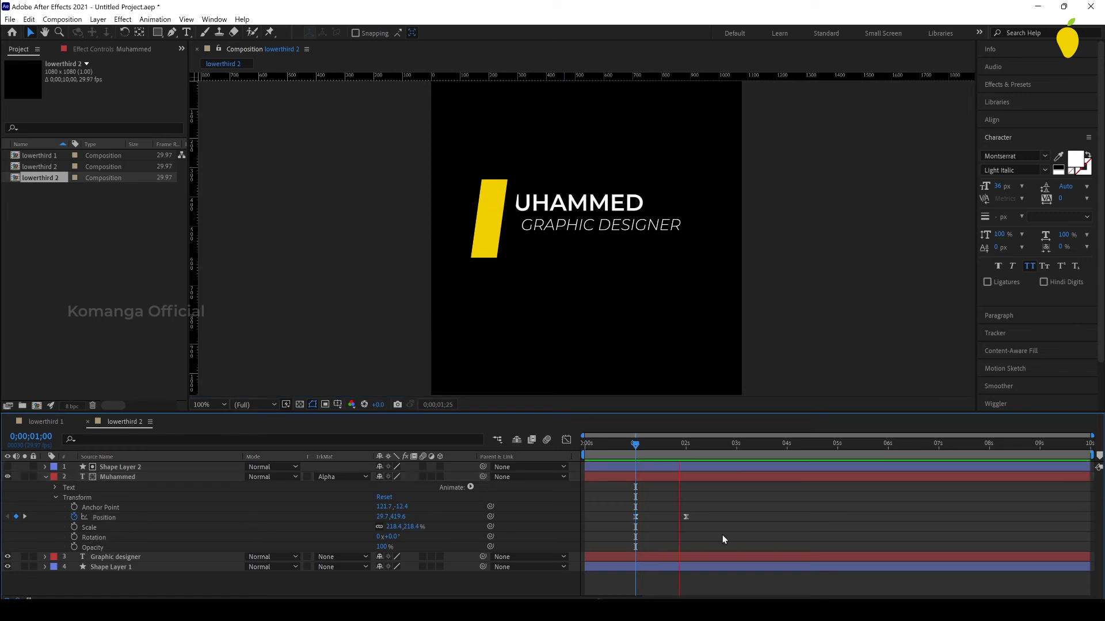
# Step: Create a new shape layer directly above the Graphic designer layer and draw a yellow rectangle that fully covers the job title
pyautogui.click(685, 446)
pyautogui.click(599, 273)
pyautogui.click(141, 558)
pyautogui.click(45, 476)
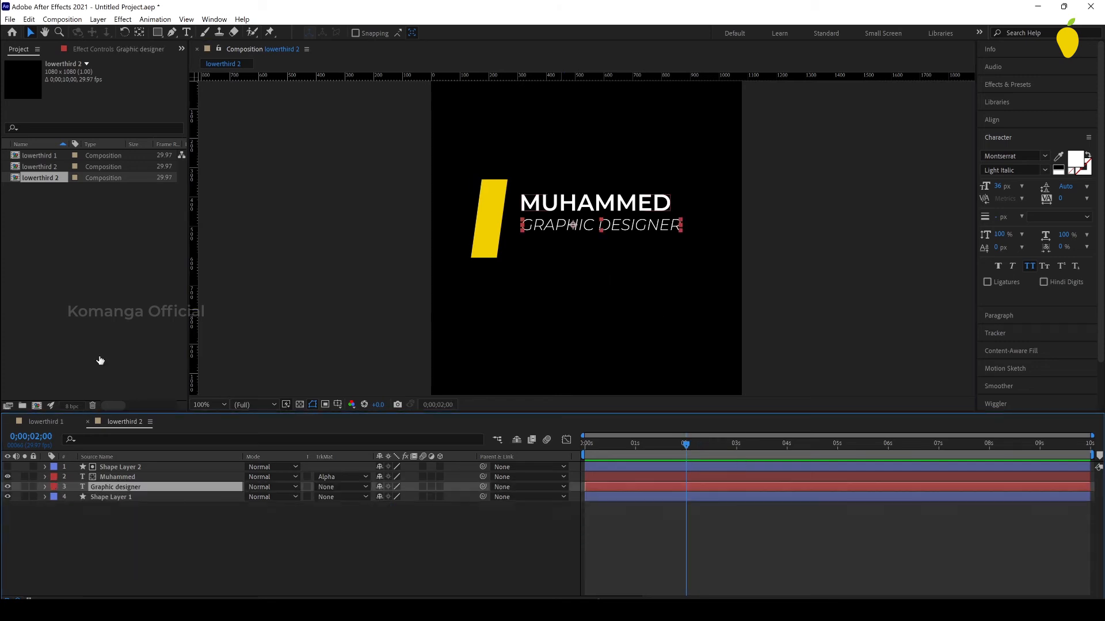
pyautogui.rightClick(578, 492)
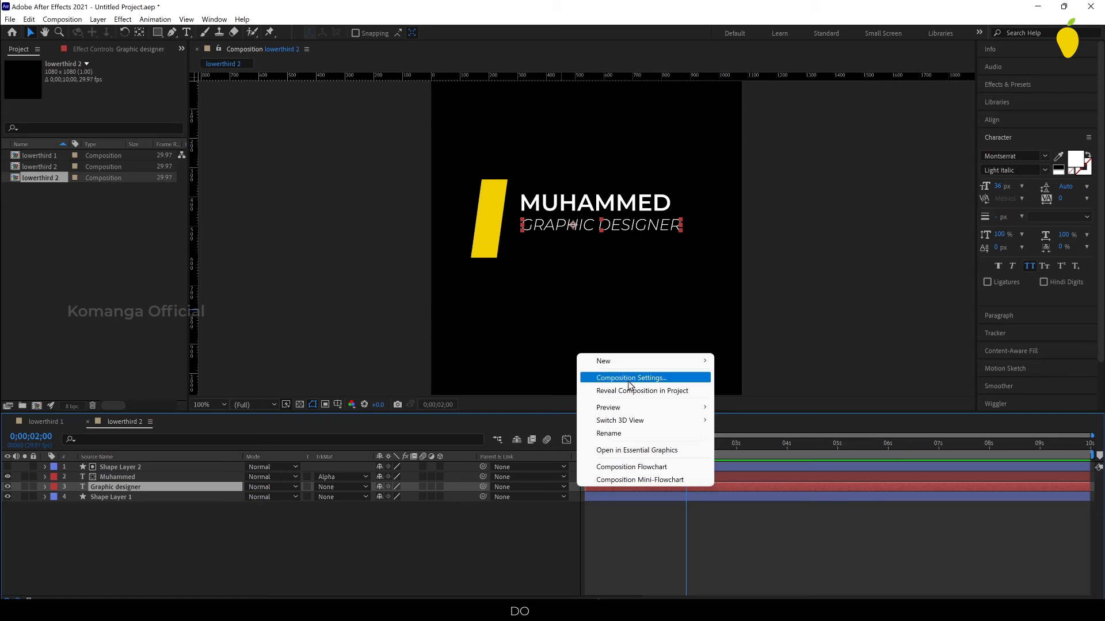
pyautogui.moveTo(642, 363)
pyautogui.click(761, 447)
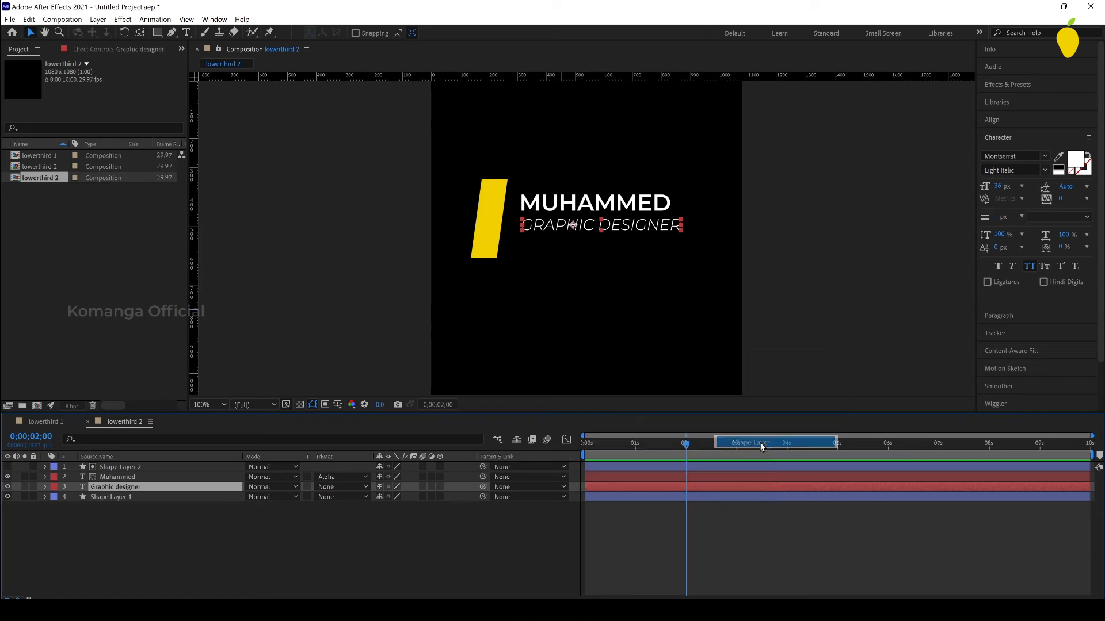
pyautogui.press('q')
pyautogui.moveTo(517, 218); pyautogui.dragTo(691, 237)
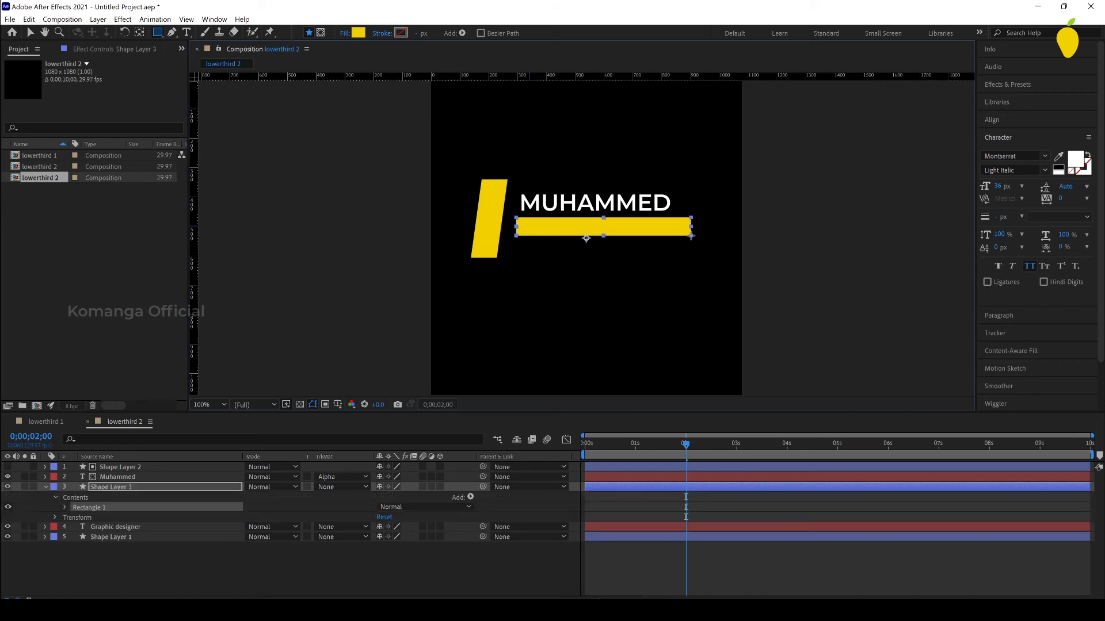
# Step: Use the new covering rectangle as the Graphic designer layer's alpha track matte
pyautogui.click(31, 33)
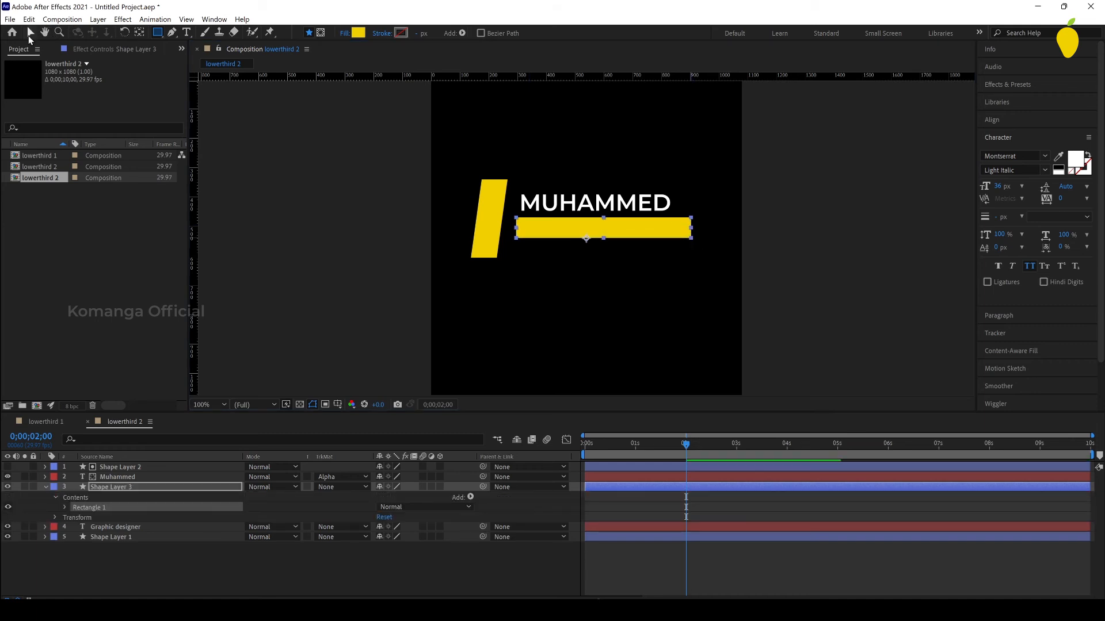
pyautogui.click(333, 525)
pyautogui.click(362, 557)
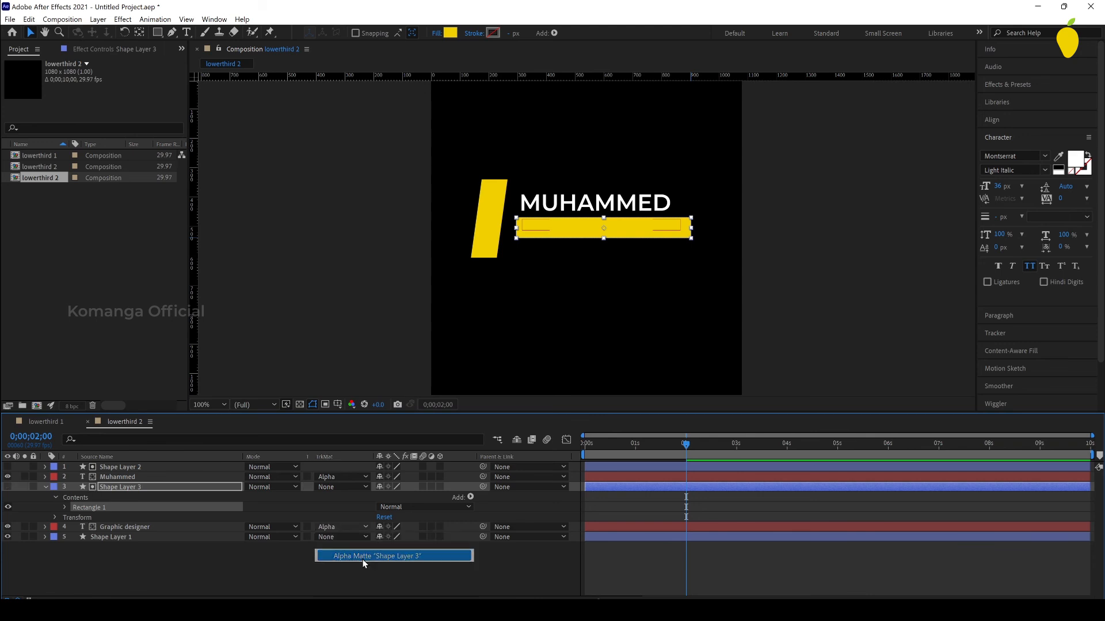
# Step: Add a position keyframe to the Graphic designer layer at 3 seconds, with the matte layer's properties collapsed
pyautogui.click(735, 451)
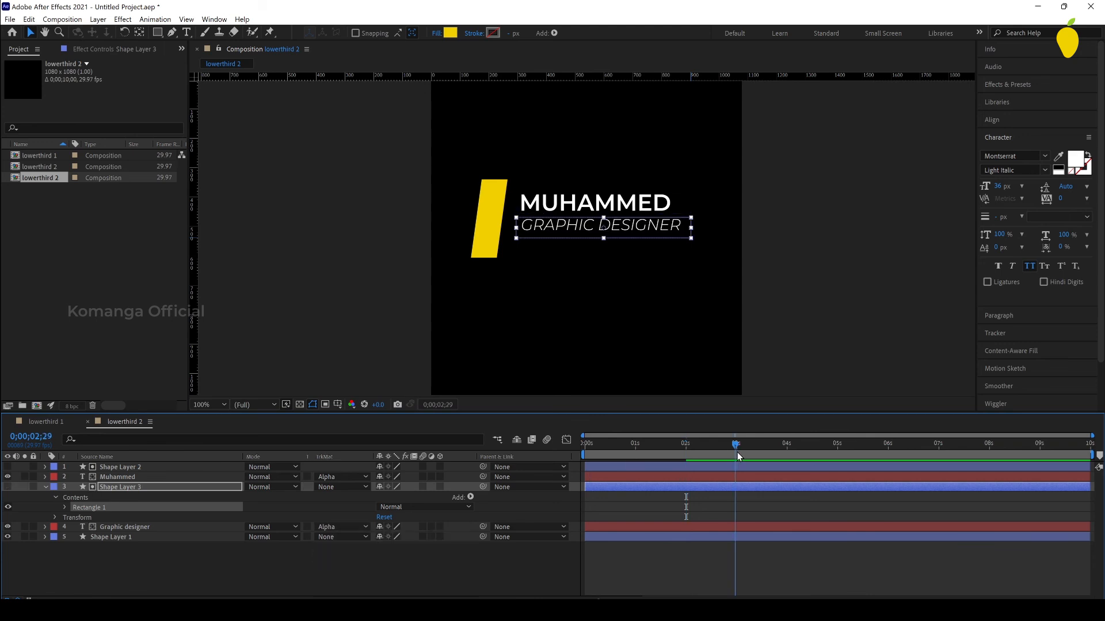
pyautogui.click(45, 487)
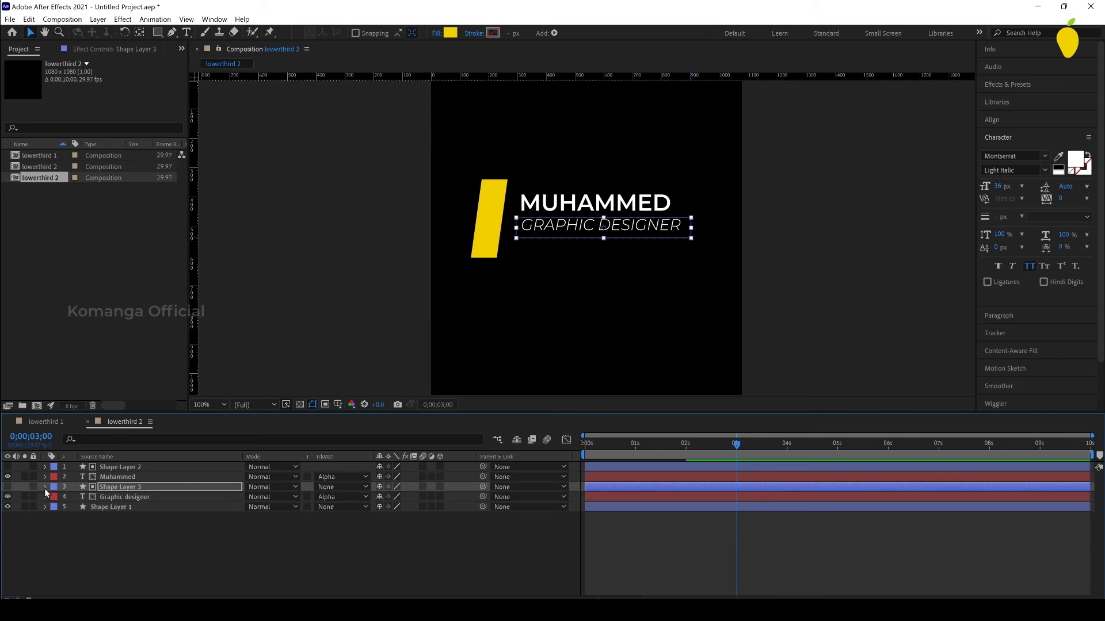
pyautogui.click(45, 497)
pyautogui.click(55, 518)
pyautogui.click(74, 536)
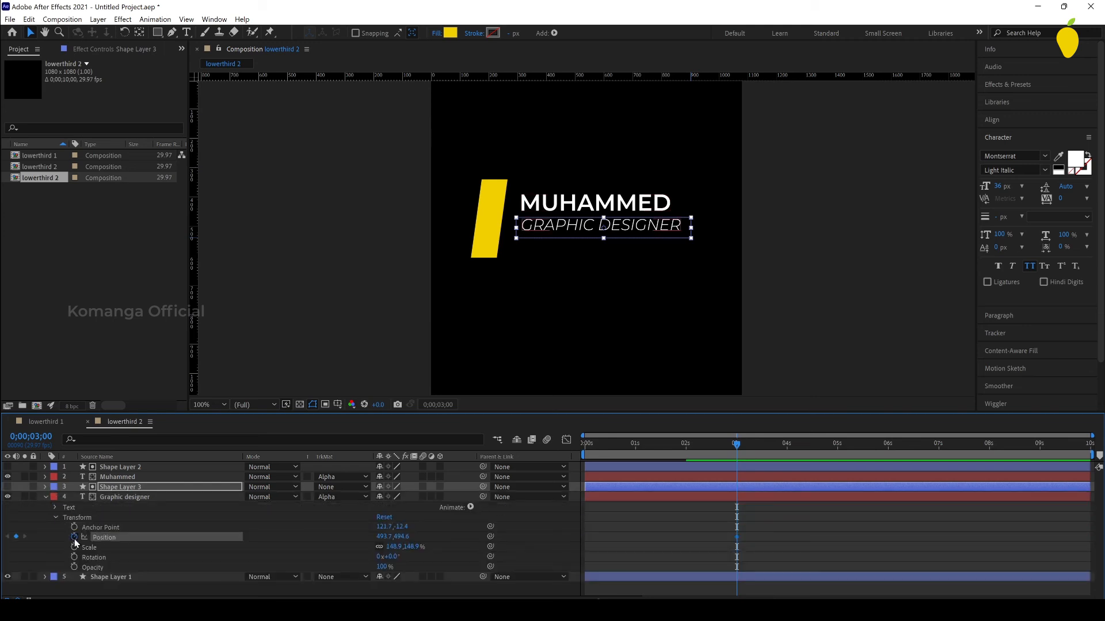
# Step: Set the Graphic designer layer's Y position to 446.6 at 2 seconds, with Easy Ease on its position keyframes
pyautogui.click(686, 452)
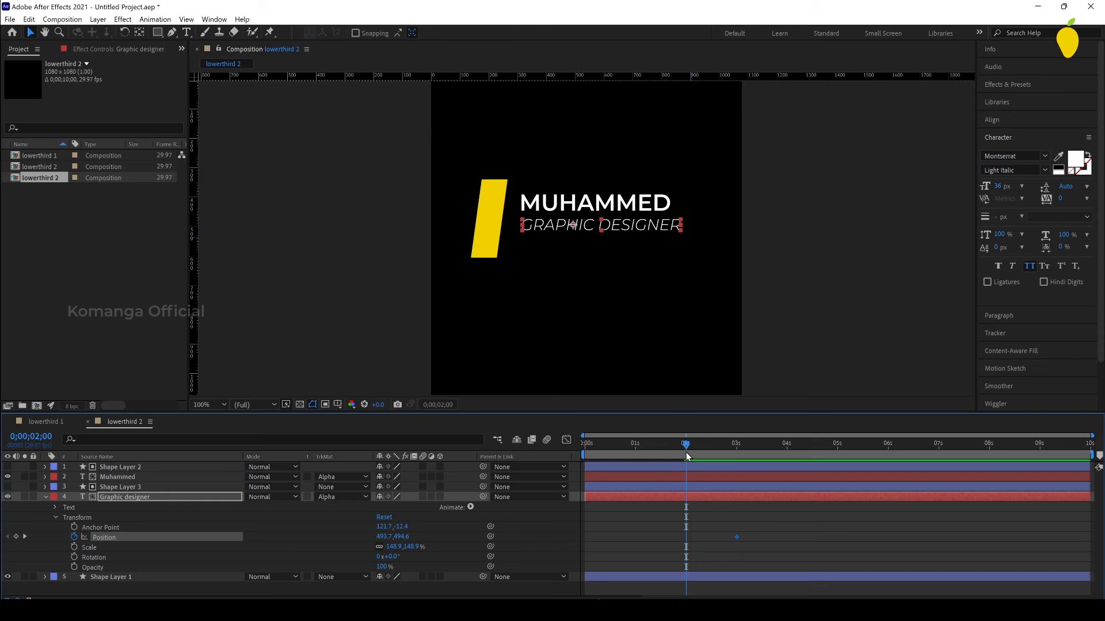
pyautogui.moveTo(386, 539); pyautogui.dragTo(384, 539)
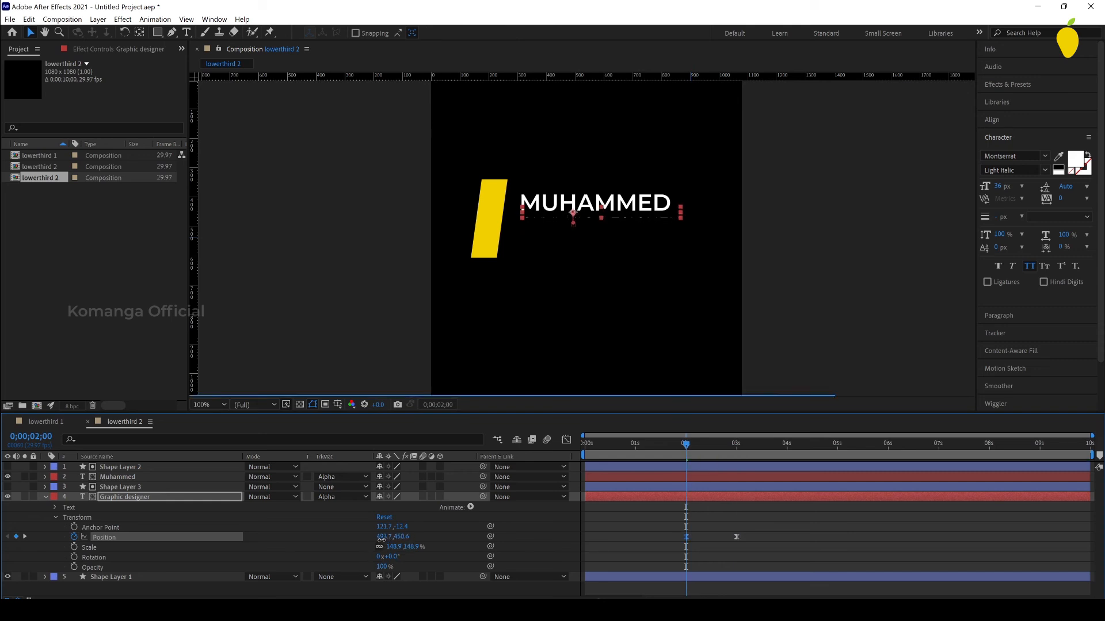
pyautogui.click(801, 543)
# Step: Preview the title animation from the start of the composition
pyautogui.moveTo(669, 451); pyautogui.dragTo(565, 457)
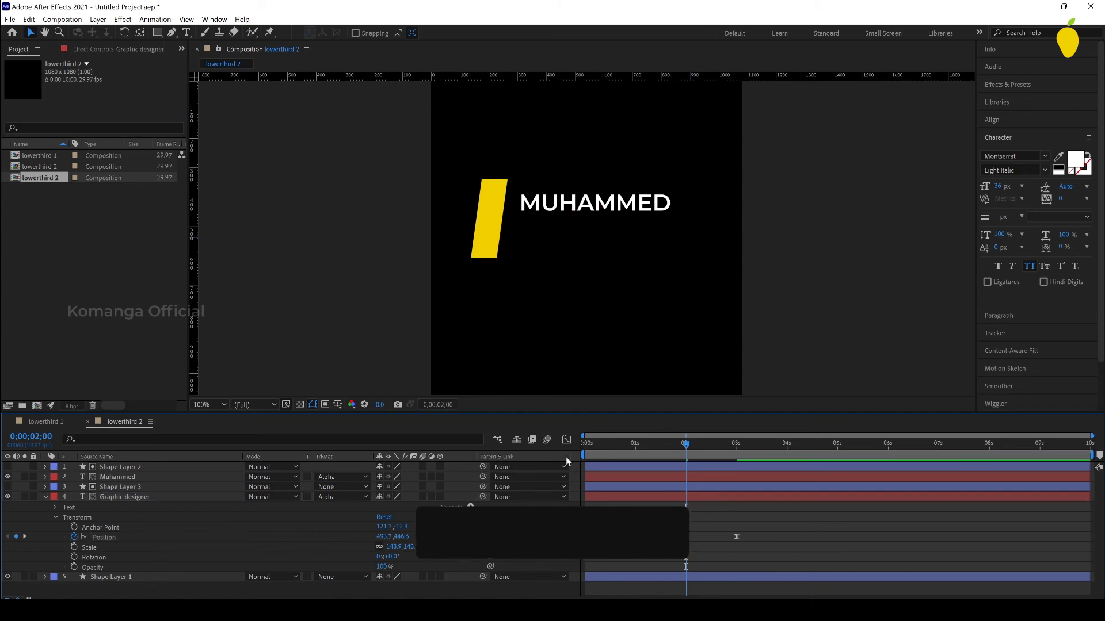
pyautogui.press('space')
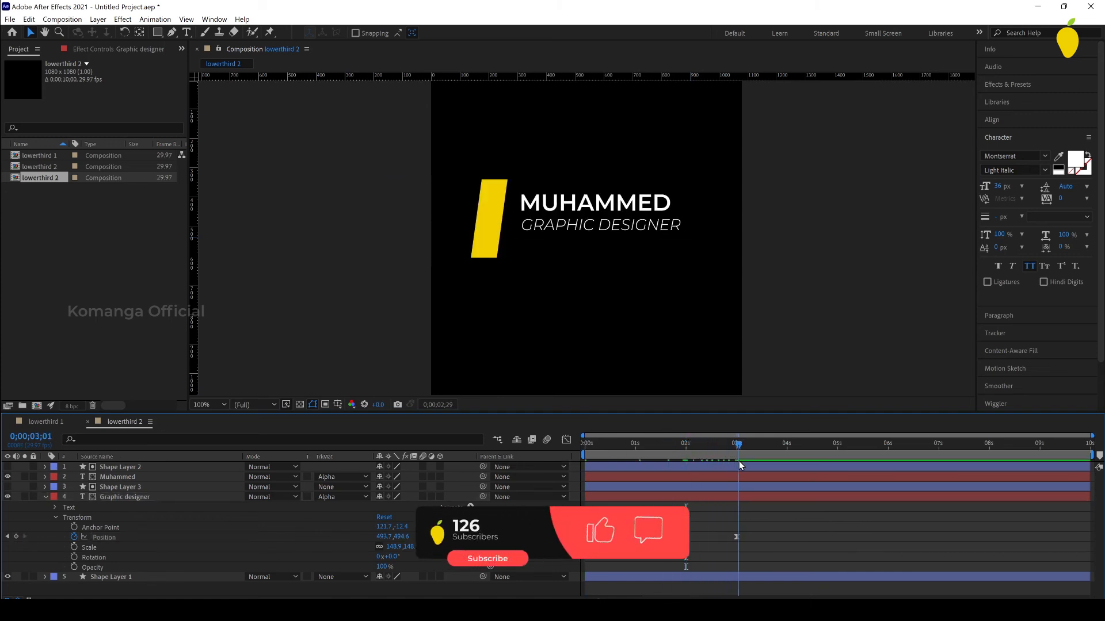
pyautogui.press('space')
pyautogui.press('space')
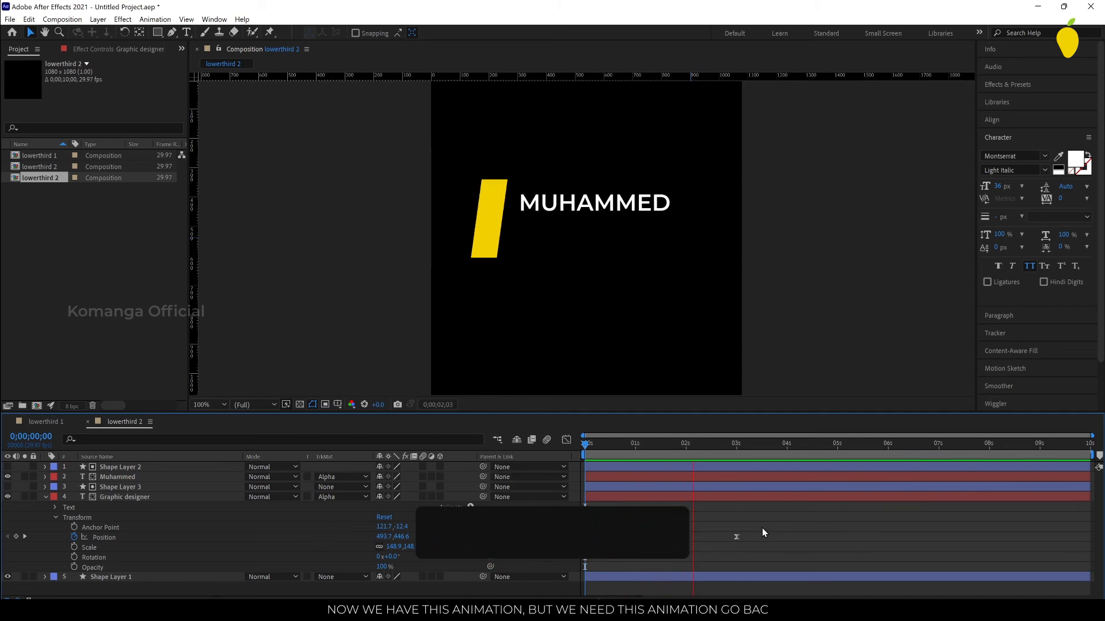
pyautogui.press('space')
# Step: Copy the Graphic designer layer's two position keyframes to 5 seconds and time-reverse the copies
pyautogui.click(837, 451)
pyautogui.moveTo(750, 533); pyautogui.dragTo(673, 547)
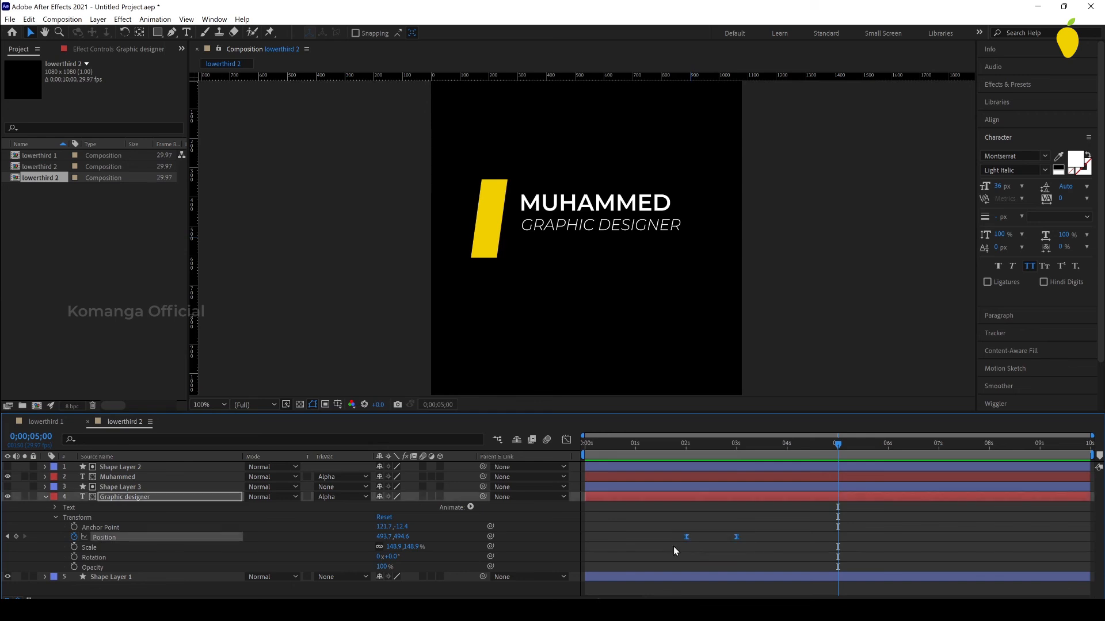
pyautogui.hotkey('ctrl', 'c')
pyautogui.hotkey('ctrl', 'v')
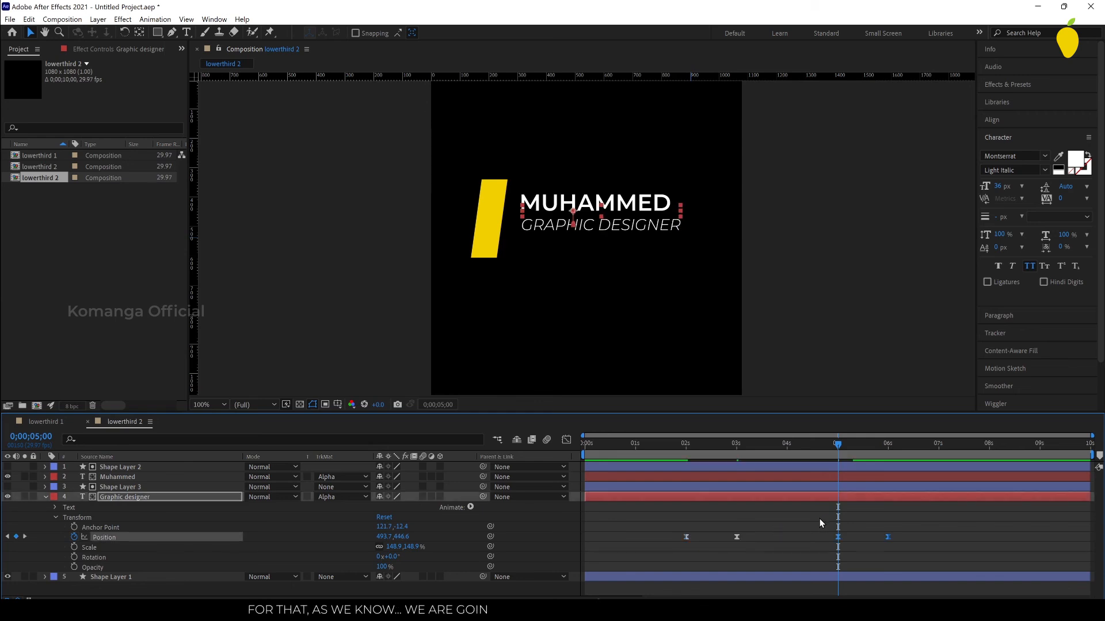
pyautogui.rightClick(840, 536)
pyautogui.moveTo(857, 533)
pyautogui.click(755, 530)
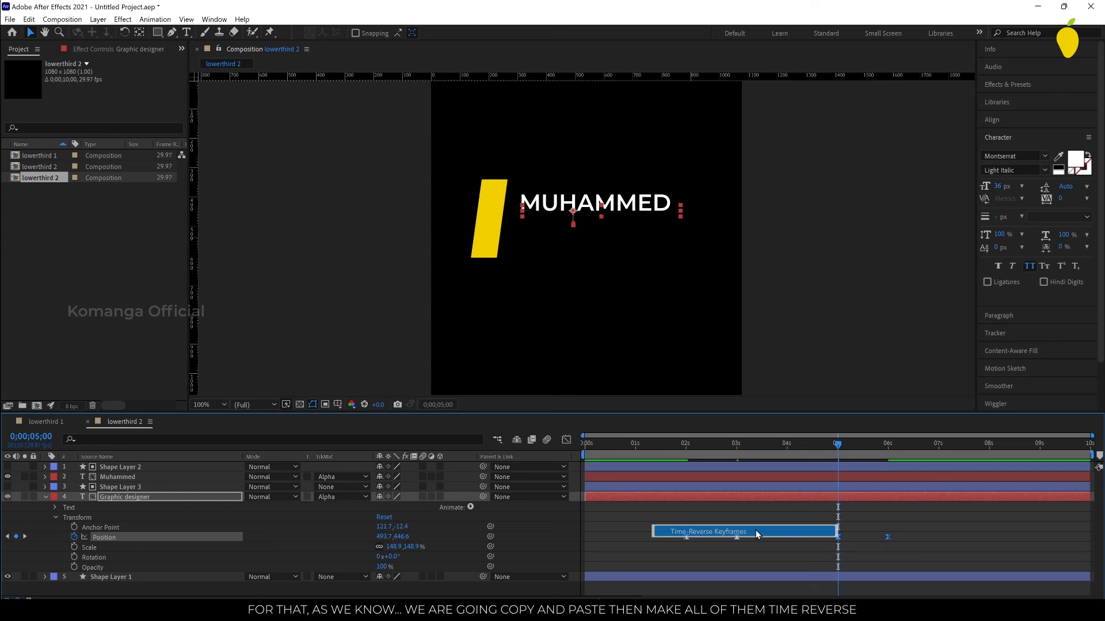
# Step: Duplicate the name layer's two position keyframes and place the copies at 6 and 7 seconds
pyautogui.click(695, 478)
pyautogui.press('p')
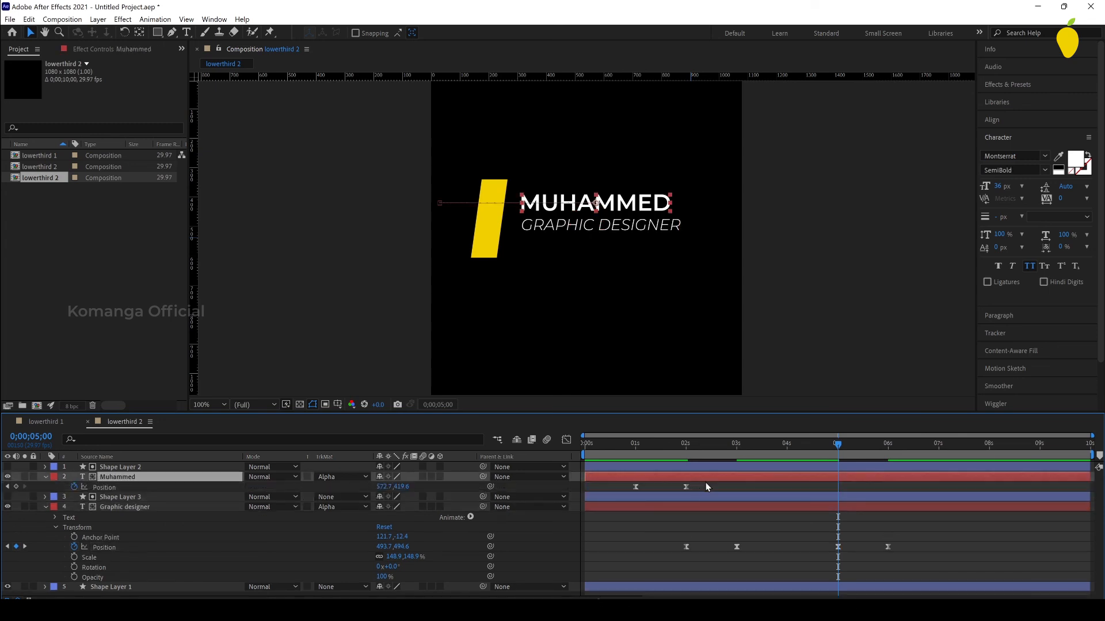
pyautogui.click(696, 488)
pyautogui.moveTo(696, 488); pyautogui.dragTo(628, 488)
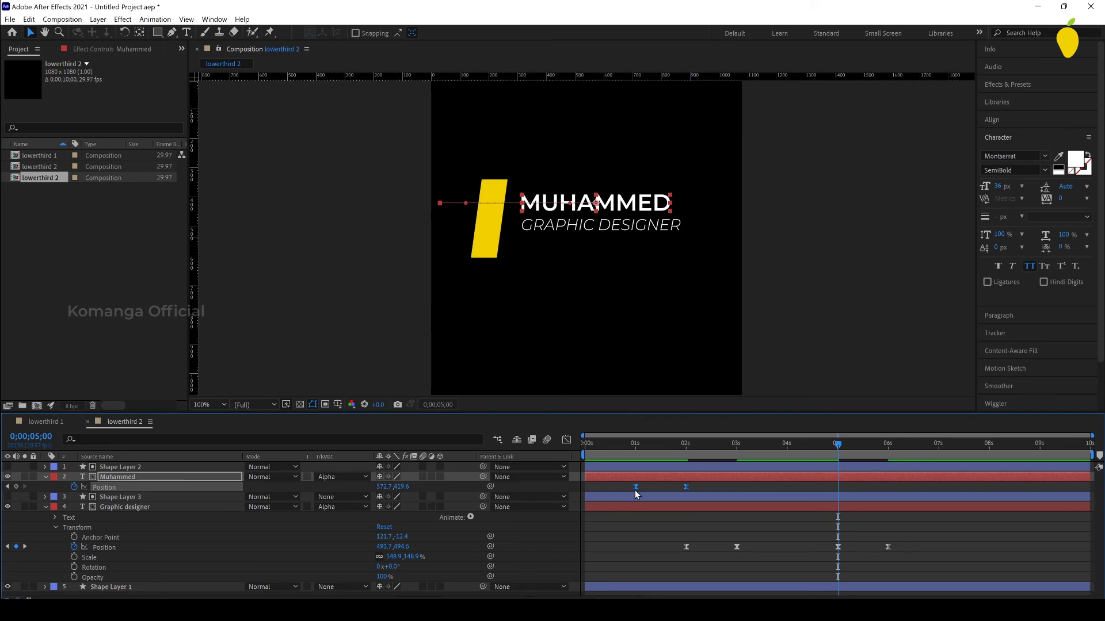
pyautogui.hotkey('ctrl', 'c')
pyautogui.hotkey('ctrl', 'v')
pyautogui.moveTo(887, 486); pyautogui.dragTo(937, 492)
pyautogui.click(888, 453)
pyautogui.moveTo(887, 452); pyautogui.dragTo(888, 488)
# Step: Time-reverse the name layer's copied position keyframes at 6 and 7 seconds
pyautogui.rightClick(888, 488)
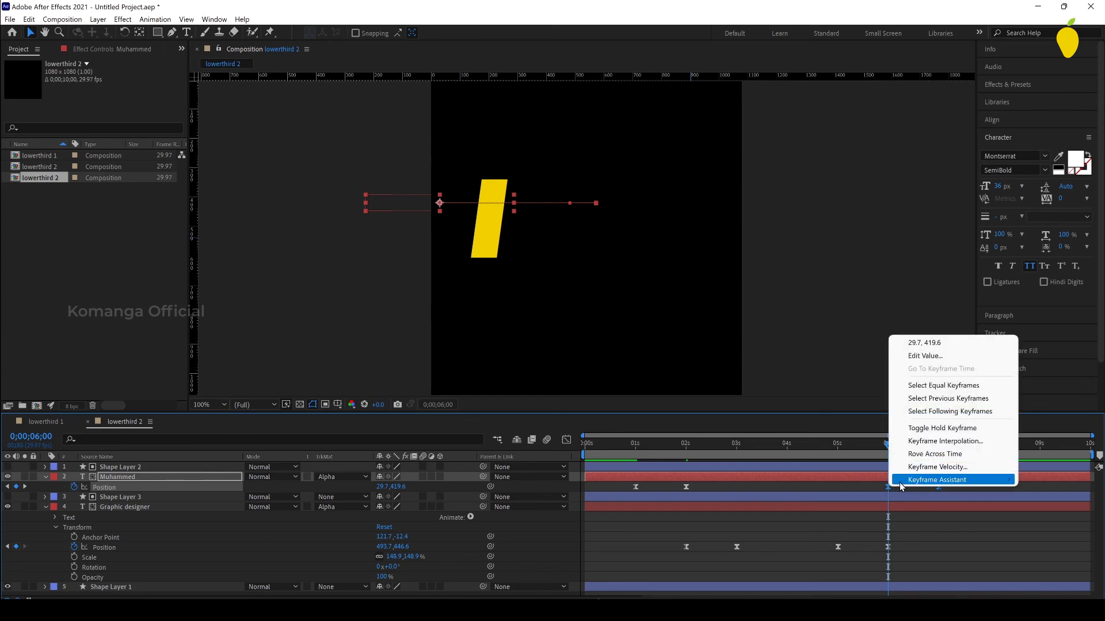
pyautogui.moveTo(899, 482)
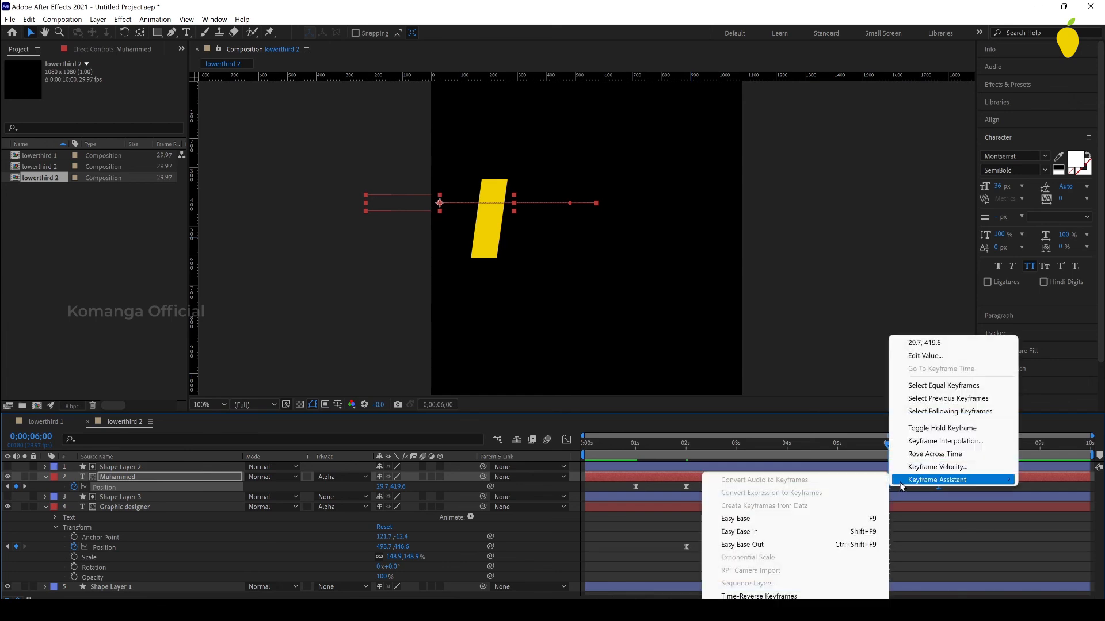
pyautogui.click(805, 597)
# Step: Copy all position, scale and skew keyframes of the rectangle on Shape Layer 1 and paste them at 7 seconds
pyautogui.click(938, 450)
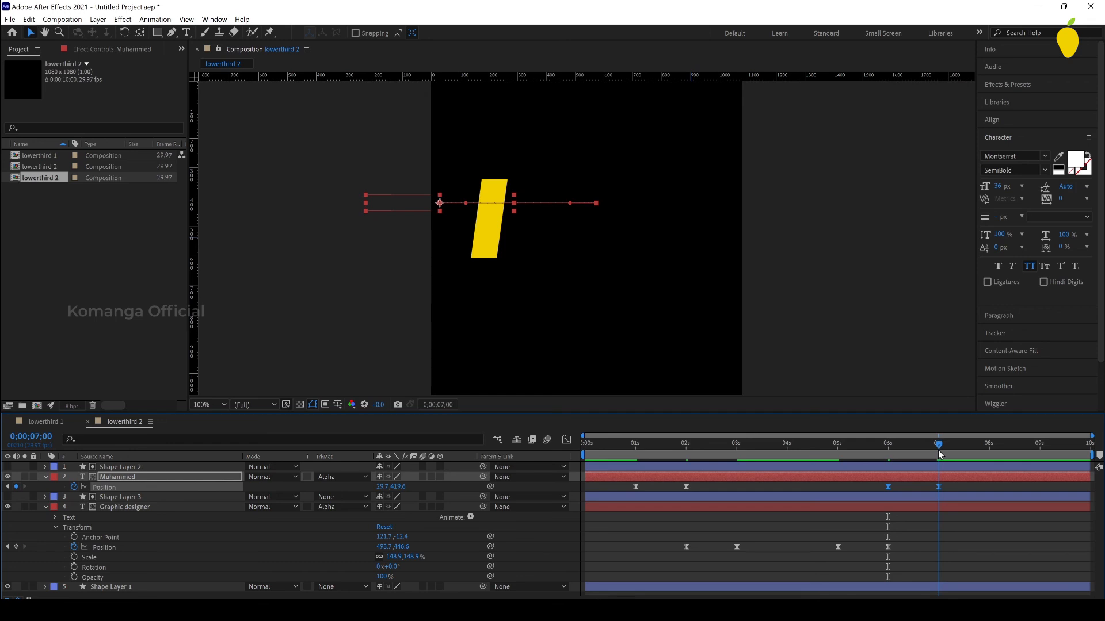
pyautogui.click(719, 588)
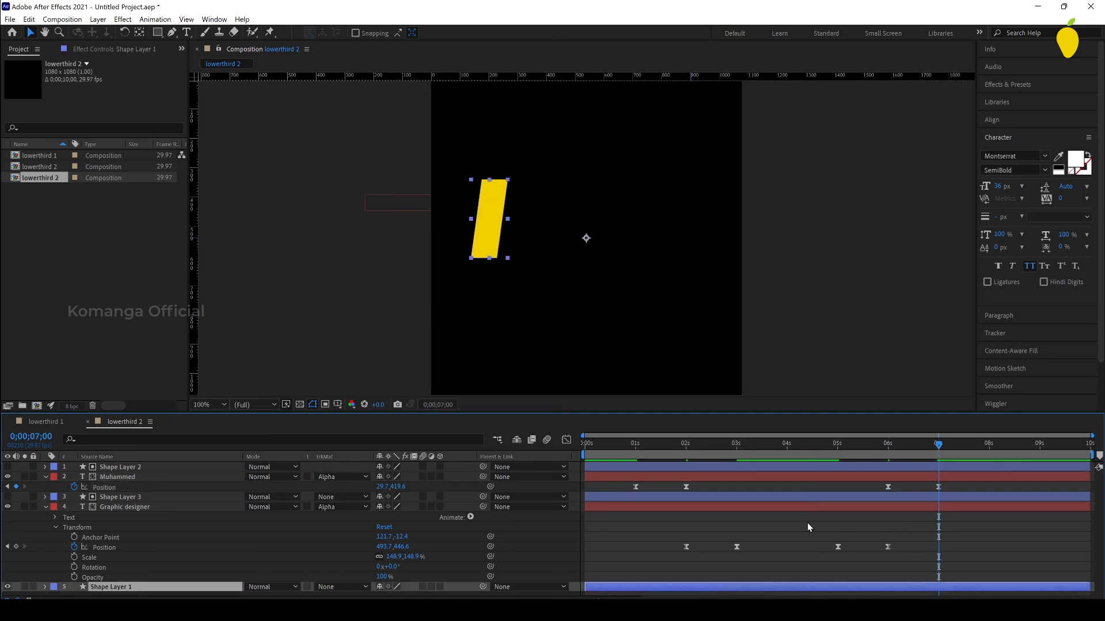
pyautogui.press('u')
pyautogui.moveTo(645, 569); pyautogui.dragTo(571, 596)
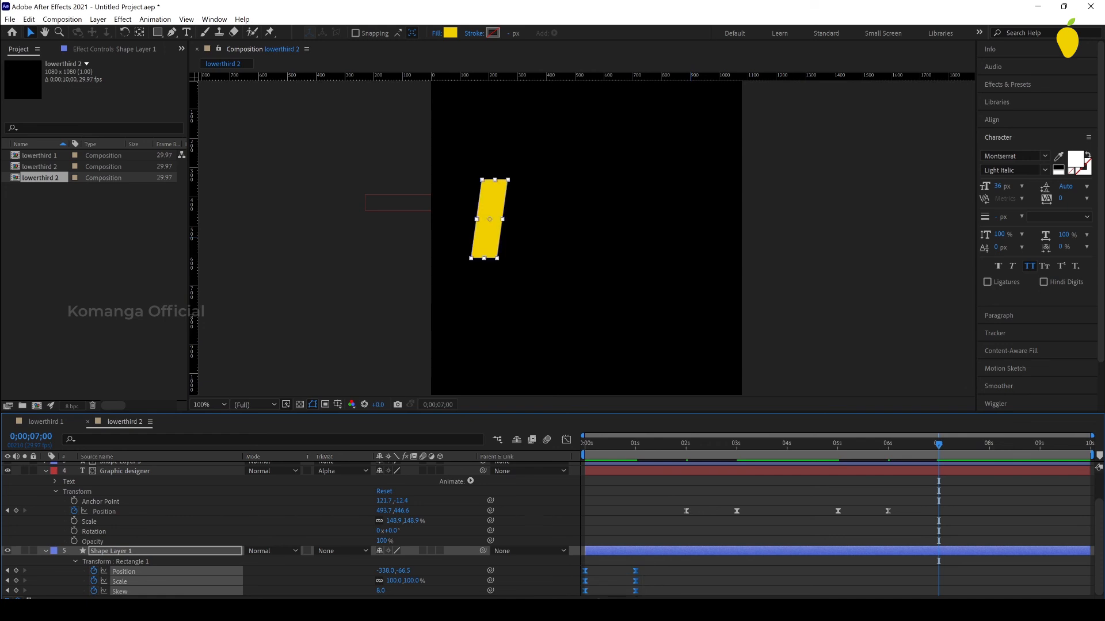
pyautogui.hotkey('ctrl', 'v')
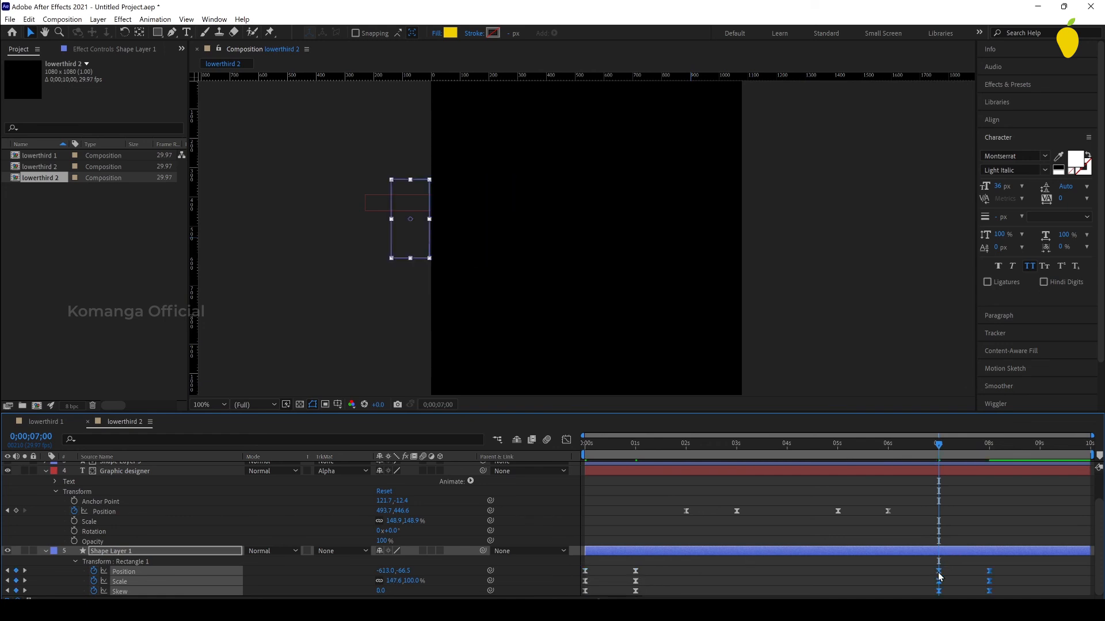
# Step: Time-reverse the pasted position, scale and skew keyframes on Shape Layer 1 and preview the composition from the start
pyautogui.rightClick(937, 571)
pyautogui.moveTo(955, 564)
pyautogui.click(841, 567)
pyautogui.press('Home')
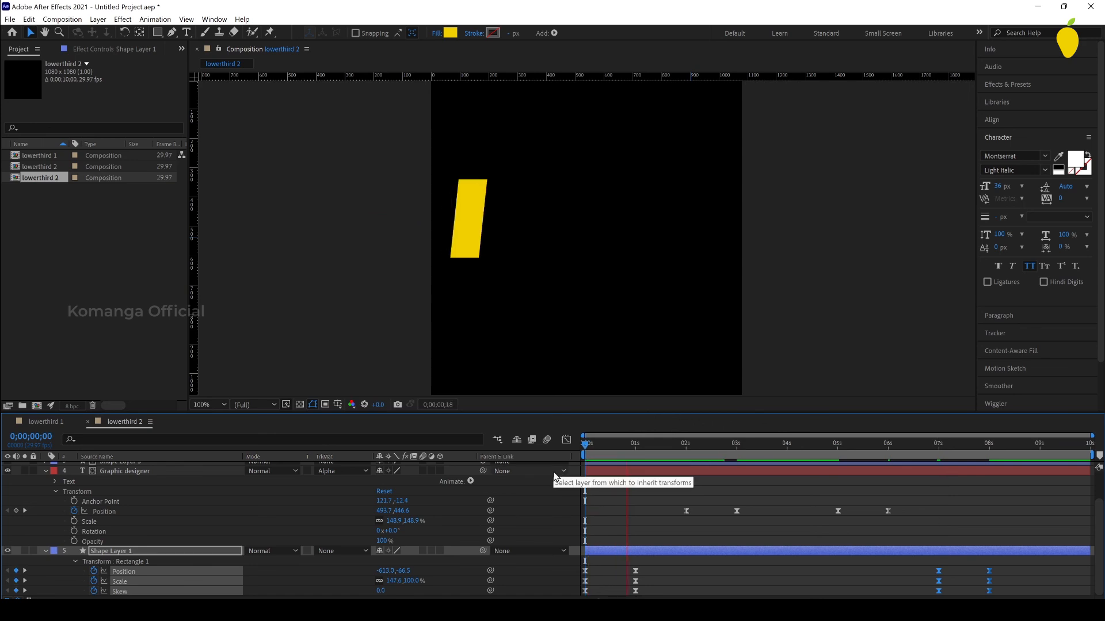